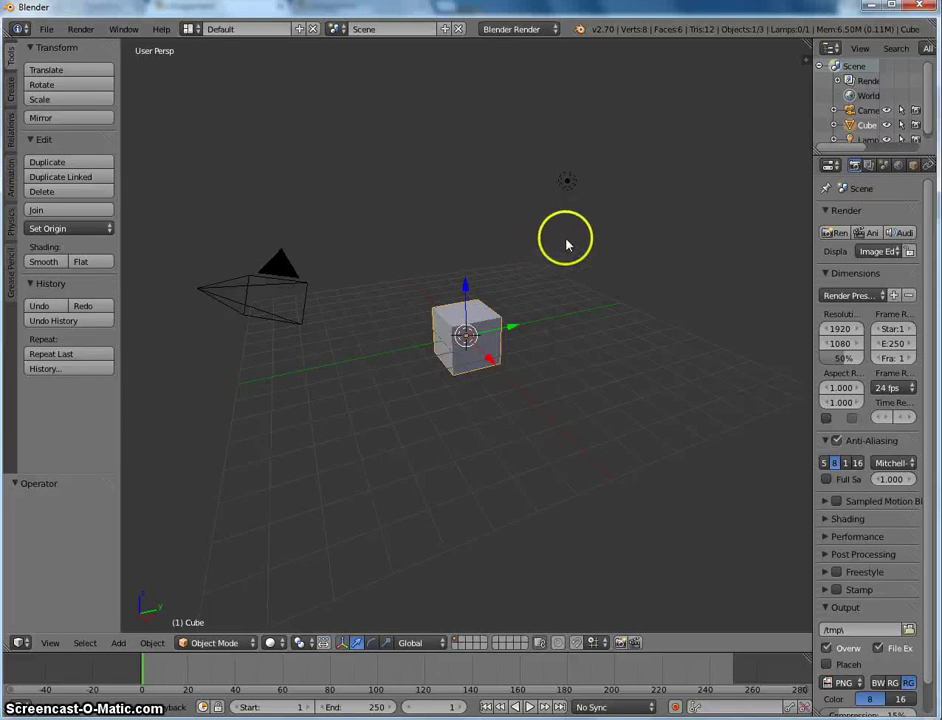
# - Orbit and zoom around the default cube to inspect it from a few angles
pyautogui.moveTo(575, 312); pyautogui.dragTo(465, 290, button='middle')
pyautogui.scroll(5, 480, 315)
pyautogui.scroll(-3, 465, 290)
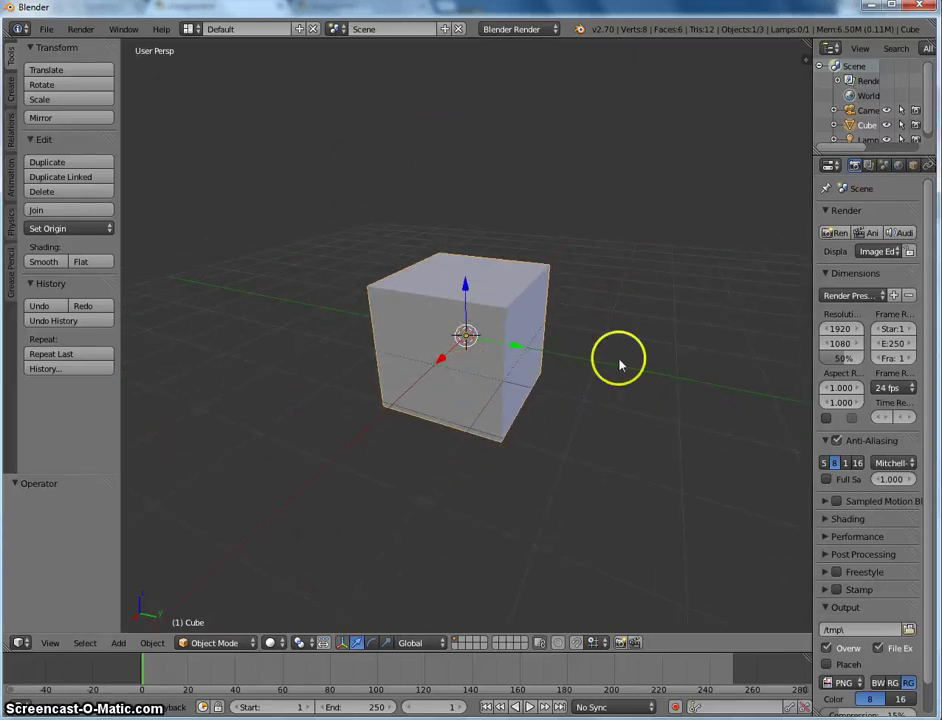
# - In Edit Mode with face select, pick the cube's top face and start extruding it in Front view
pyautogui.press('Tab')
pyautogui.moveTo(413, 288); pyautogui.dragTo(430, 300, button='middle')
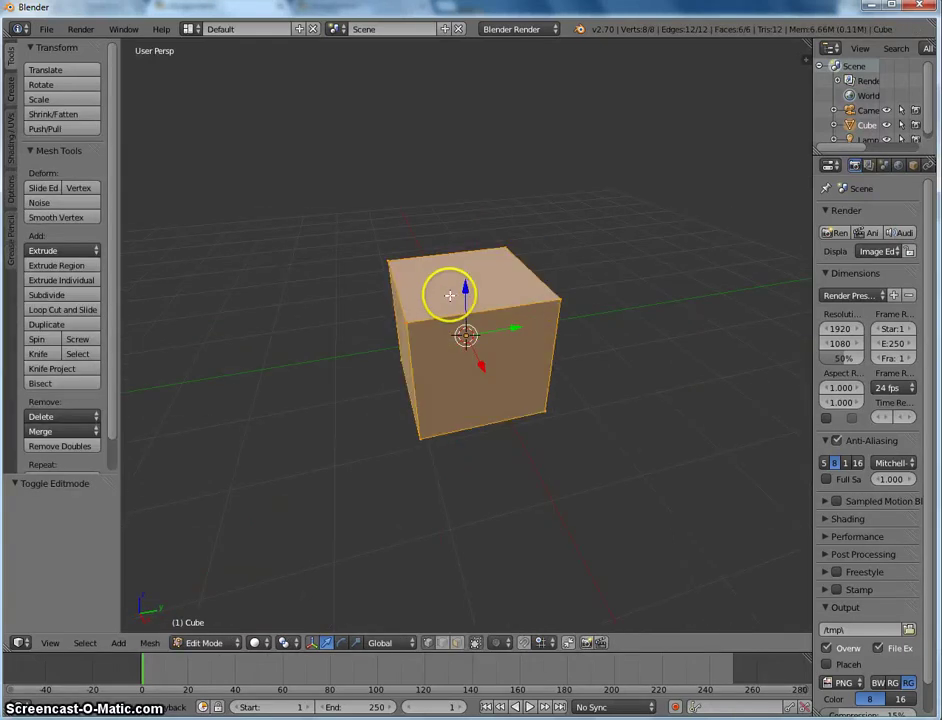
pyautogui.hotkey('ctrl', 'Tab')
pyautogui.click(455, 324)
pyautogui.rightClick(458, 276)
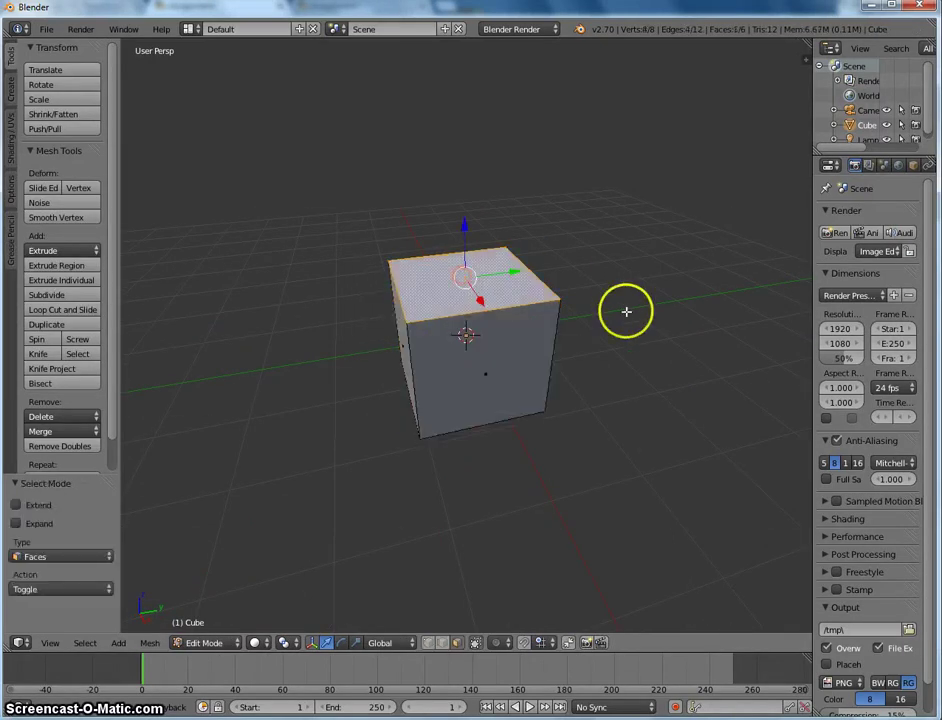
pyautogui.press('KP_1')
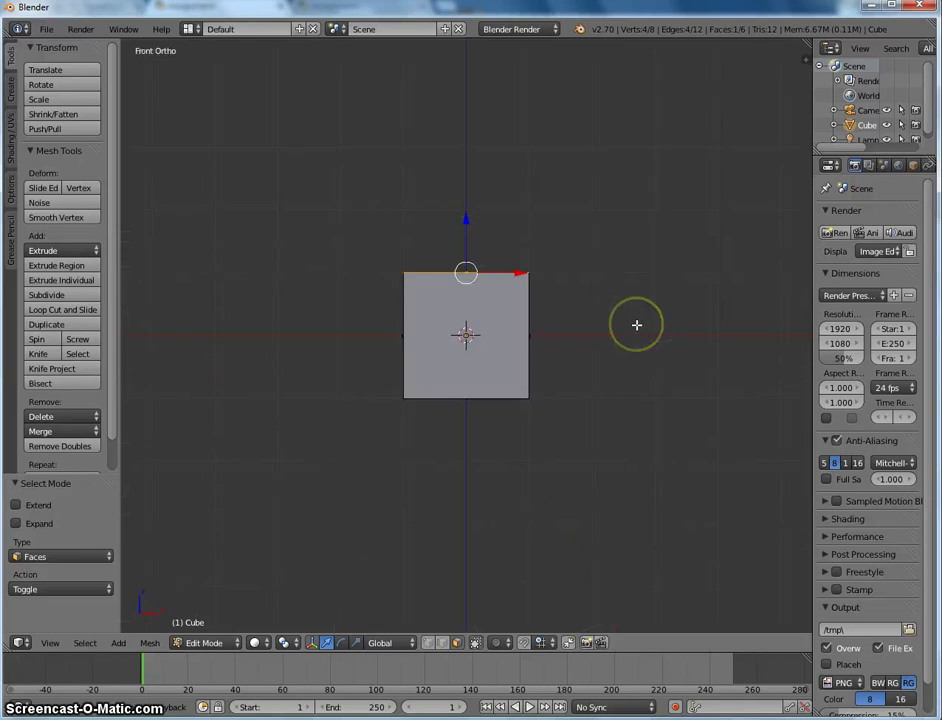
pyautogui.scroll(-3, 621, 315)
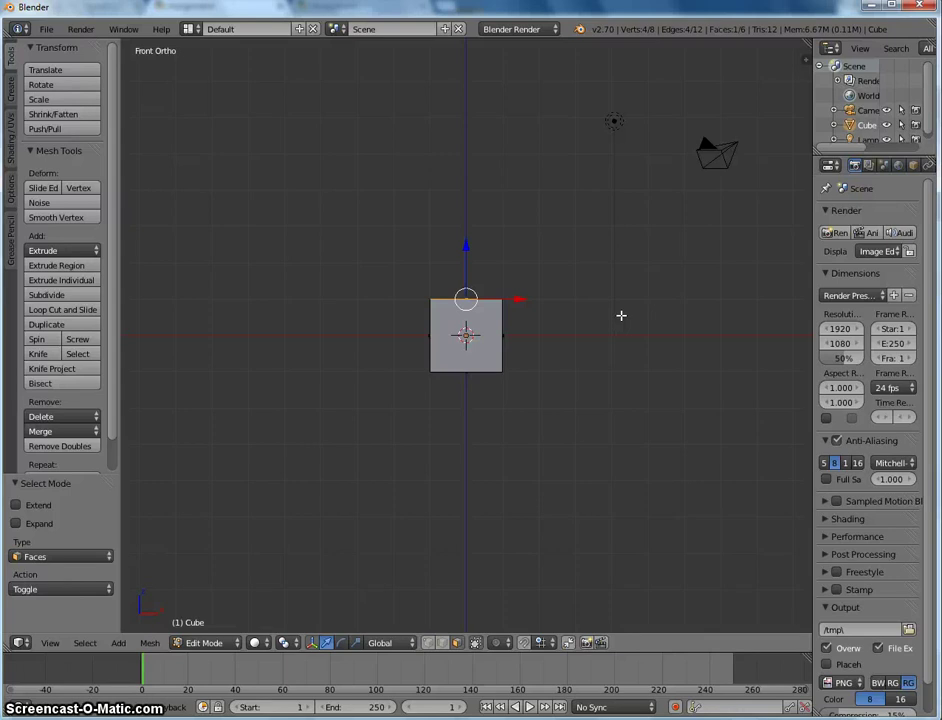
pyautogui.press('e')
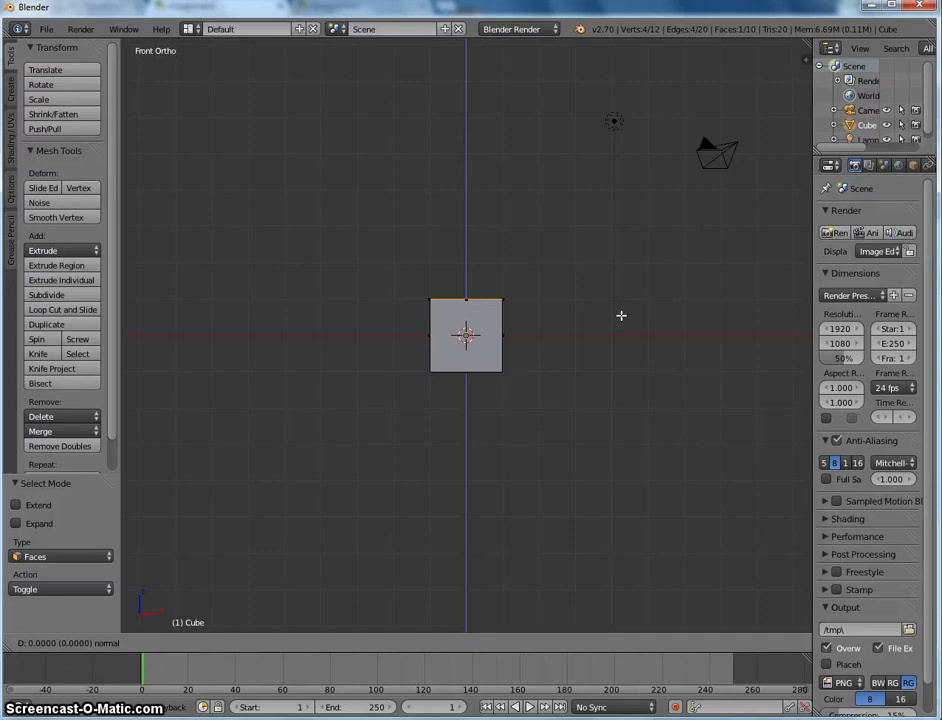
# - Extrude the top face upward in segments of 2, 1, 2 and 1 units to form a tall column
pyautogui.write('2')
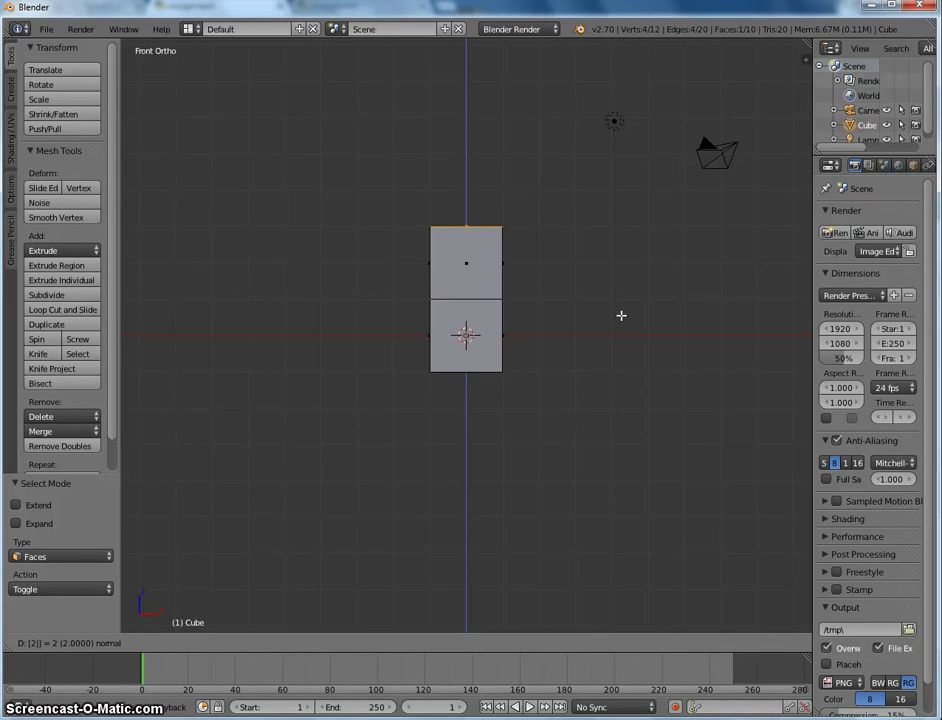
pyautogui.press('Return')
pyautogui.press('e')
pyautogui.press('1')
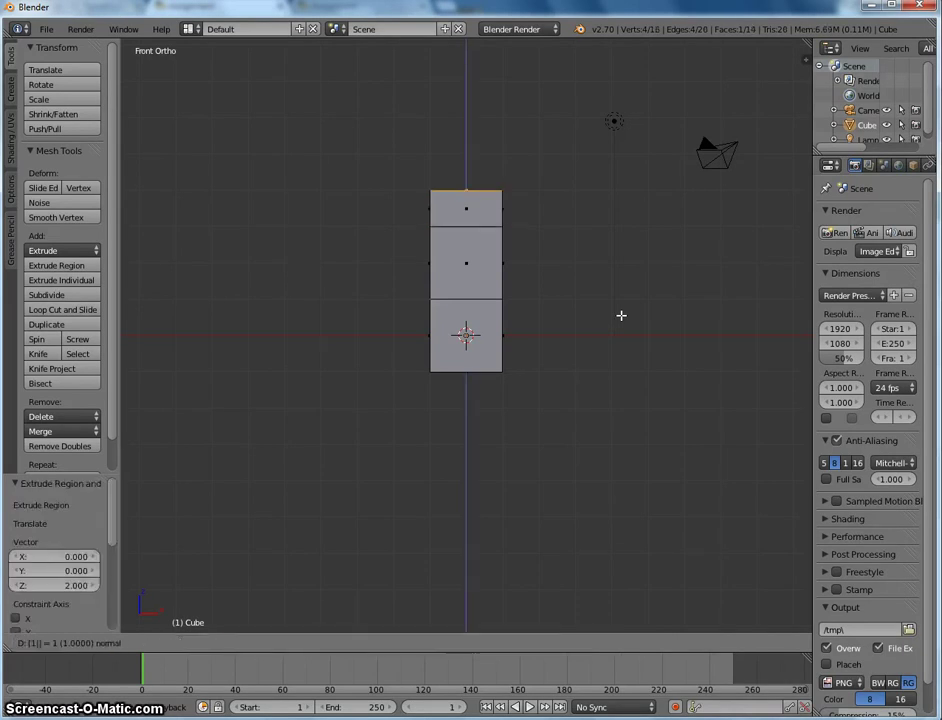
pyautogui.press('Return')
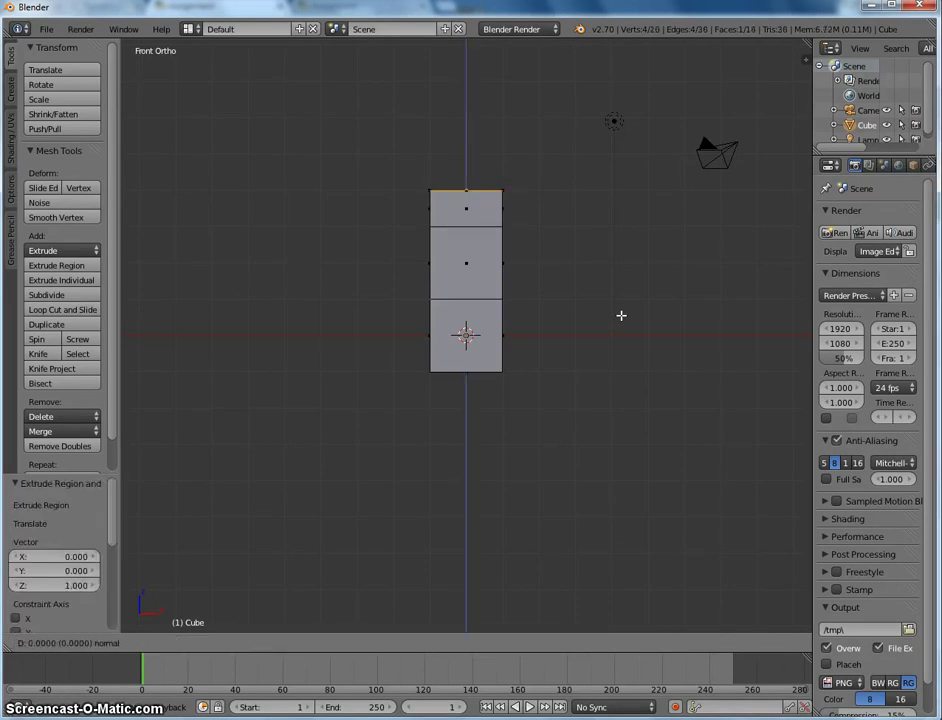
pyautogui.press('e')
pyautogui.press('2')
pyautogui.press('Return')
pyautogui.press('e')
pyautogui.press('1')
pyautogui.press('Return')
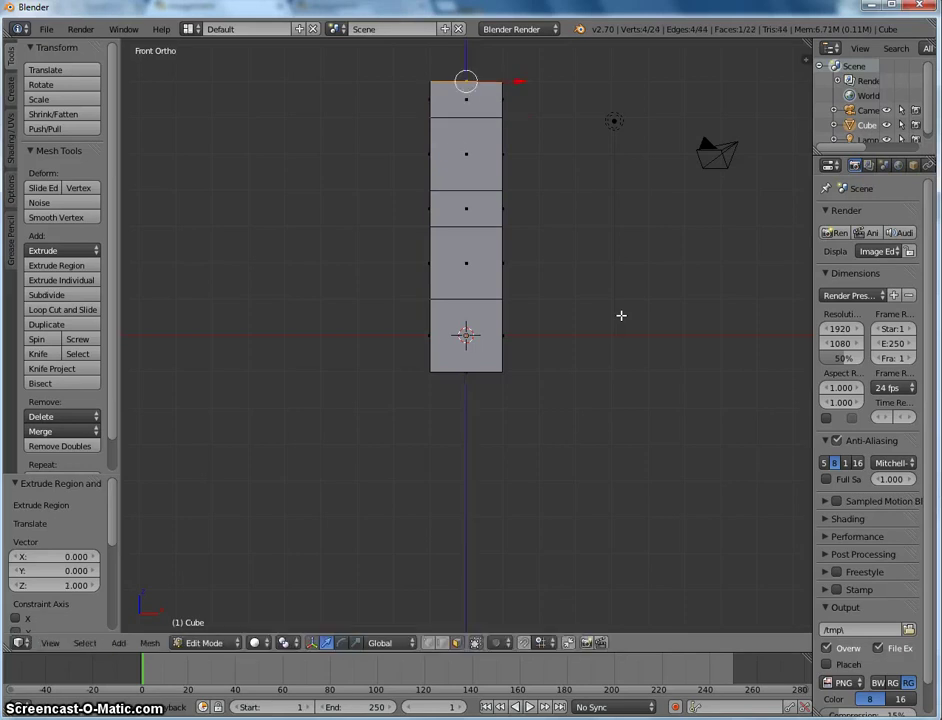
# - Extrude the top block's right face sideways twice, 2 units each, to form the bridge
pyautogui.moveTo(574, 246); pyautogui.dragTo(544, 260, button='middle')
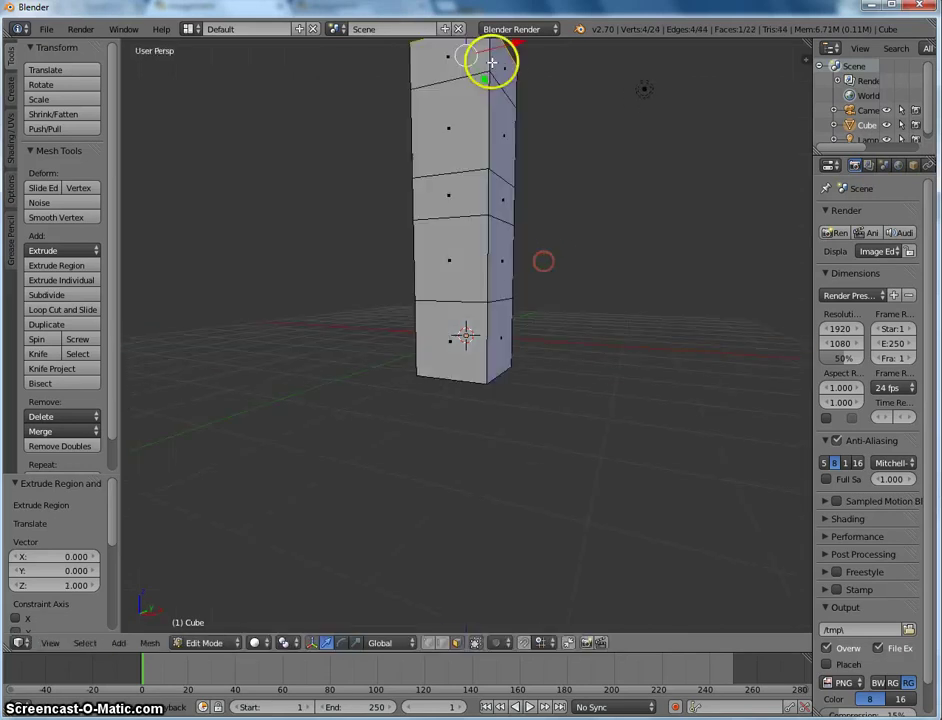
pyautogui.press('KP_1')
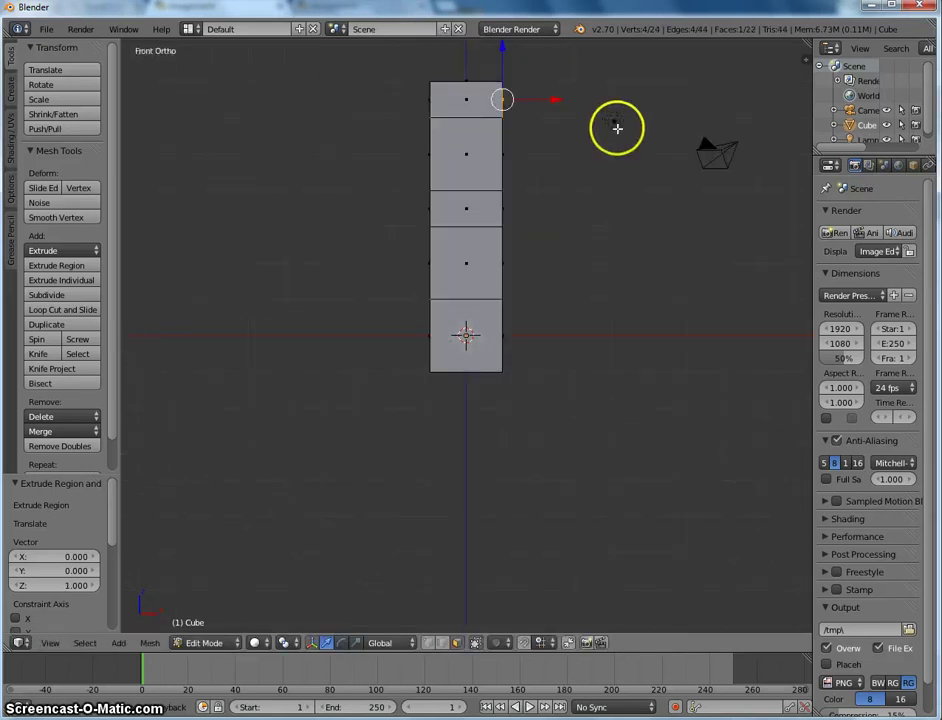
pyautogui.scroll(-1, 612, 130)
pyautogui.press('e')
pyautogui.press('2')
pyautogui.press('Return')
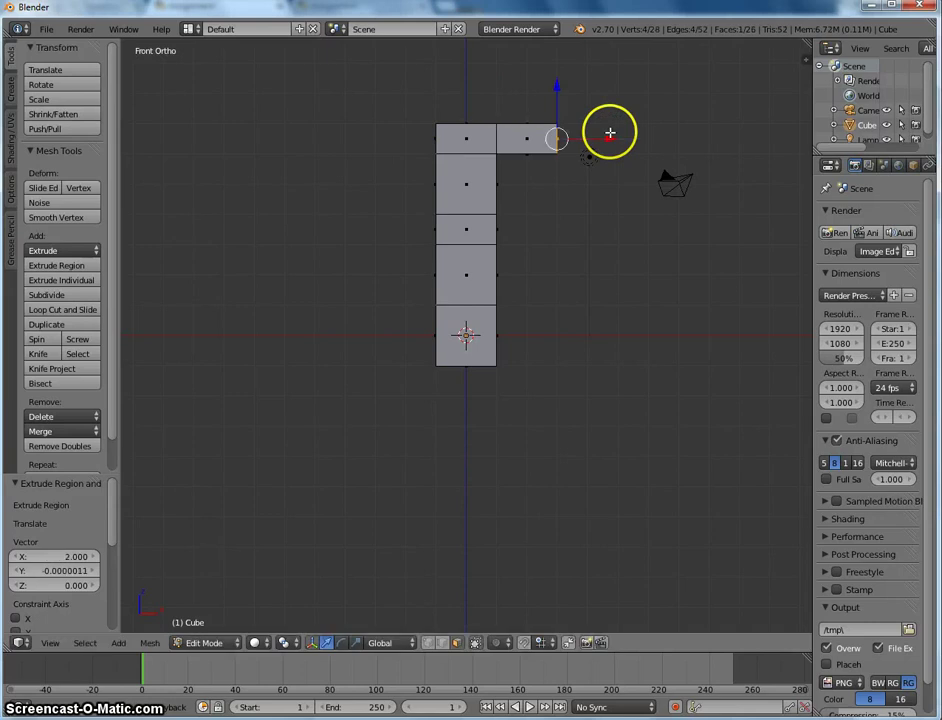
pyautogui.press('e')
pyautogui.press('2')
pyautogui.press('Return')
# - Extrude the bridge end's bottom face down twice by 2 units to form the second column
pyautogui.moveTo(646, 172); pyautogui.dragTo(583, 155, button='middle')
pyautogui.press('KP_1')
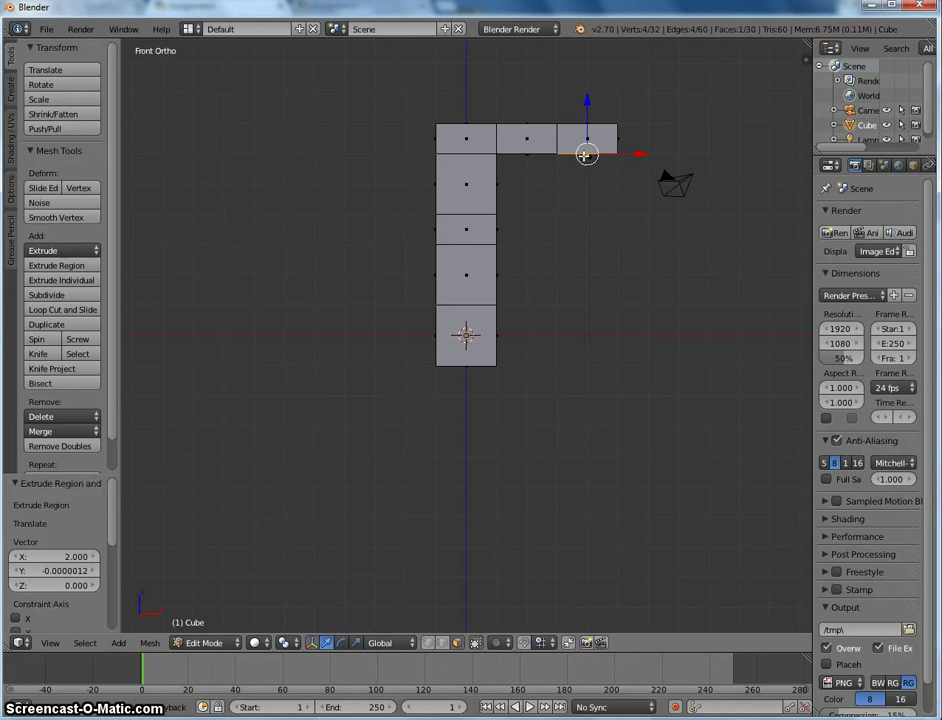
pyautogui.press('e')
pyautogui.press('2')
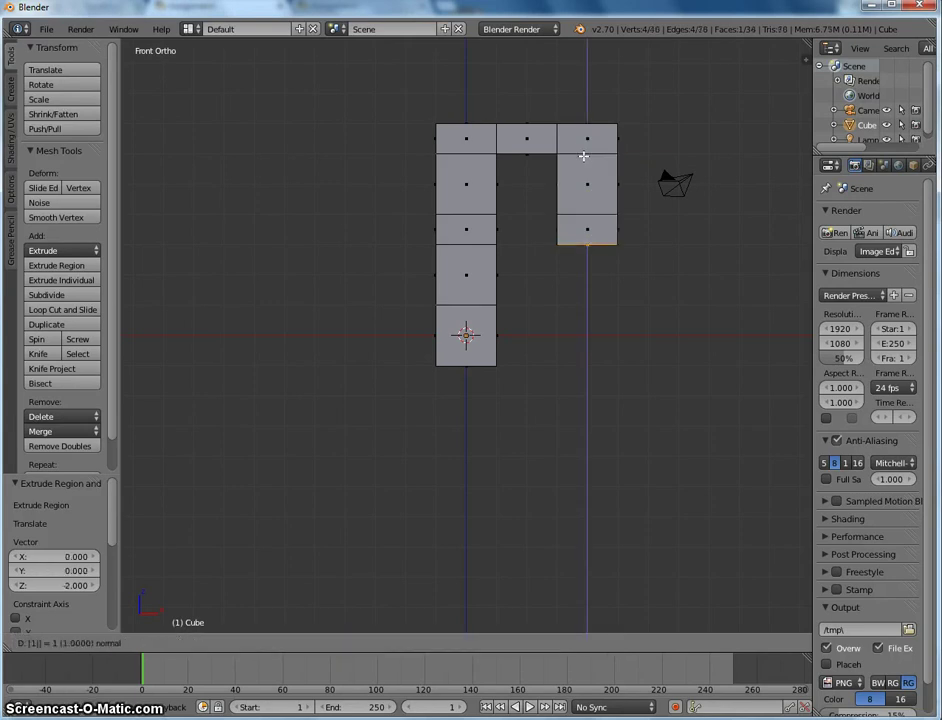
pyautogui.press('Return')
pyautogui.press('e')
pyautogui.press('2')
pyautogui.press('Return')
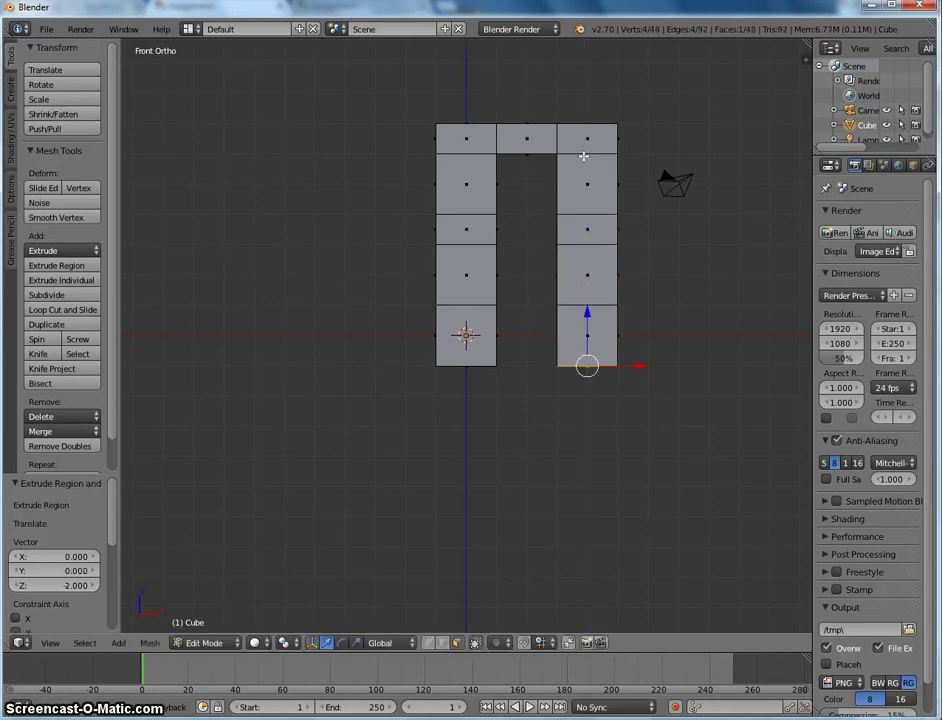
pyautogui.moveTo(625, 126); pyautogui.dragTo(622, 177, button='middle')
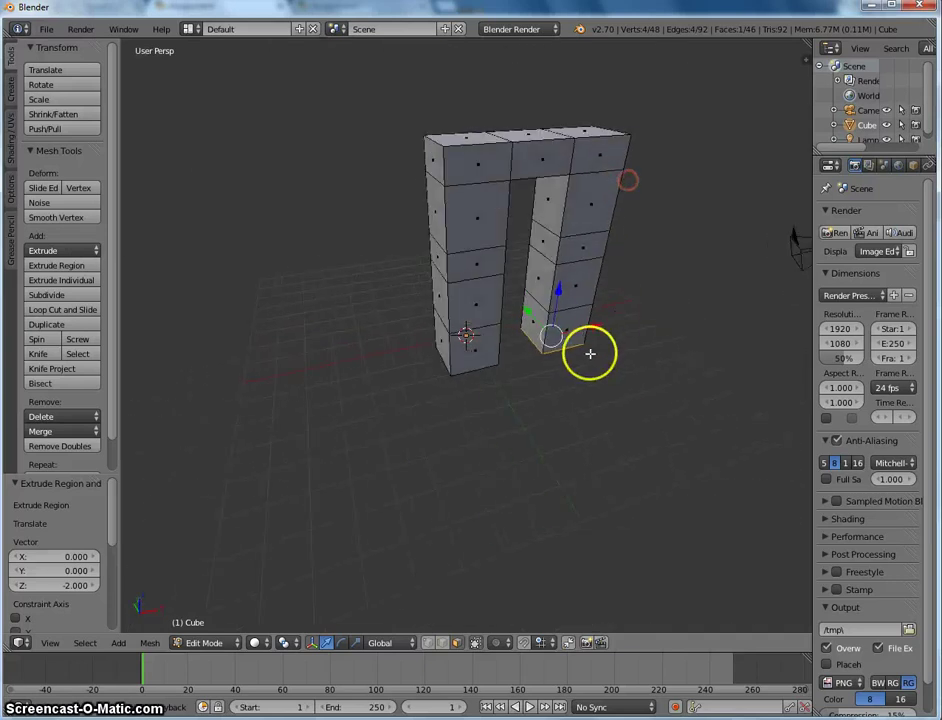
# - Extrude both leg bottom faces -2 along Y into feet, scale them to 0.383 in Z, and lower the tips
pyautogui.keyDown('shift'); pyautogui.rightClick(487, 347); pyautogui.keyUp('shift')
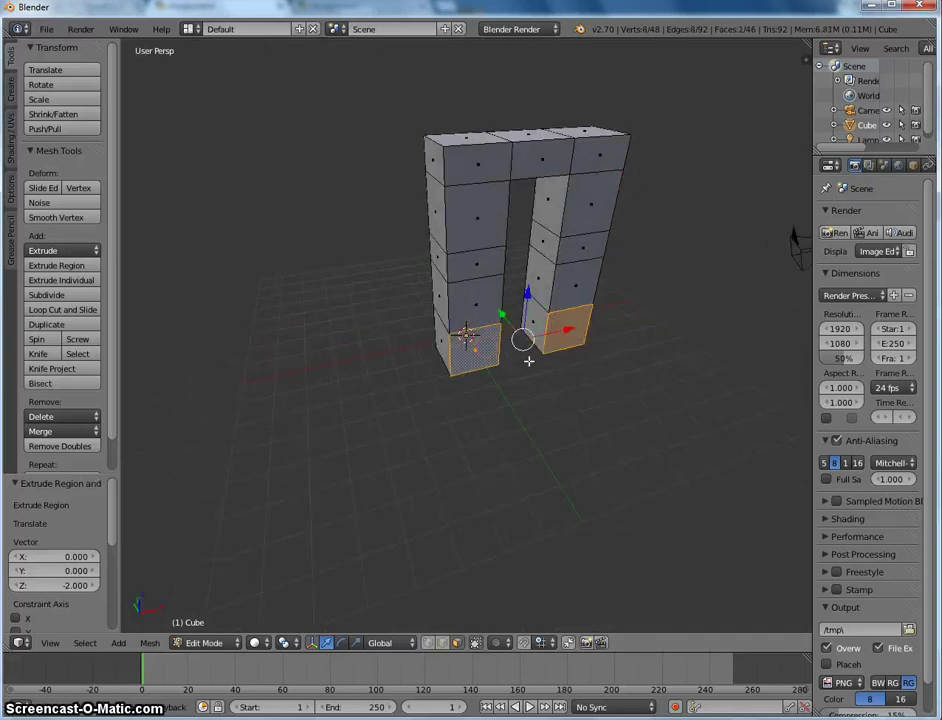
pyautogui.press('KP_3')
pyautogui.press('e')
pyautogui.press('y')
pyautogui.press('-')
pyautogui.press('2')
pyautogui.press('Return')
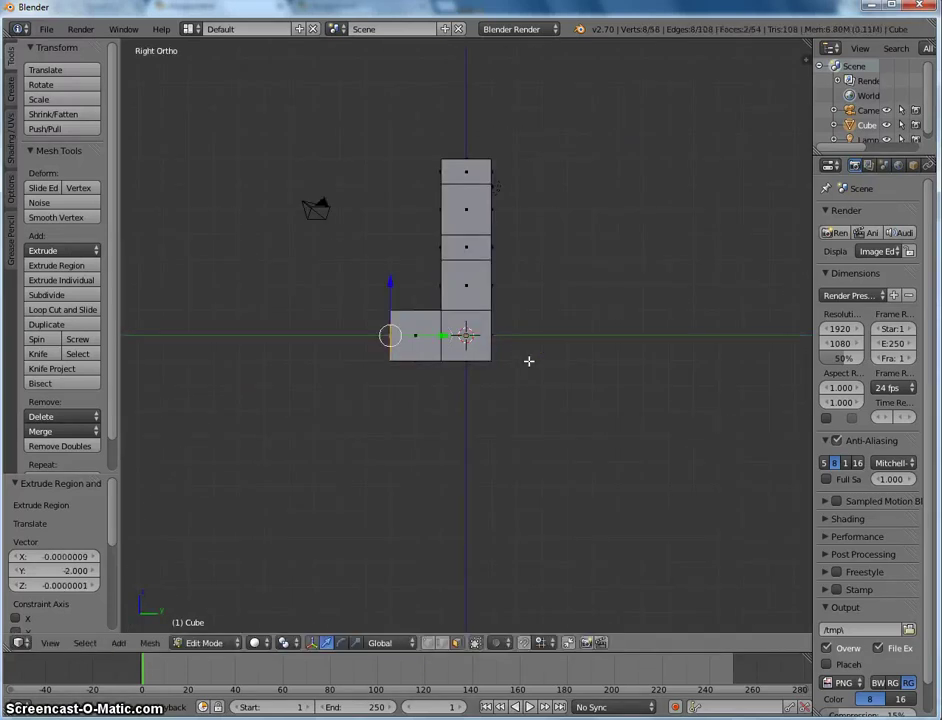
pyautogui.press('s')
pyautogui.press('z')
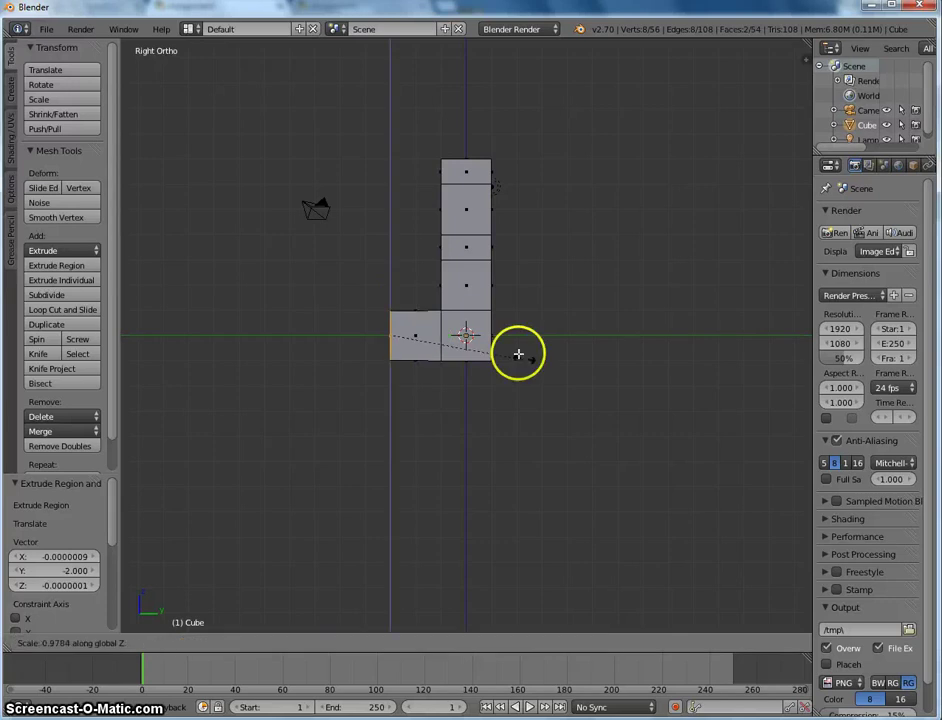
pyautogui.click(476, 354)
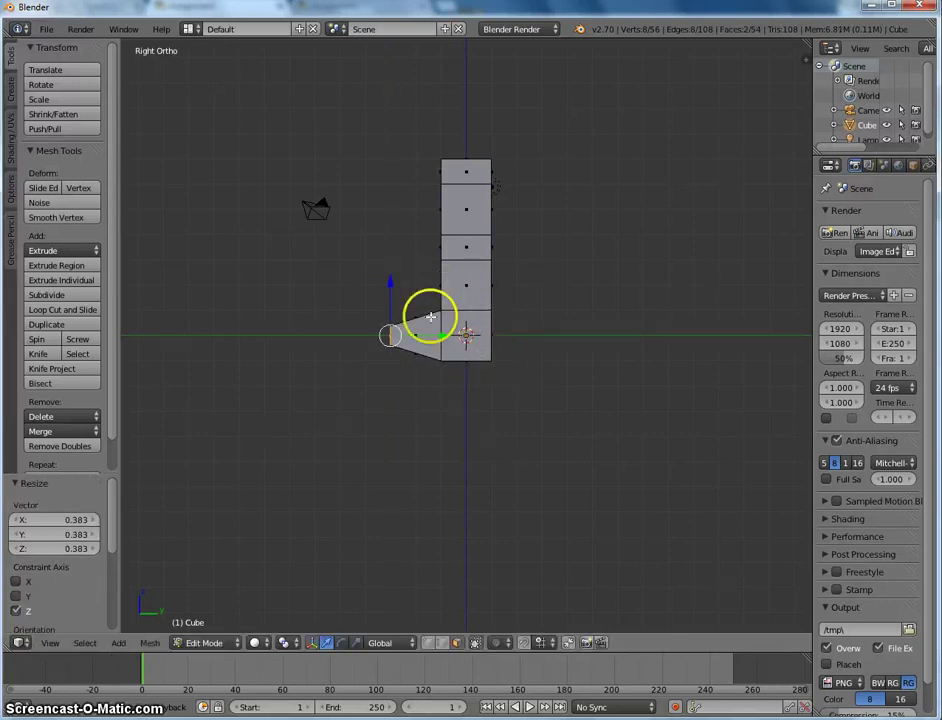
pyautogui.moveTo(390, 280); pyautogui.dragTo(389, 294)
pyautogui.moveTo(389, 294); pyautogui.dragTo(620, 431, button='middle')
# - Select each leg's middle edge loop and shift them 2.048 along Y to bend the knees
pyautogui.keyDown('alt'); pyautogui.rightClick(530, 244); pyautogui.keyUp('alt')
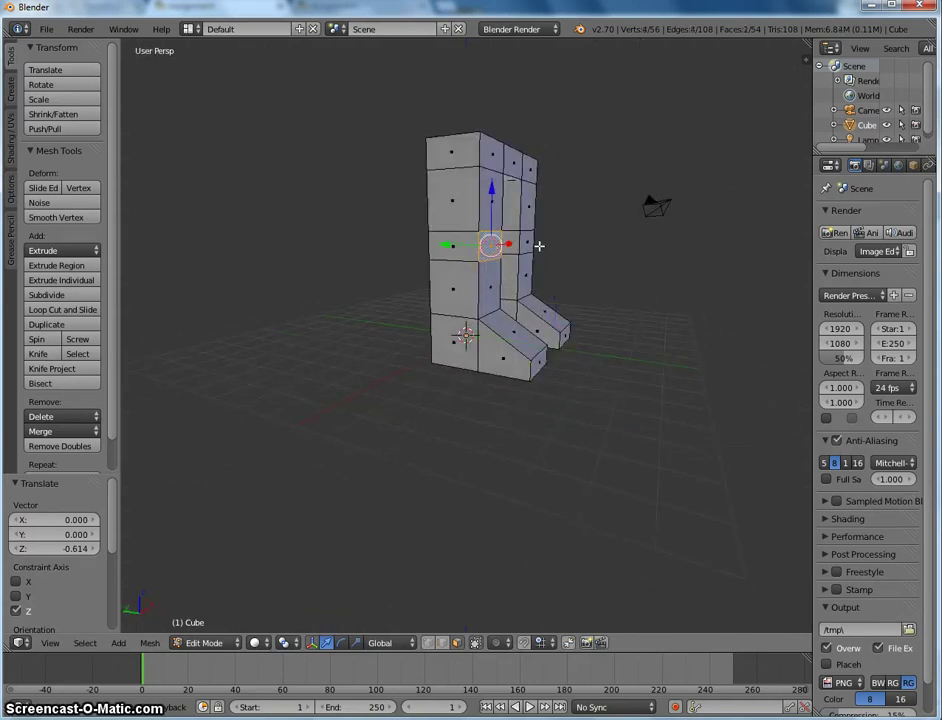
pyautogui.moveTo(528, 244); pyautogui.dragTo(650, 307, button='middle')
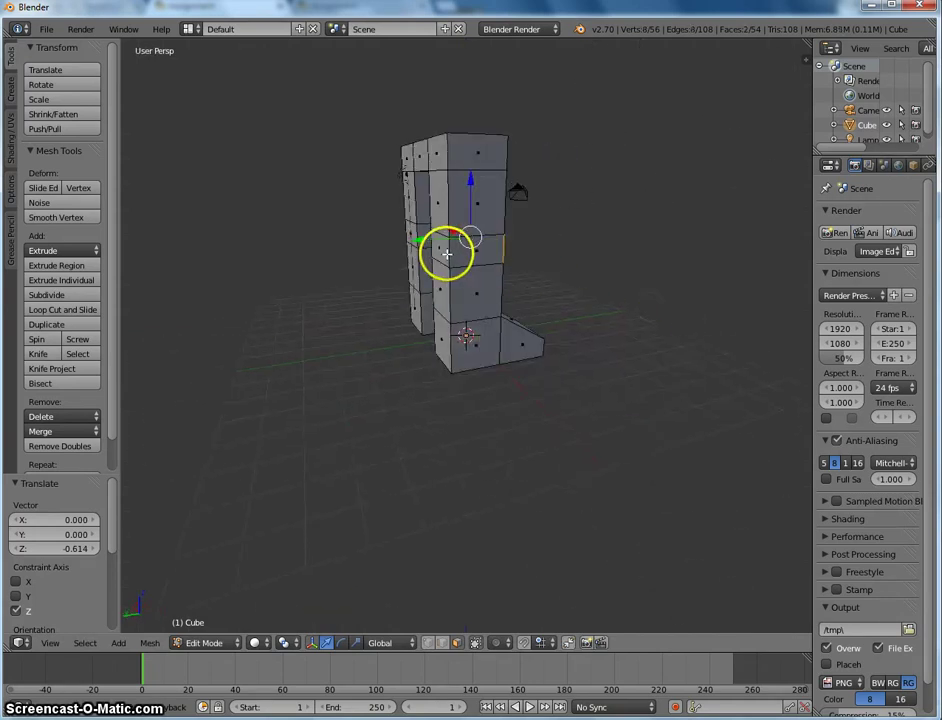
pyautogui.keyDown('alt'); pyautogui.keyDown('shift'); pyautogui.rightClick(408, 232); pyautogui.keyUp('shift'); pyautogui.keyUp('alt')
pyautogui.press('KP_3')
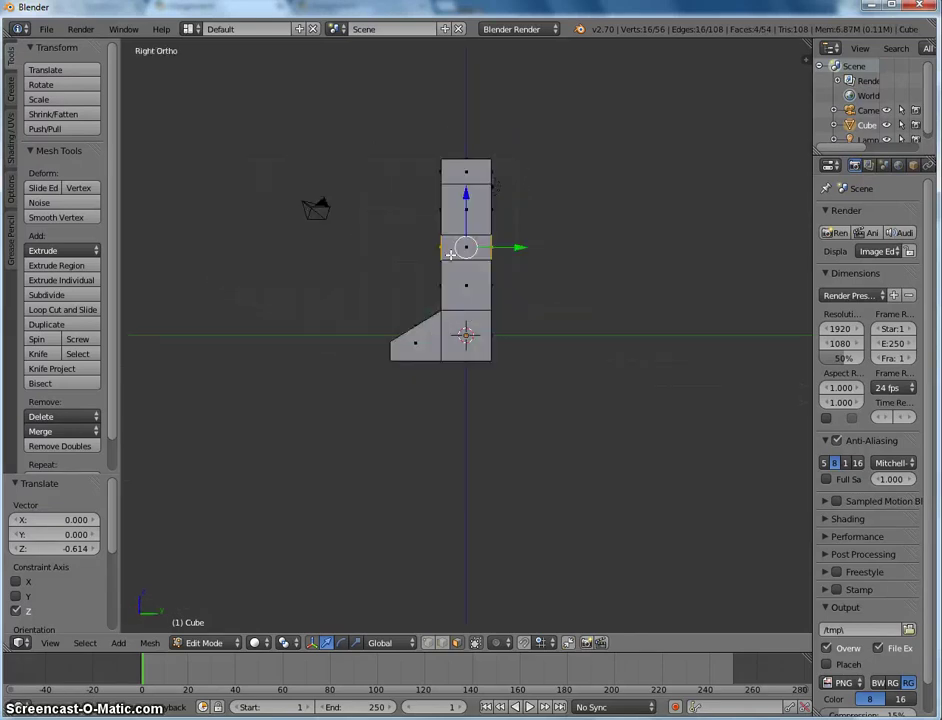
pyautogui.moveTo(519, 246); pyautogui.dragTo(572, 252)
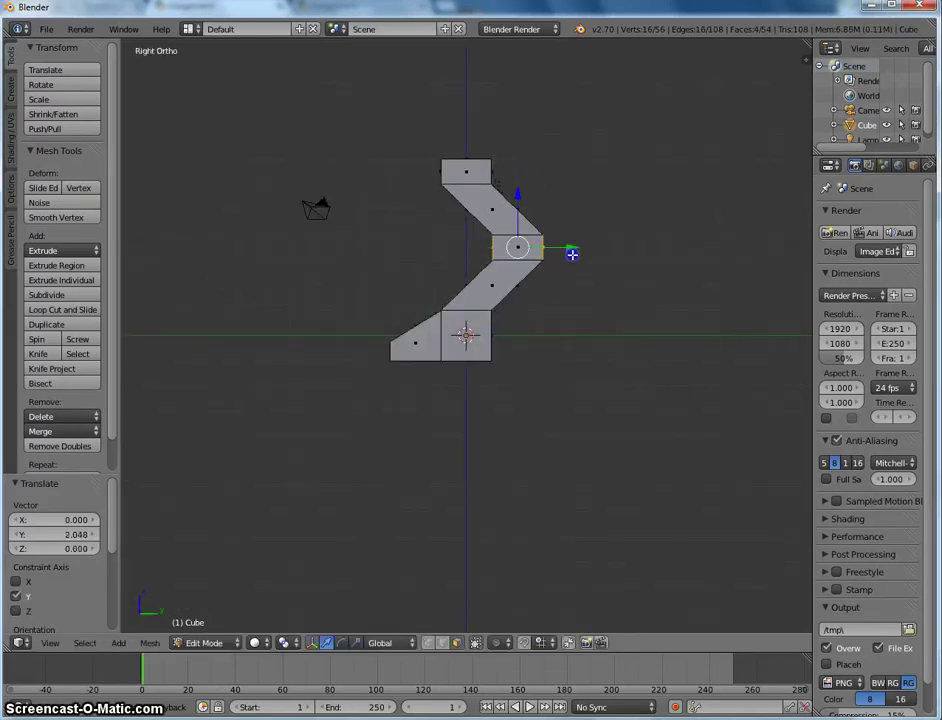
pyautogui.moveTo(572, 252); pyautogui.dragTo(511, 258, button='middle')
# - Extrude the top middle face up twice, widening it along X each time to flare the chest to 1.312
pyautogui.press('KP_1')
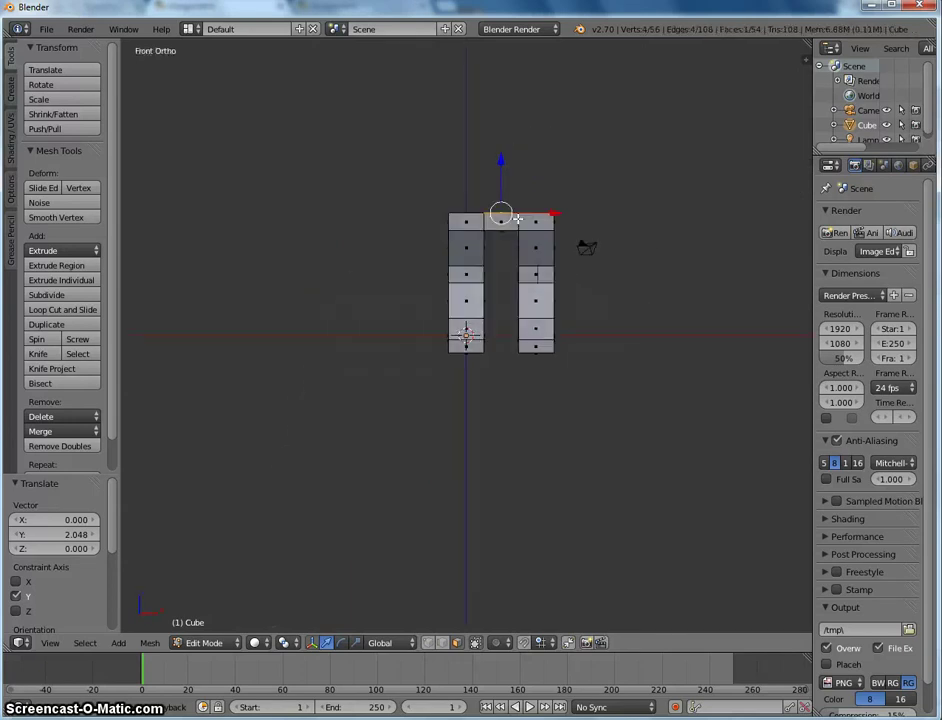
pyautogui.press('e')
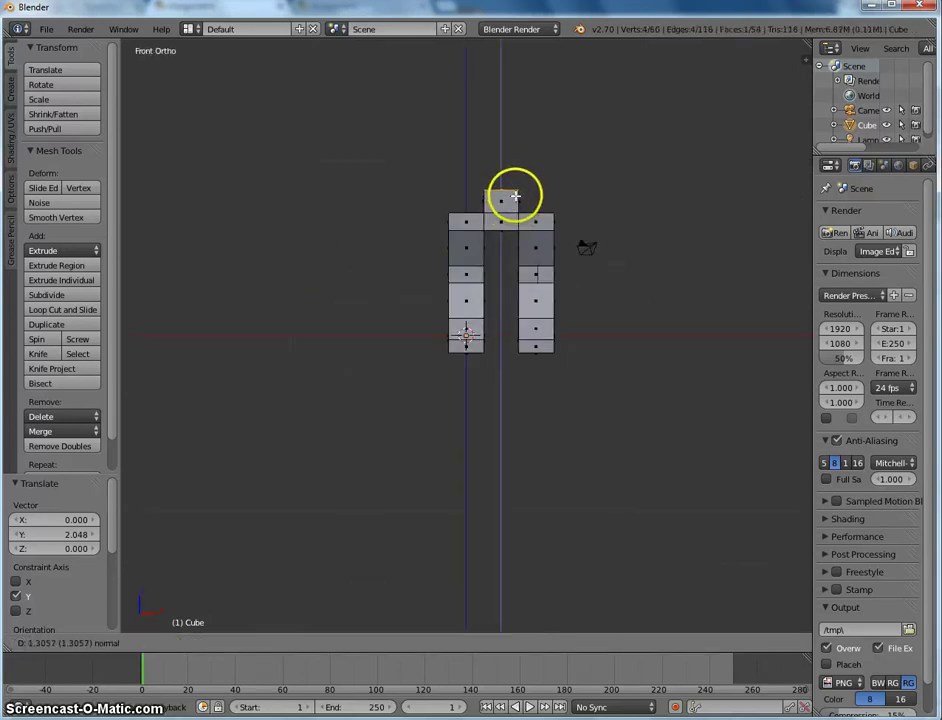
pyautogui.click(512, 196)
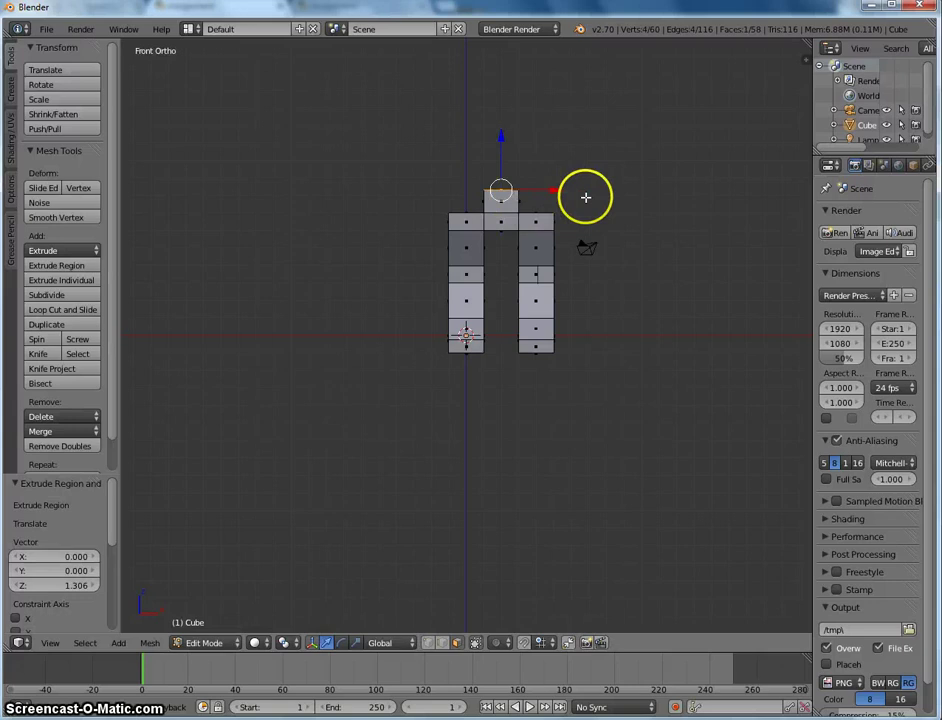
pyautogui.press('s')
pyautogui.press('x')
pyautogui.click(707, 196)
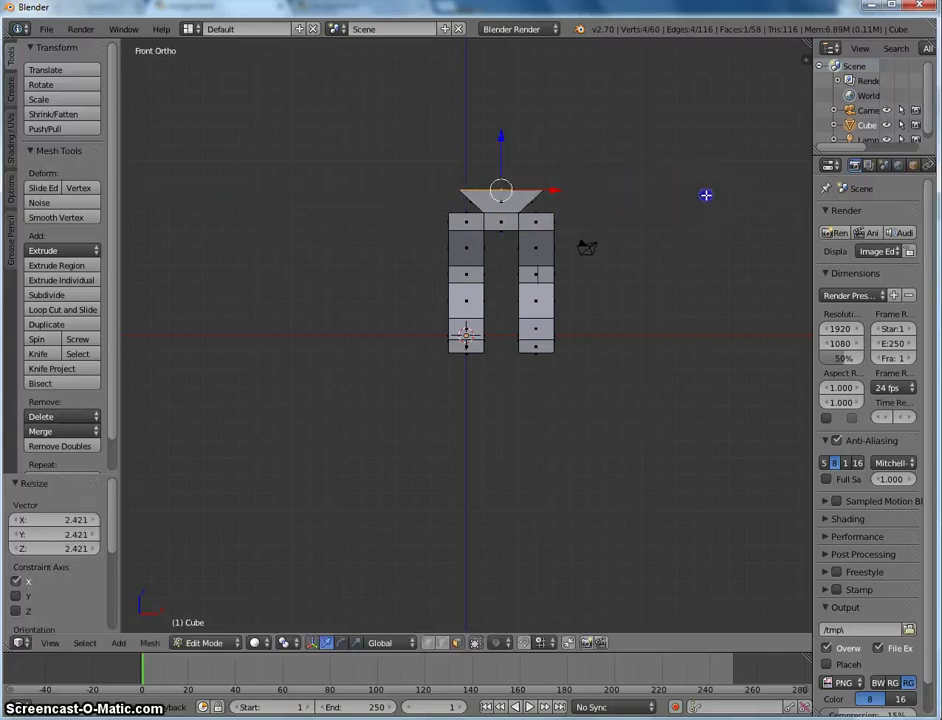
pyautogui.press('e')
pyautogui.click(699, 153)
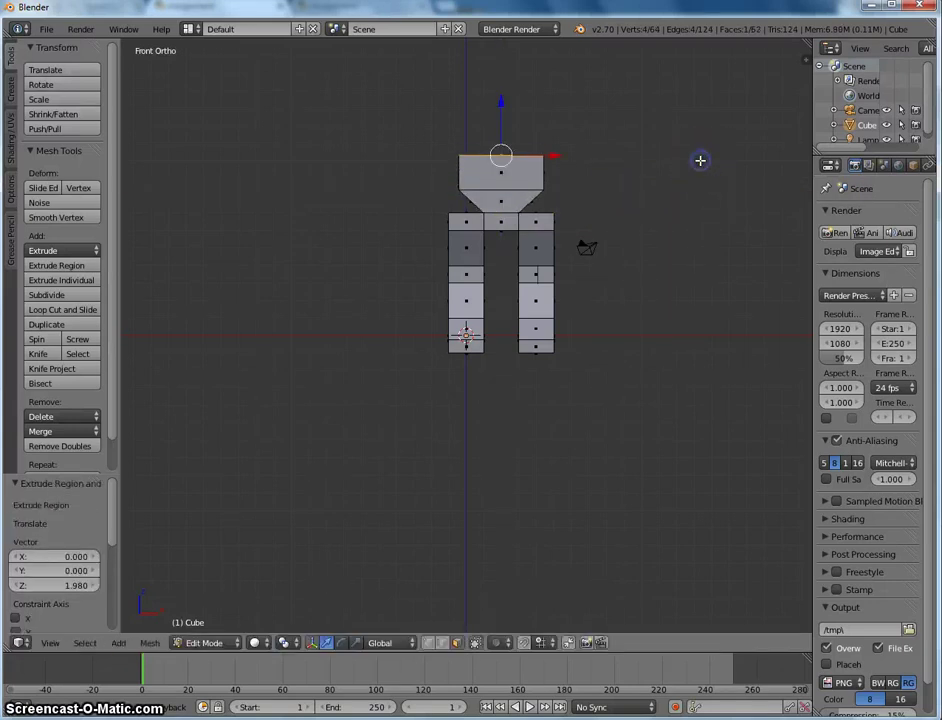
pyautogui.press('s')
pyautogui.press('x')
pyautogui.click(762, 160)
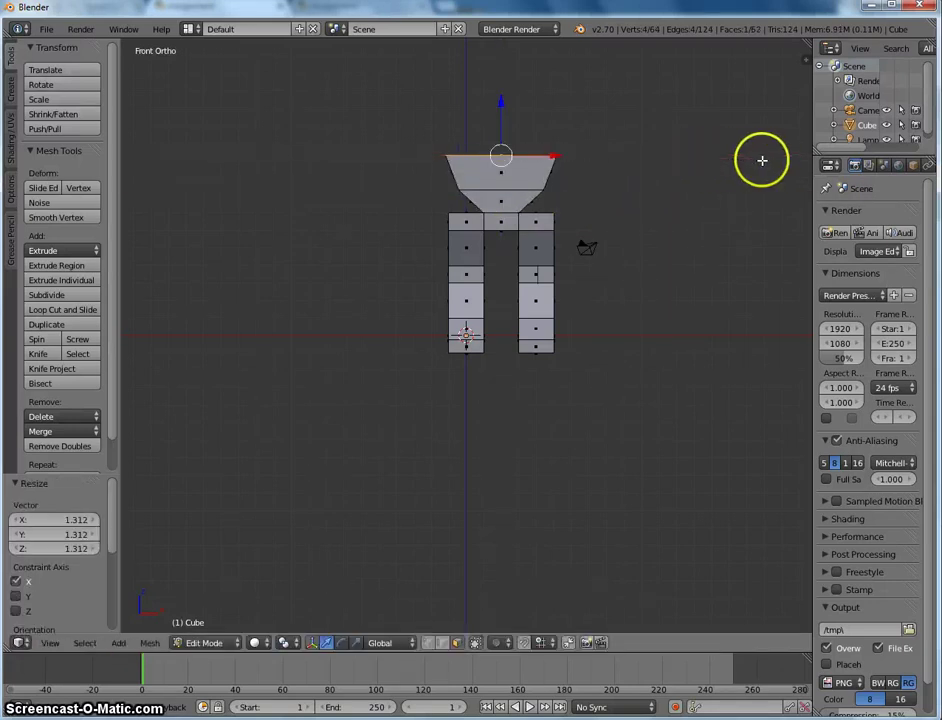
pyautogui.moveTo(466, 181); pyautogui.dragTo(583, 271, button='middle')
# - Extrude the chest's top face straight up exactly 2 units
pyautogui.press('KP_1')
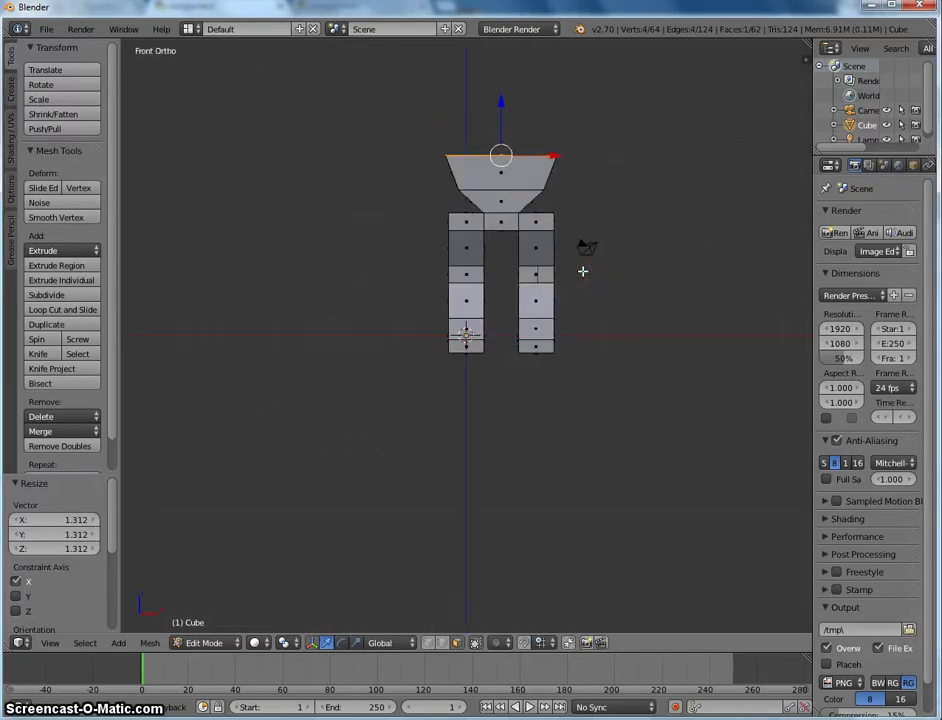
pyautogui.press('e')
pyautogui.press('2')
pyautogui.press('Return')
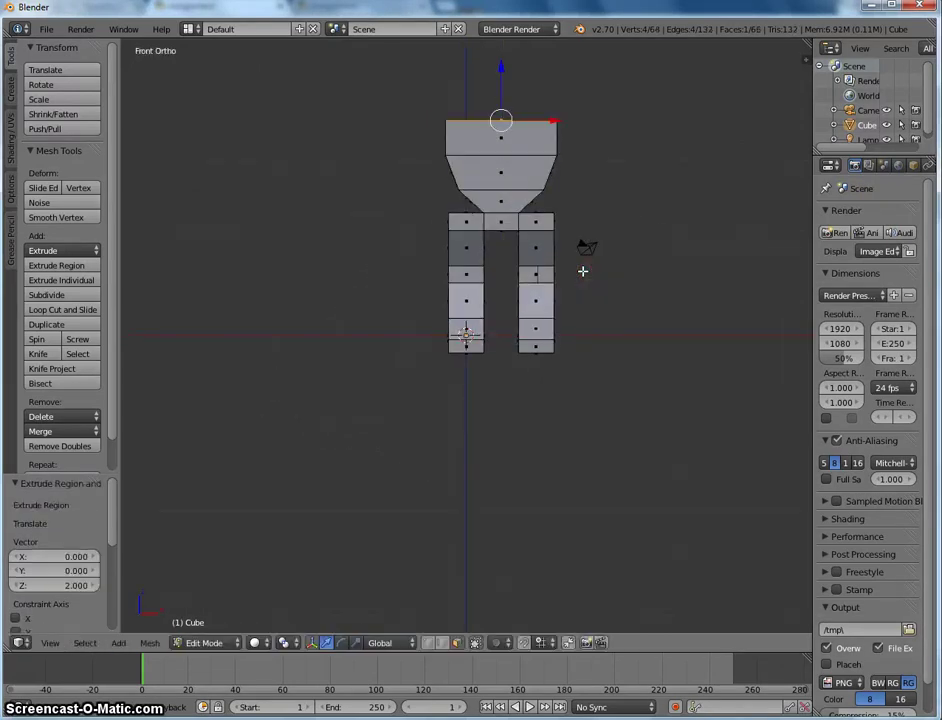
pyautogui.moveTo(458, 184); pyautogui.dragTo(589, 233, button='middle')
# - Extrude the left shoulder face outward in segments of 2, 1, 2 and 1 units for the left arm
pyautogui.press('KP_1')
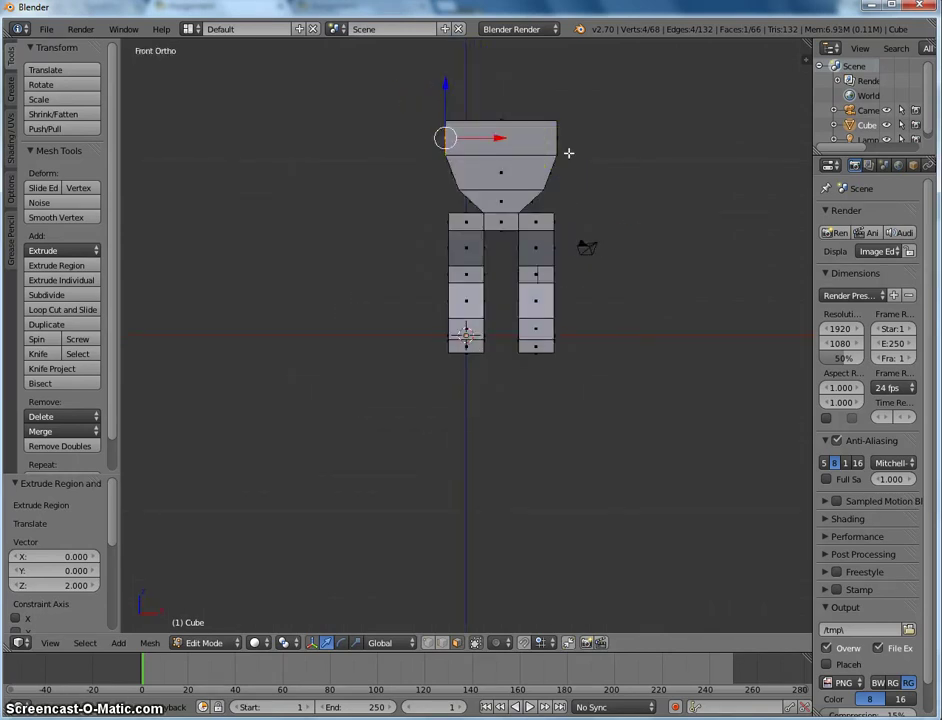
pyautogui.press('e')
pyautogui.press('2')
pyautogui.press('Return')
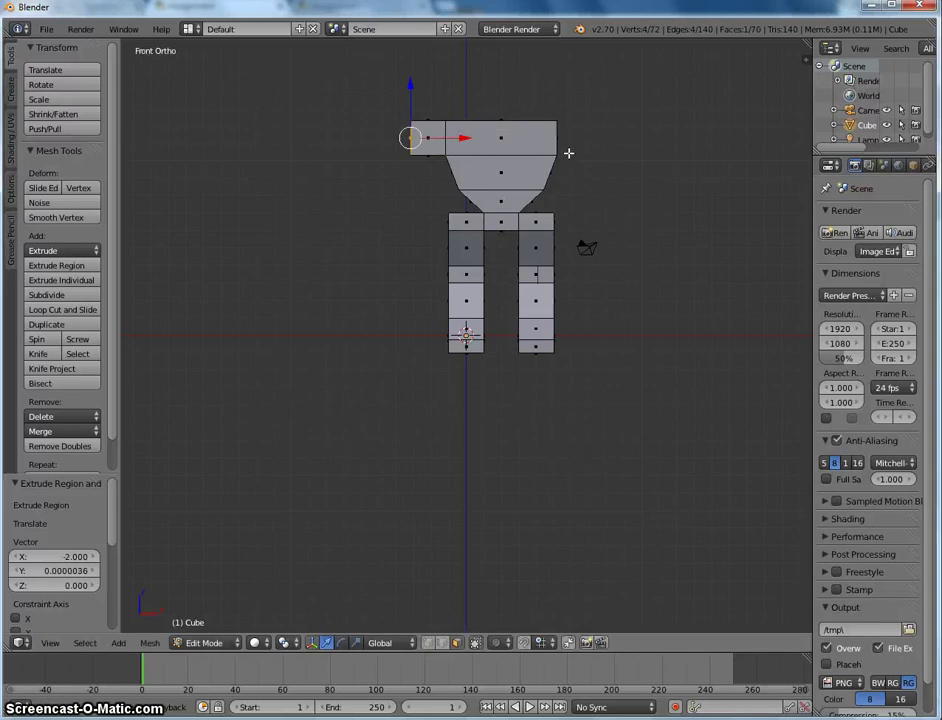
pyautogui.press('e')
pyautogui.press('1')
pyautogui.press('Return')
pyautogui.press('e')
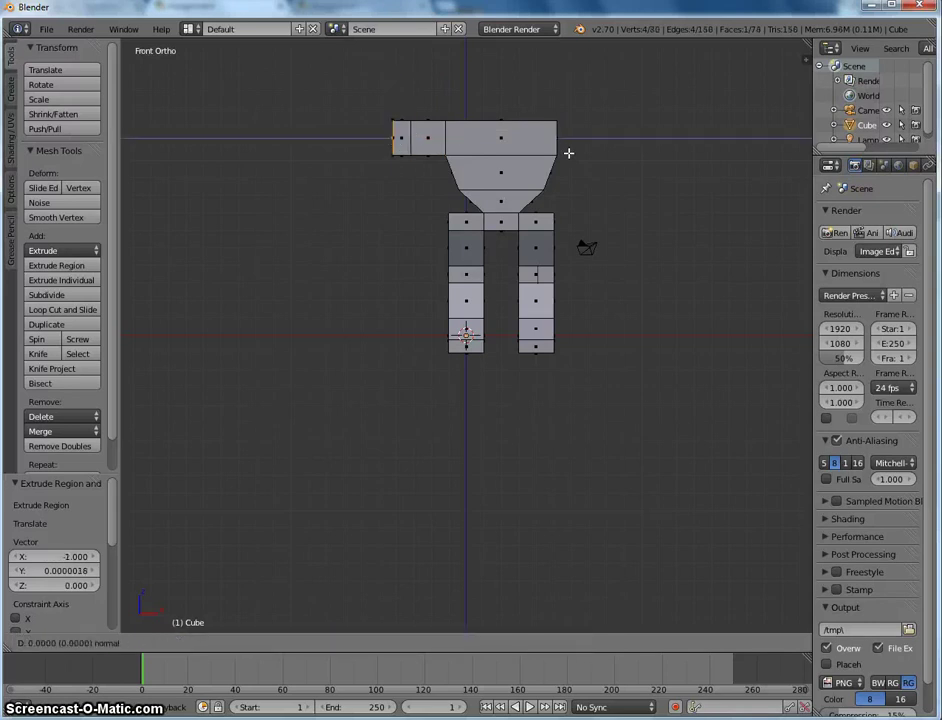
pyautogui.press('2')
pyautogui.press('Return')
pyautogui.press('e')
pyautogui.press('1')
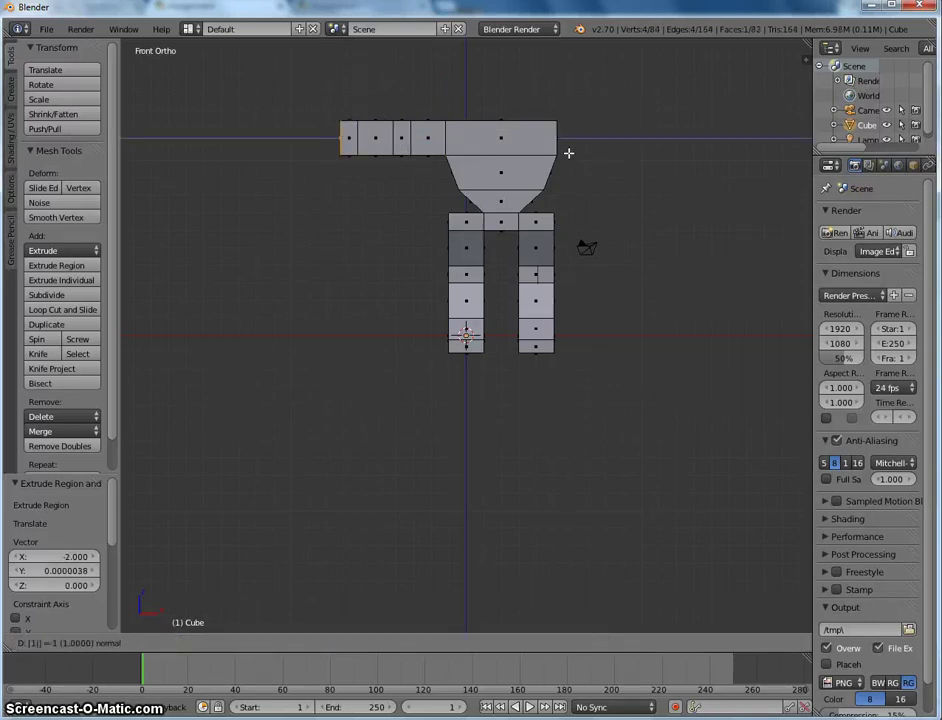
pyautogui.press('Return')
pyautogui.moveTo(567, 151); pyautogui.dragTo(543, 162, button='middle')
# - Select the right shoulder face and extrude it outward in 1-unit segments for the right arm
pyautogui.rightClick(577, 103)
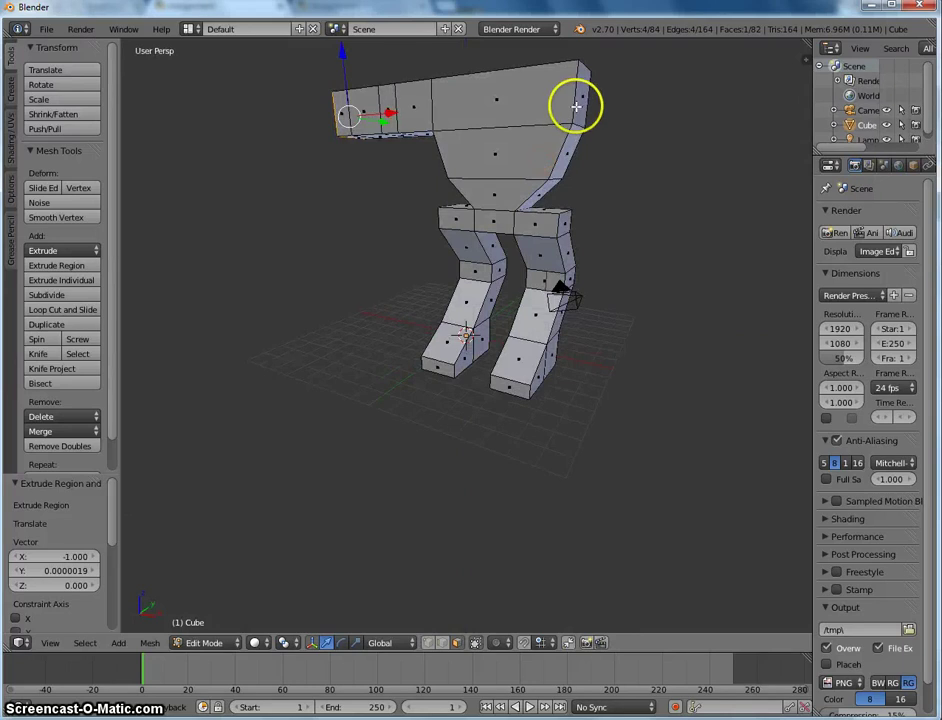
pyautogui.press('KP_1')
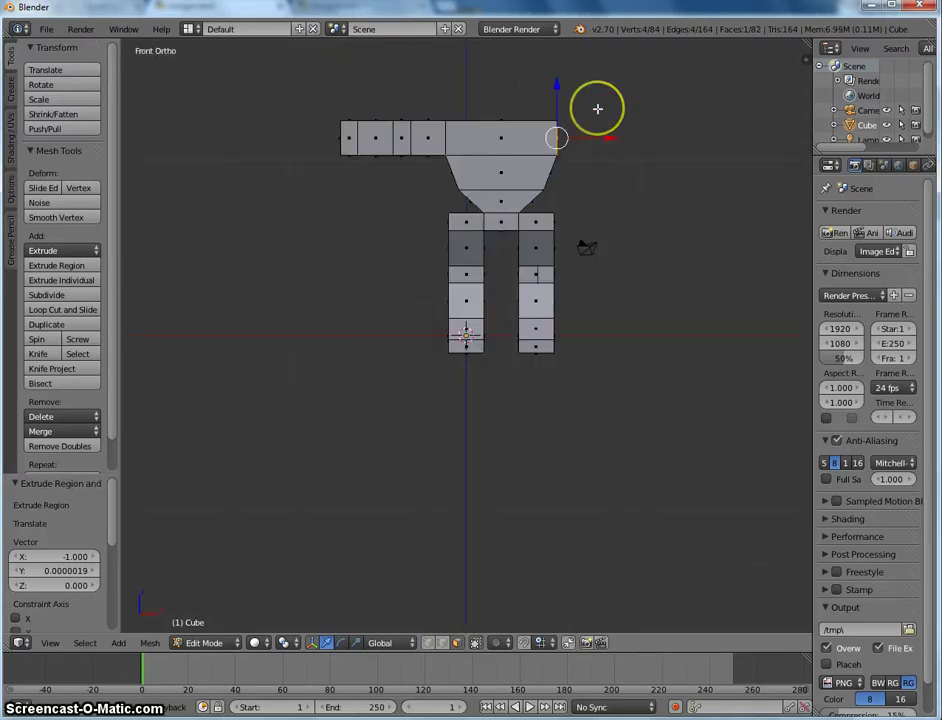
pyautogui.press('e')
pyautogui.press('1')
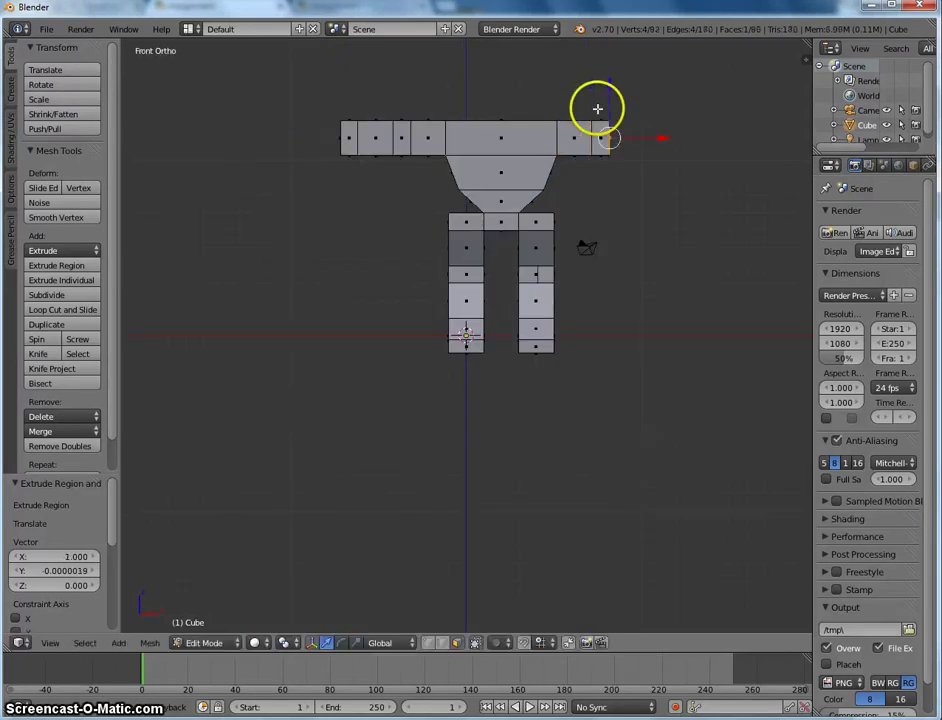
pyautogui.press('Return')
pyautogui.press('1')
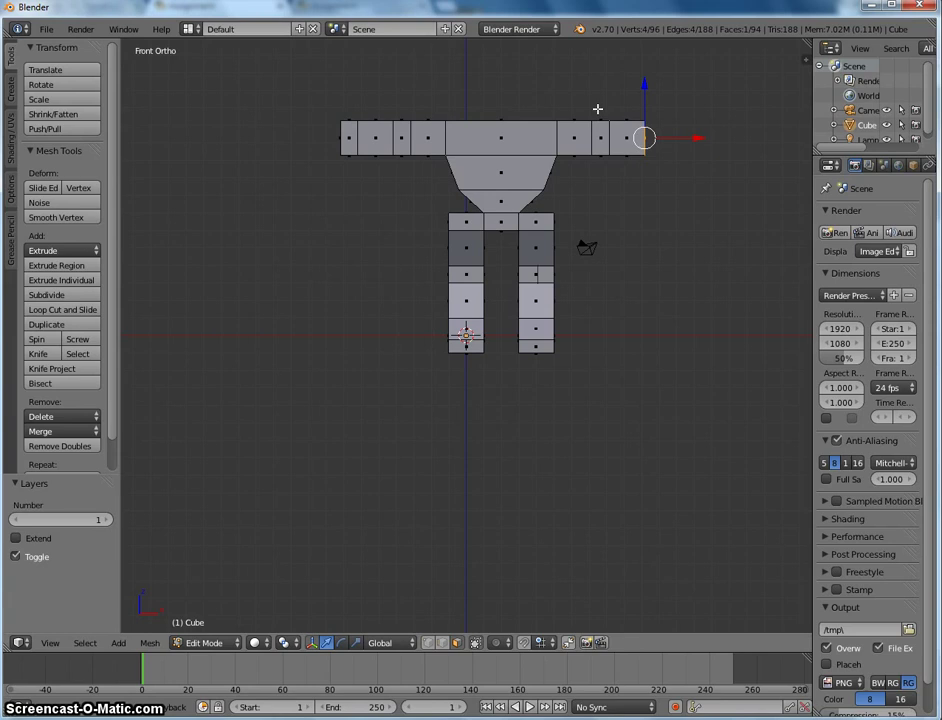
pyautogui.press('e')
pyautogui.press('1')
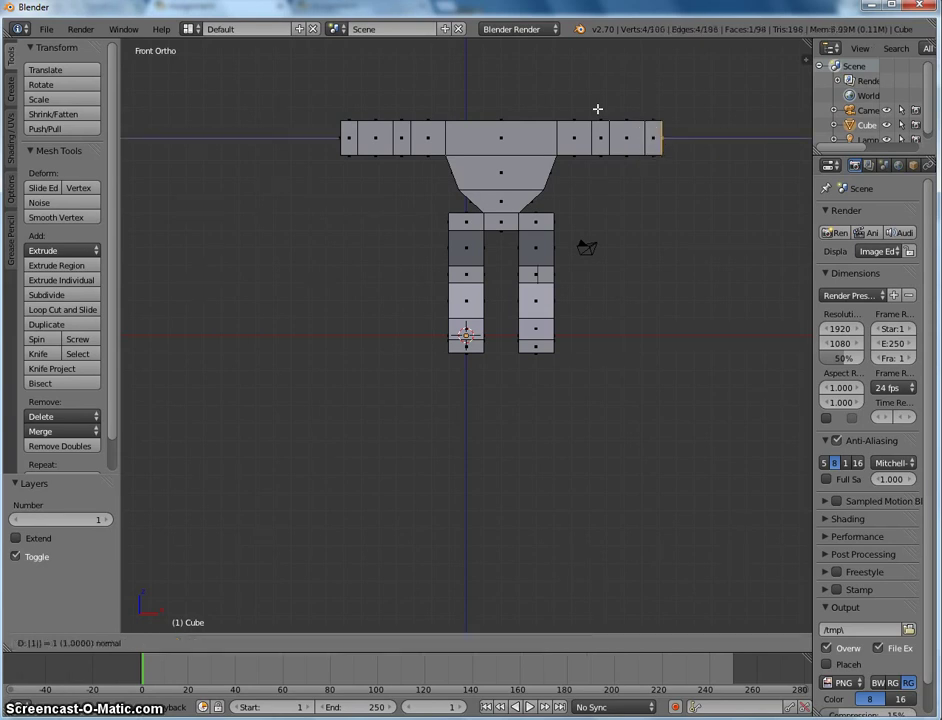
pyautogui.press('Return')
pyautogui.moveTo(579, 125); pyautogui.dragTo(515, 157, button='middle')
# - Extrude a neck about 1.16 units up, narrow it along X, and extrude a head block above it
pyautogui.press('KP_1')
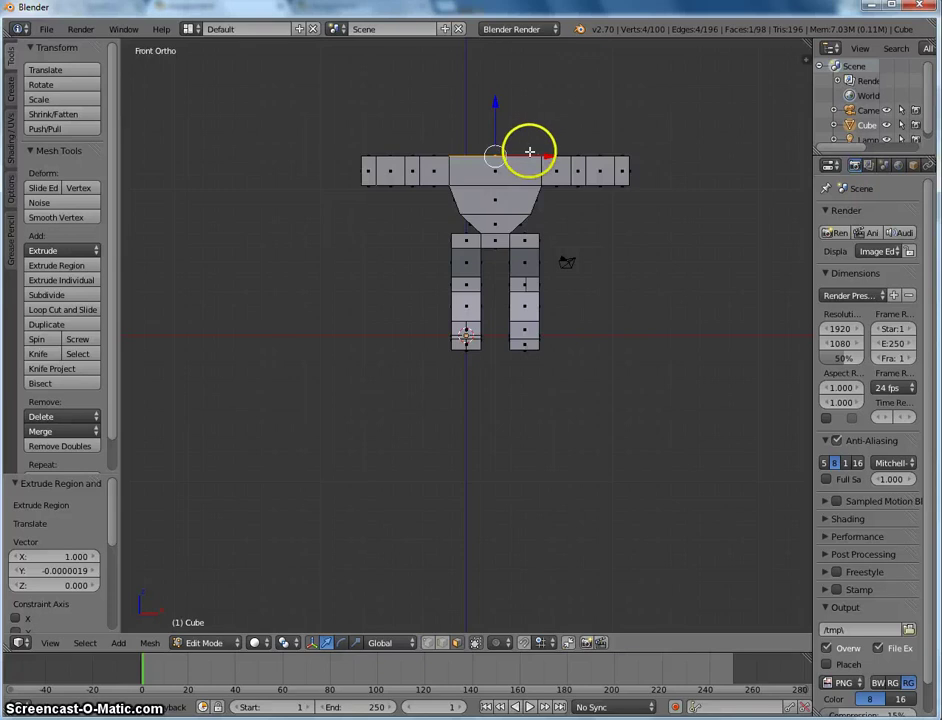
pyautogui.press('e')
pyautogui.moveTo(530, 151); pyautogui.dragTo(530, 135)
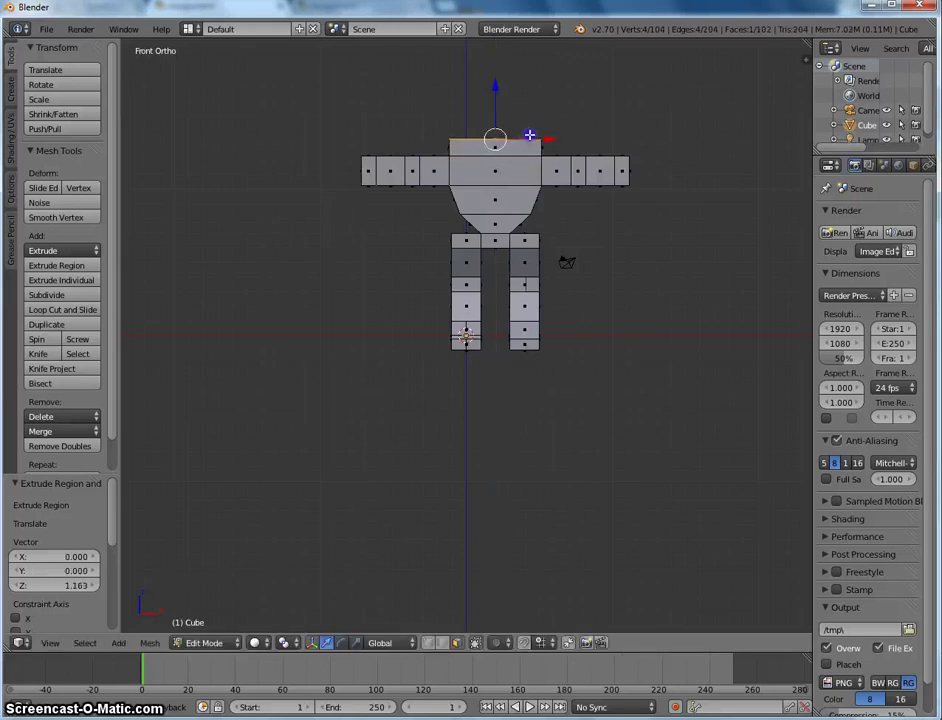
pyautogui.press('s')
pyautogui.press('x')
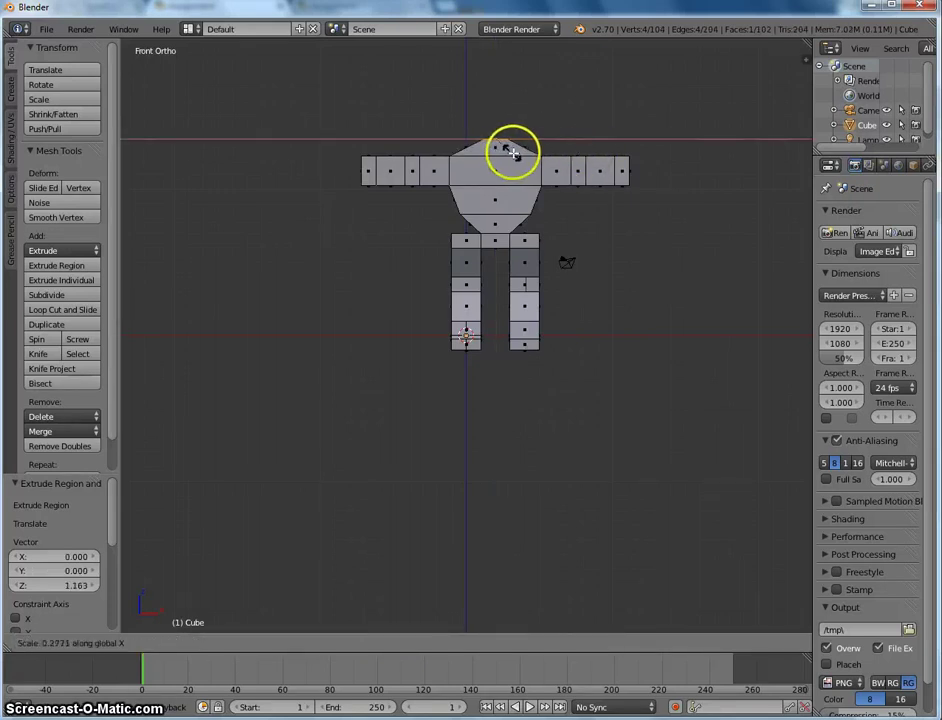
pyautogui.click(520, 150)
pyautogui.press('e')
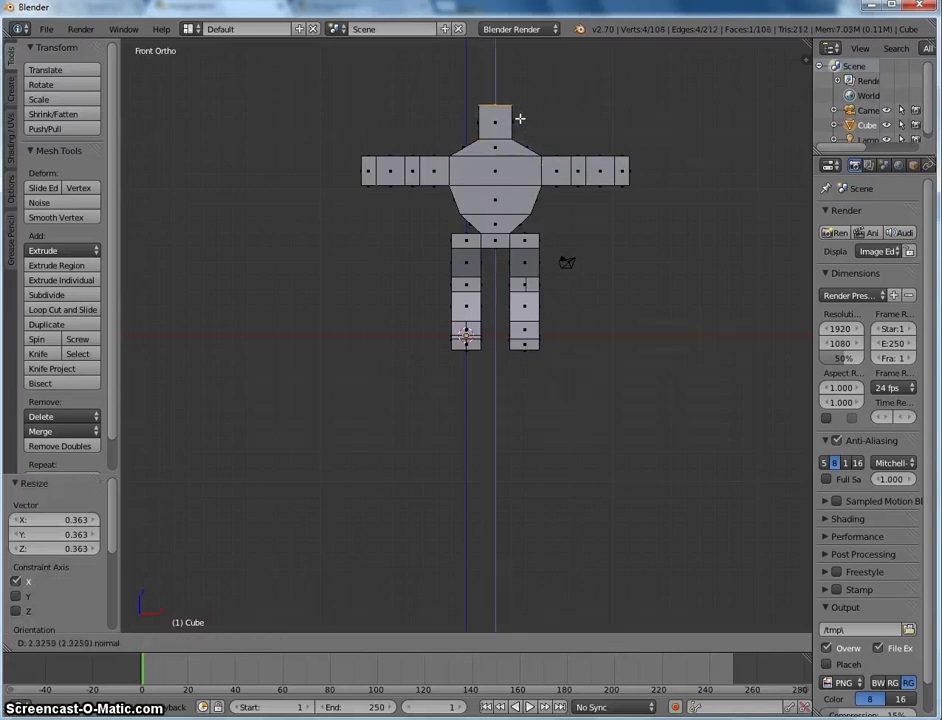
pyautogui.click(520, 125)
pyautogui.moveTo(520, 132); pyautogui.dragTo(388, 141, button='middle')
# - Select the head faces and subdivide them twice into a finer grid
pyautogui.keyDown('shift'); pyautogui.rightClick(478, 142); pyautogui.keyUp('shift')
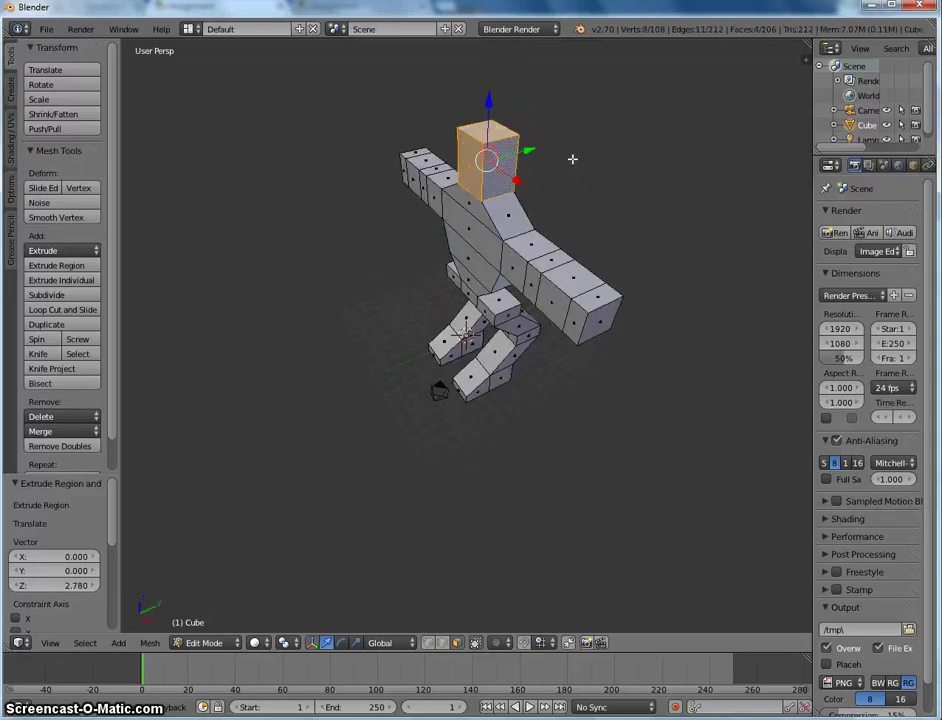
pyautogui.moveTo(572, 158); pyautogui.dragTo(397, 158, button='middle')
pyautogui.click(44, 295)
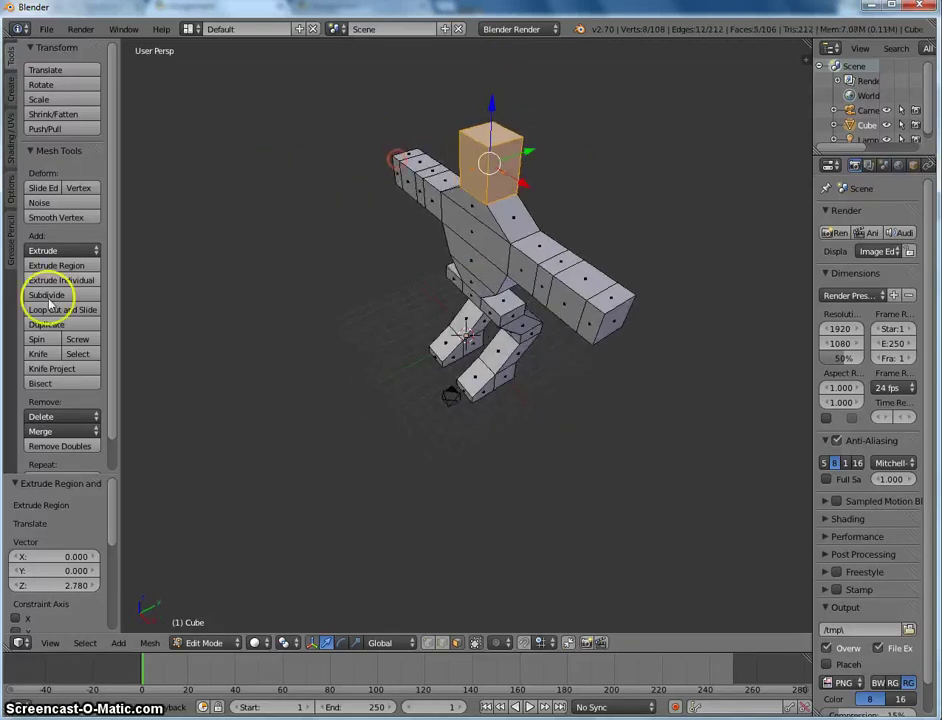
pyautogui.click(44, 295)
pyautogui.moveTo(273, 252); pyautogui.dragTo(326, 252, button='middle')
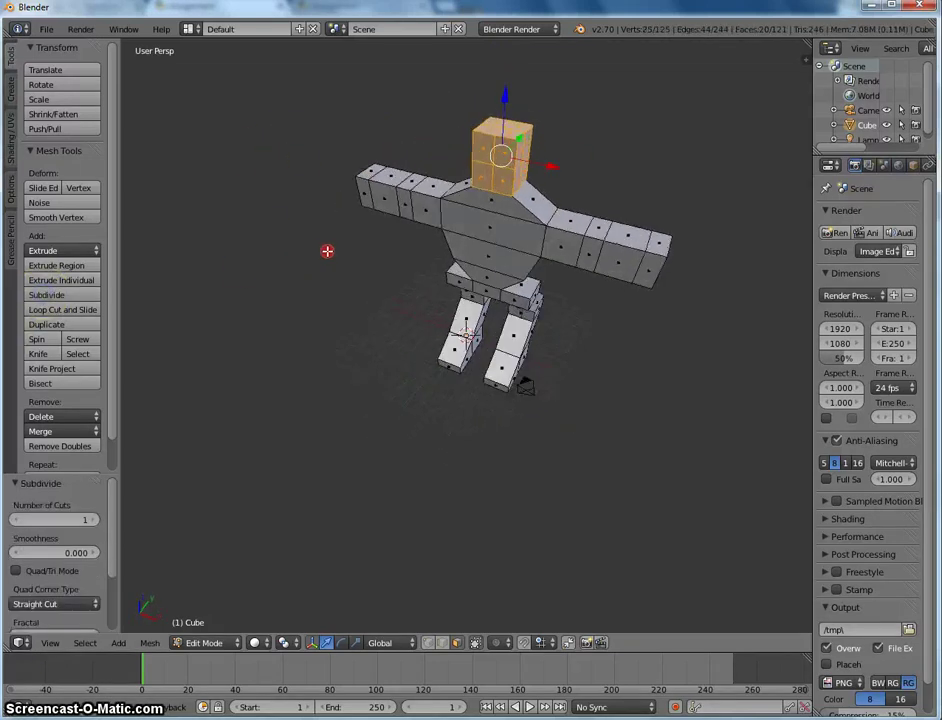
pyautogui.click(82, 291)
pyautogui.moveTo(470, 180); pyautogui.dragTo(493, 175, button='middle')
# - Raise the selected top-of-head faces about 1.27 units
pyautogui.rightClick(500, 143)
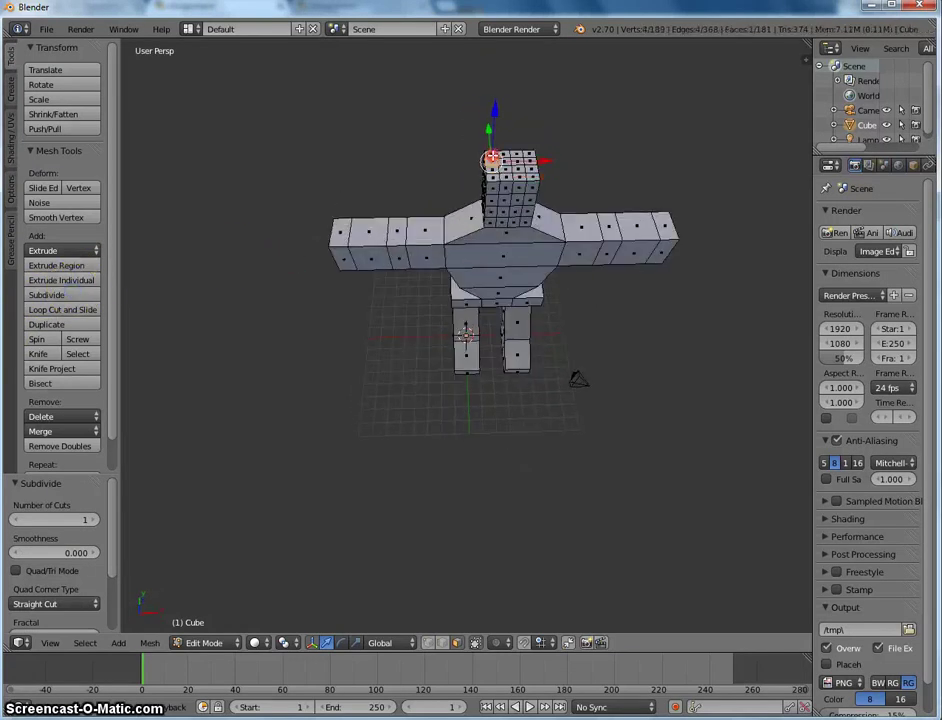
pyautogui.keyDown('shift'); pyautogui.rightClick(521, 160); pyautogui.keyUp('shift')
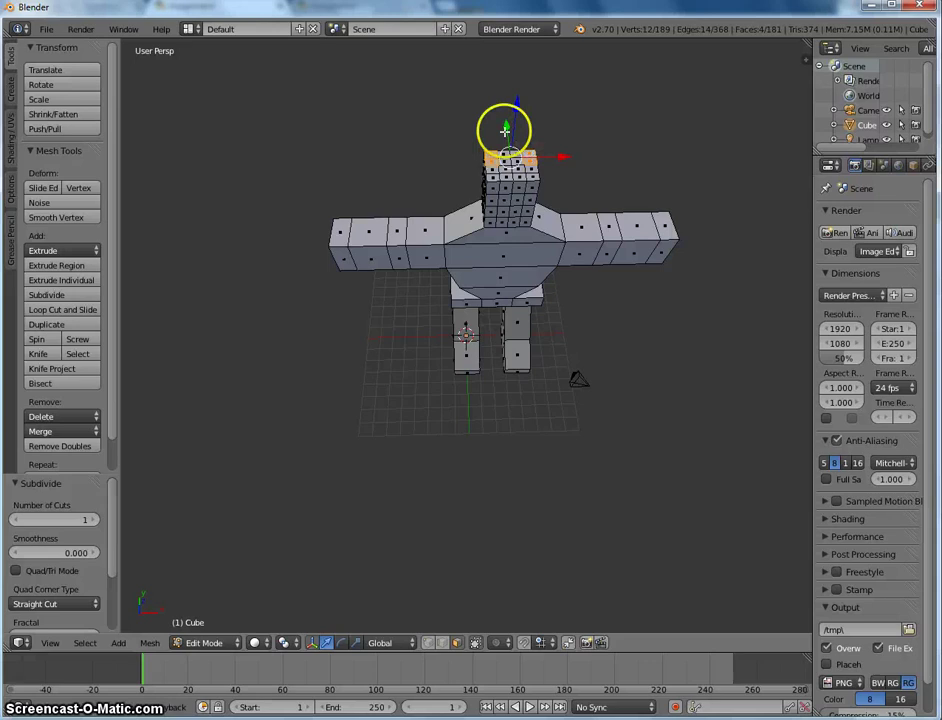
pyautogui.press('KP_1')
pyautogui.moveTo(494, 88); pyautogui.dragTo(490, 70)
pyautogui.moveTo(402, 132); pyautogui.dragTo(501, 145, button='middle')
# - Push a head face 2.438 along Y into a forward snout
pyautogui.rightClick(496, 128)
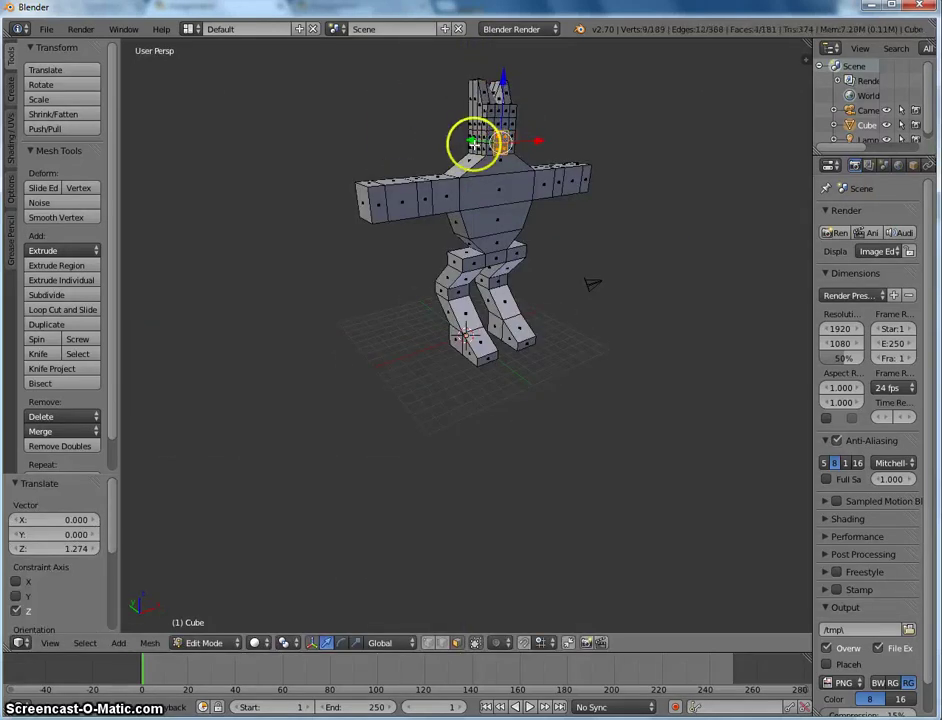
pyautogui.press('g')
pyautogui.press('y')
pyautogui.click(498, 154)
pyautogui.moveTo(498, 154); pyautogui.dragTo(514, 172, button='middle')
pyautogui.scroll(2, 389, 190)
pyautogui.click(353, 172)
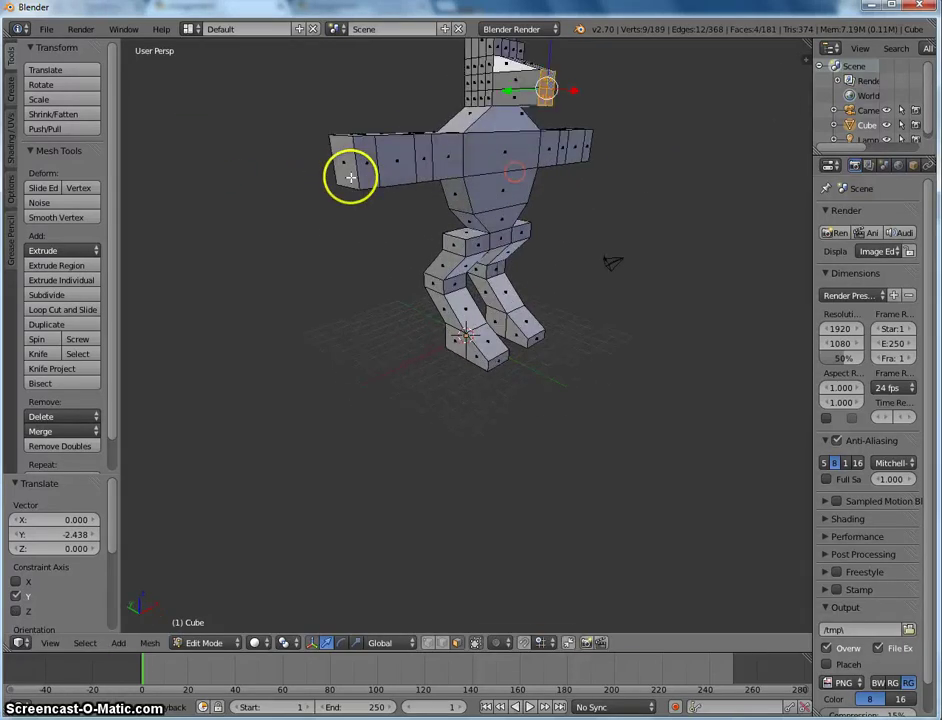
pyautogui.rightClick(340, 162)
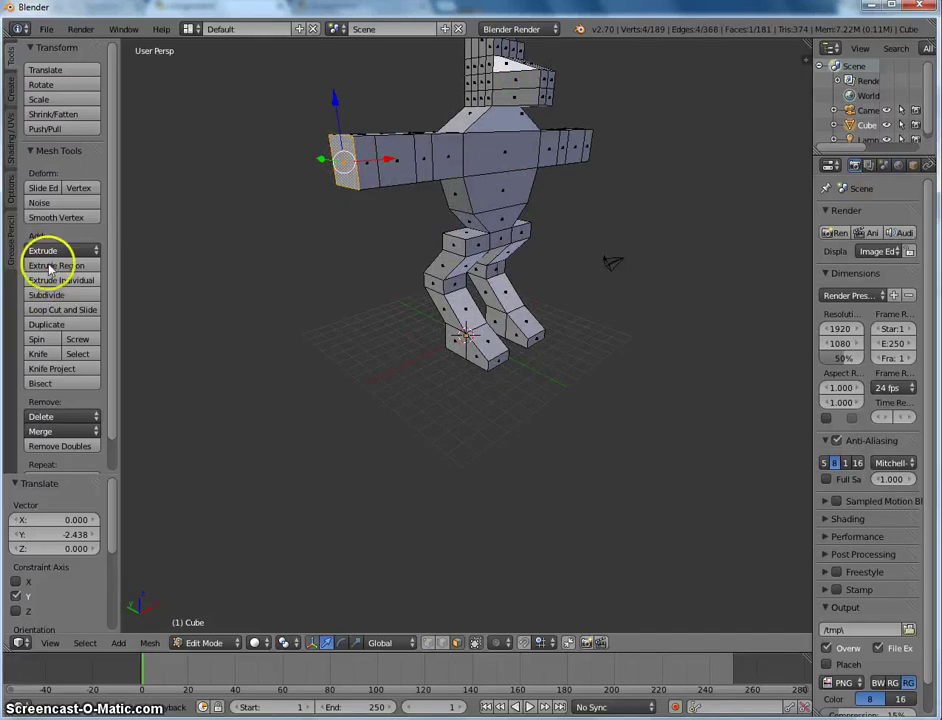
# - Subdivide the left arm's end faces twice, then extrude three selected arm-end faces
pyautogui.click(56, 297)
pyautogui.click(56, 297)
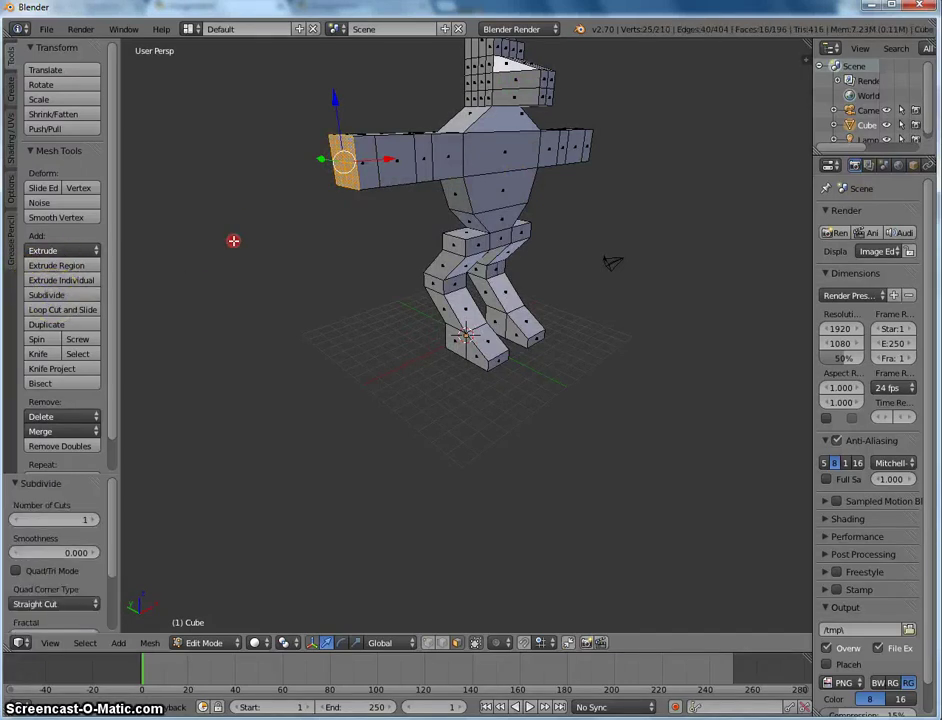
pyautogui.moveTo(233, 238); pyautogui.dragTo(353, 210, button='middle')
pyautogui.rightClick(390, 207)
pyautogui.keyDown('shift'); pyautogui.rightClick(392, 200); pyautogui.keyUp('shift')
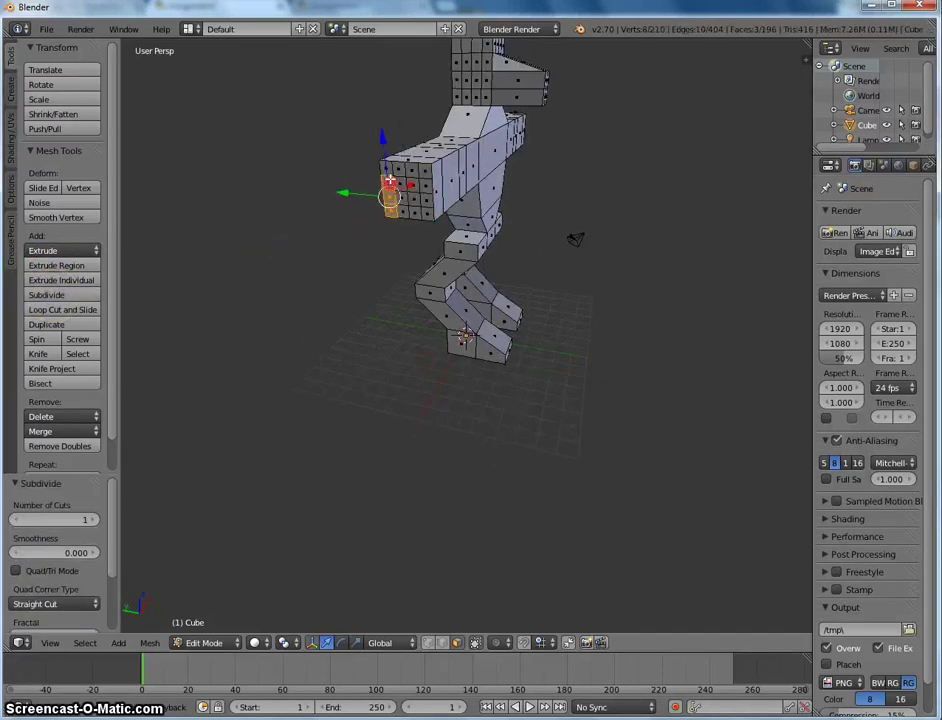
pyautogui.keyDown('shift'); pyautogui.rightClick(410, 200); pyautogui.keyUp('shift')
pyautogui.moveTo(418, 185); pyautogui.dragTo(365, 195, button='middle')
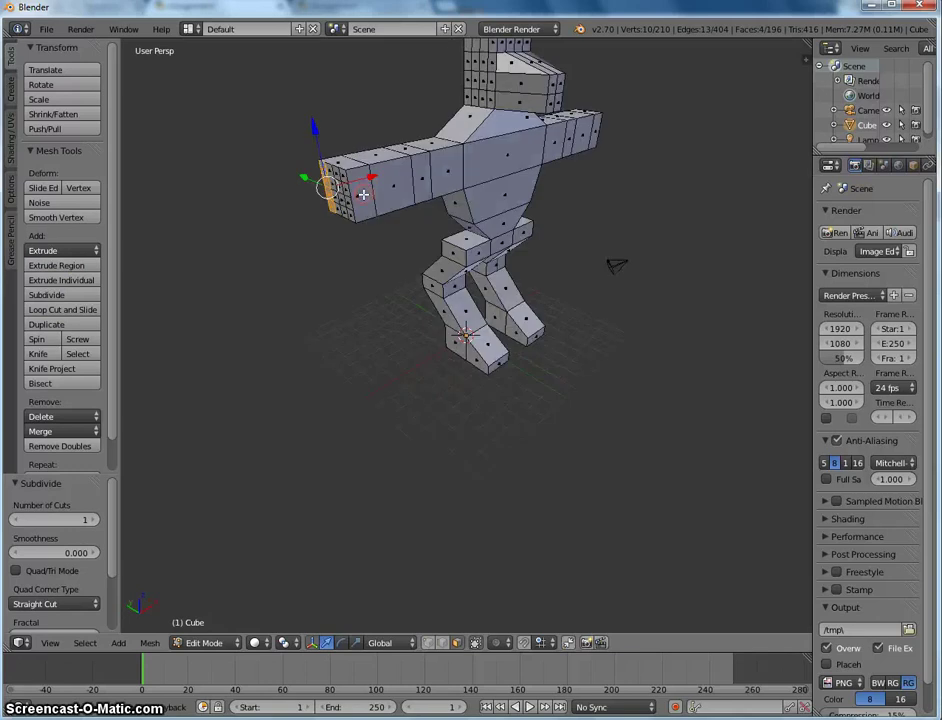
pyautogui.press('e')
pyautogui.click(363, 195)
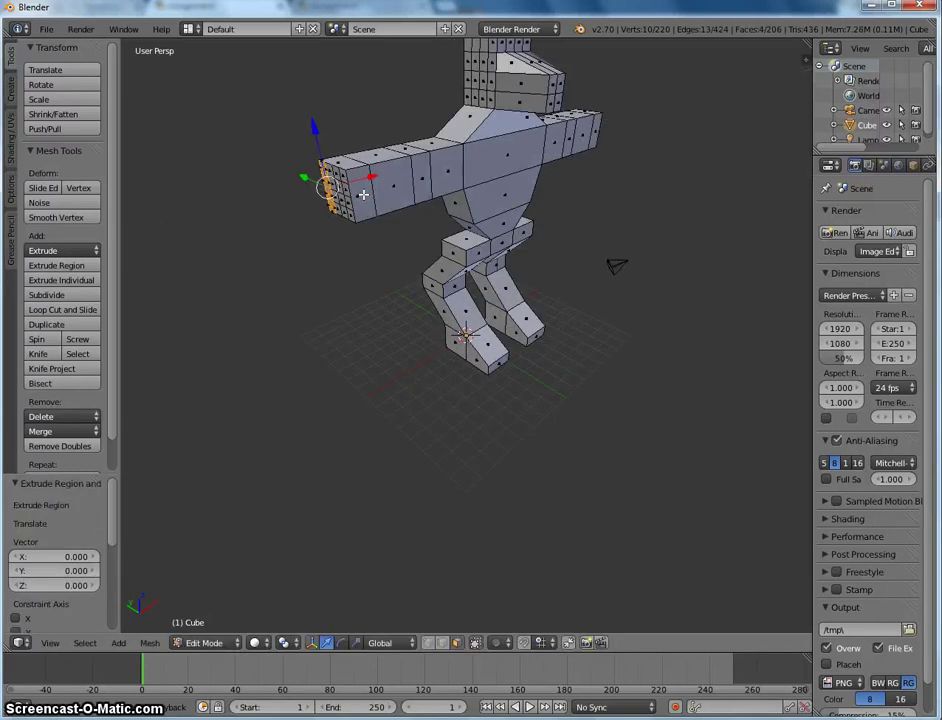
# - Extend the arm-end faces one unit outward, and one more arm face a further unit
pyautogui.write('e1')
pyautogui.press('Return')
pyautogui.rightClick(343, 176)
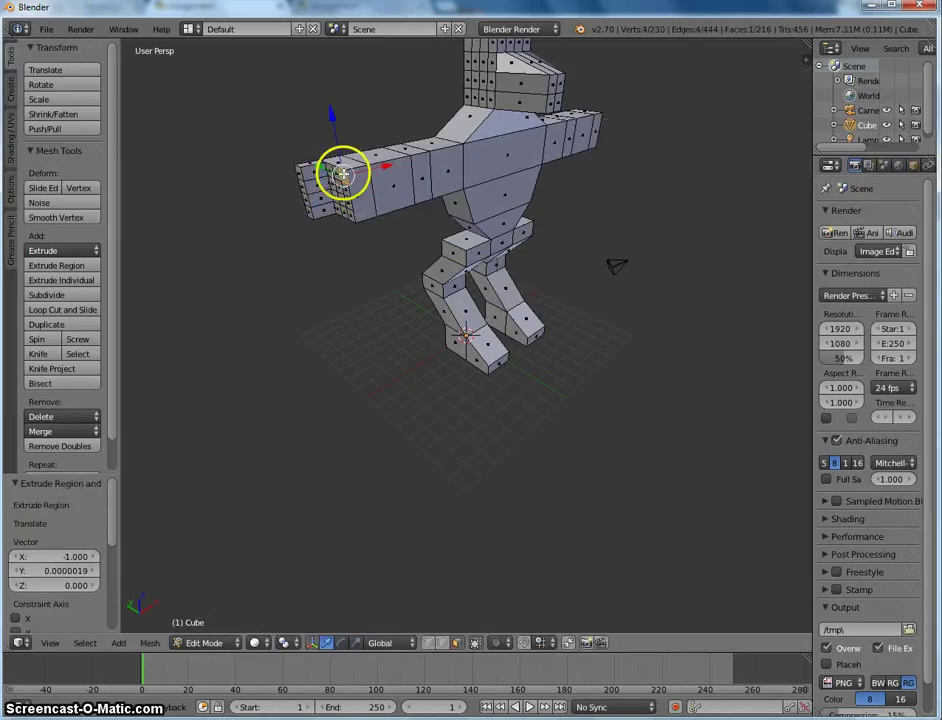
pyautogui.write('e1')
pyautogui.press('Return')
pyautogui.moveTo(343, 170); pyautogui.dragTo(412, 168, button='middle')
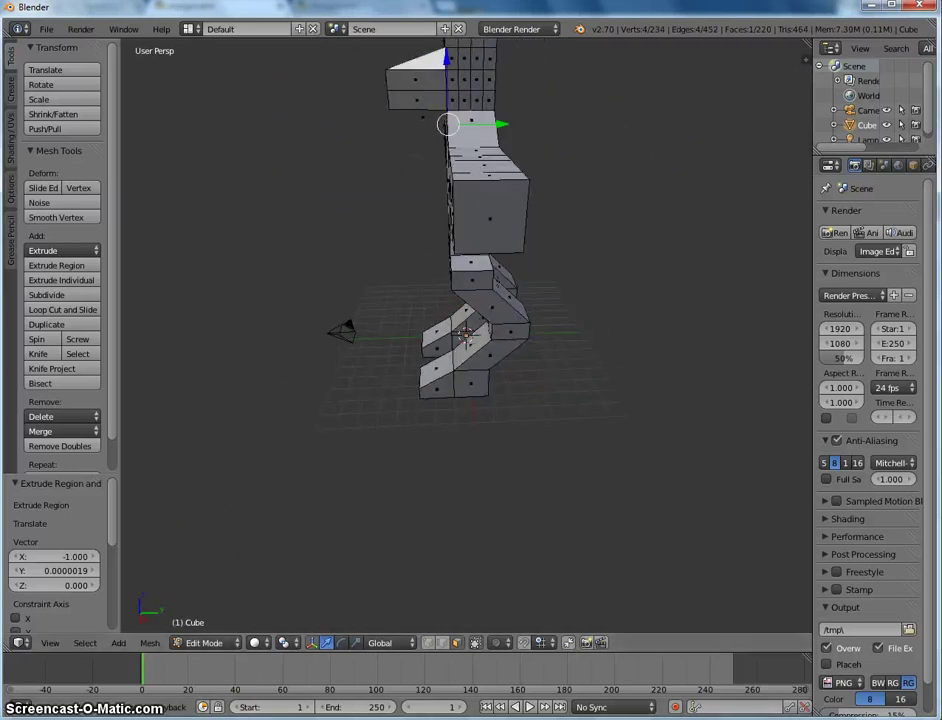
# - Subdivide the middle torso block's front face, extrude four grid faces one unit, and extrude a single face
pyautogui.rightClick(505, 219)
pyautogui.click(33, 297)
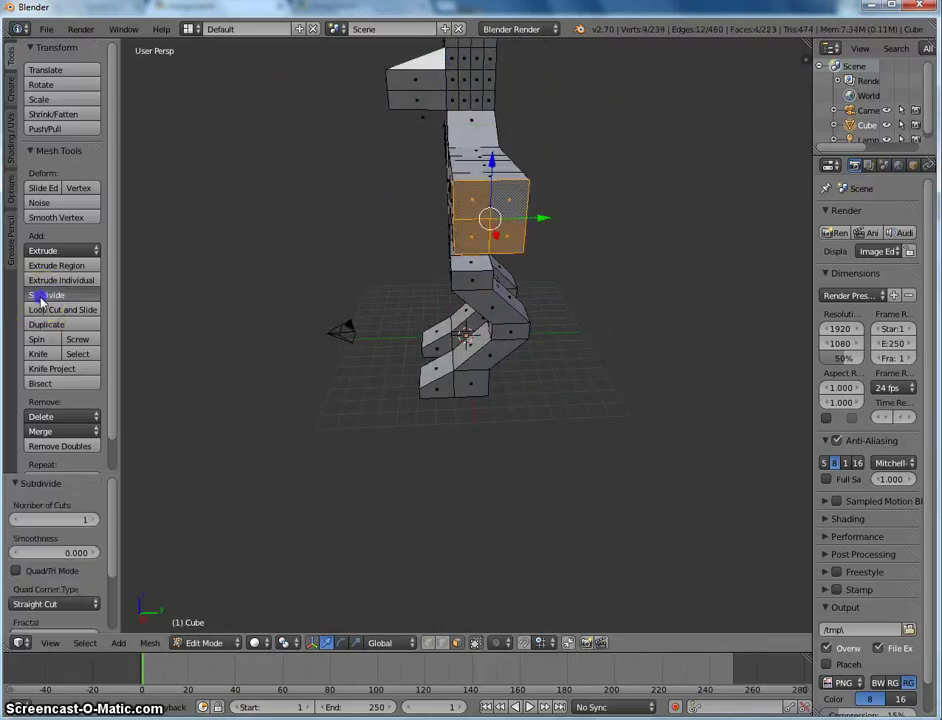
pyautogui.rightClick(521, 190)
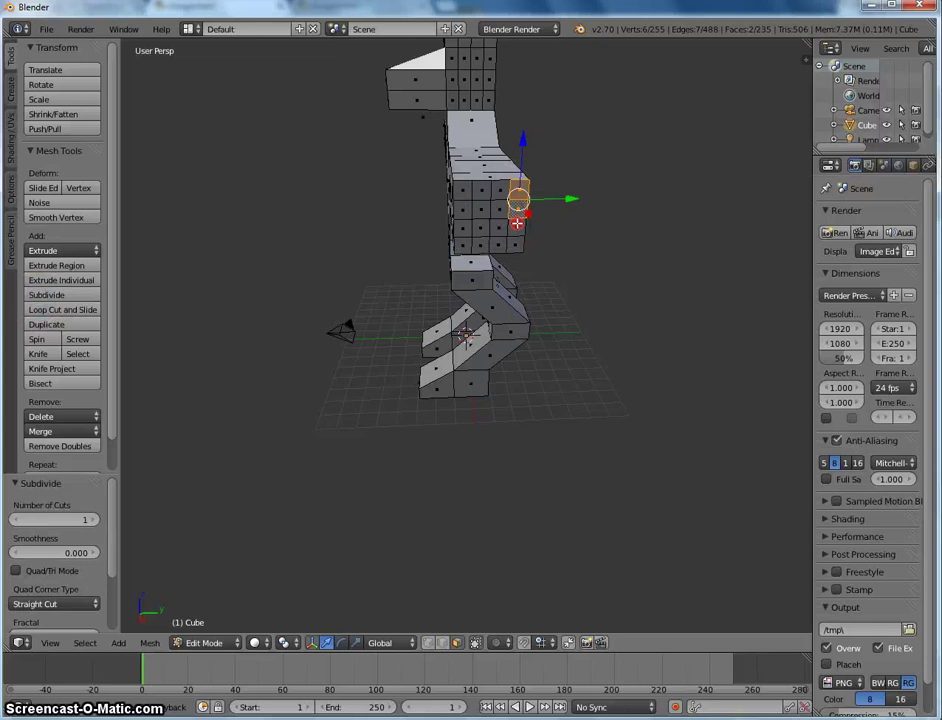
pyautogui.keyDown('ctrl'); pyautogui.rightClick(506, 257); pyautogui.keyUp('ctrl')
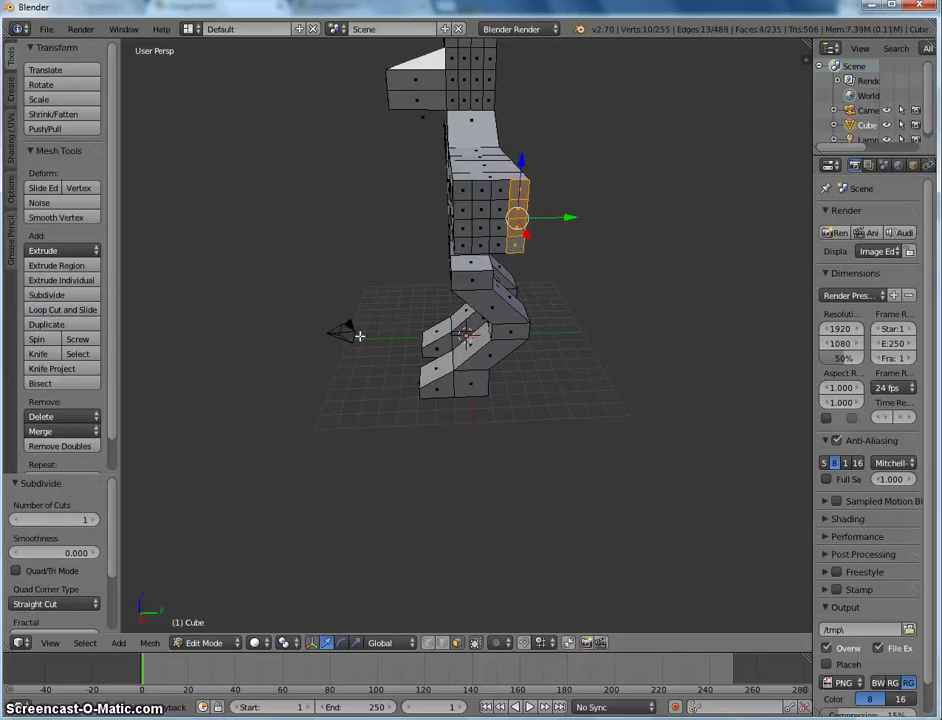
pyautogui.write('e1')
pyautogui.press('Return')
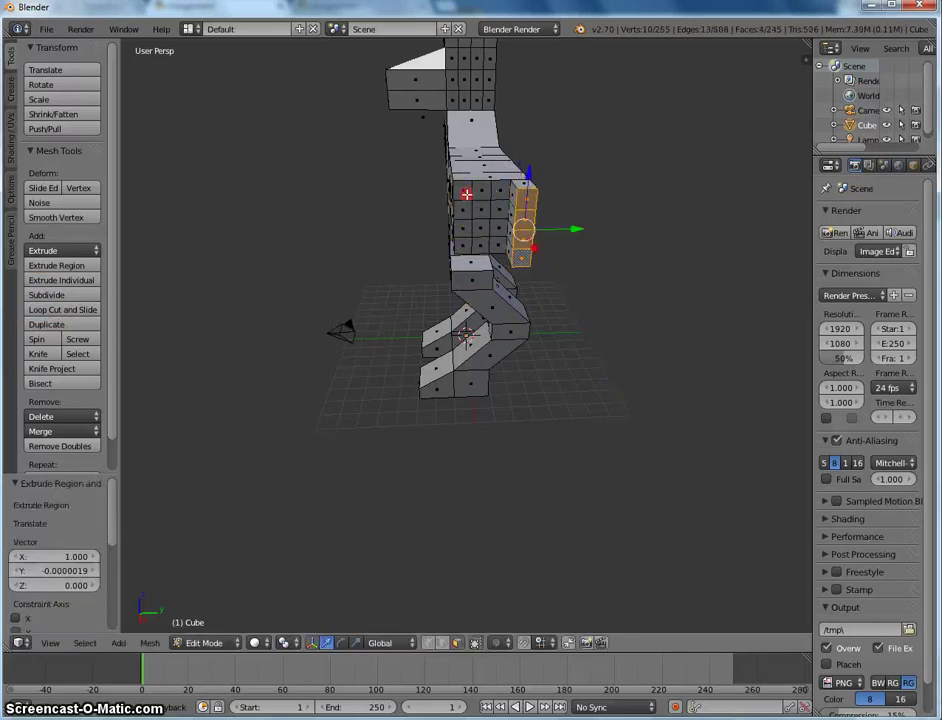
pyautogui.rightClick(466, 193)
pyautogui.press('e')
pyautogui.click(466, 193)
# - Move the extruded chest faces along the Y axis and return to Object Mode
pyautogui.moveTo(466, 193); pyautogui.dragTo(569, 161, button='middle')
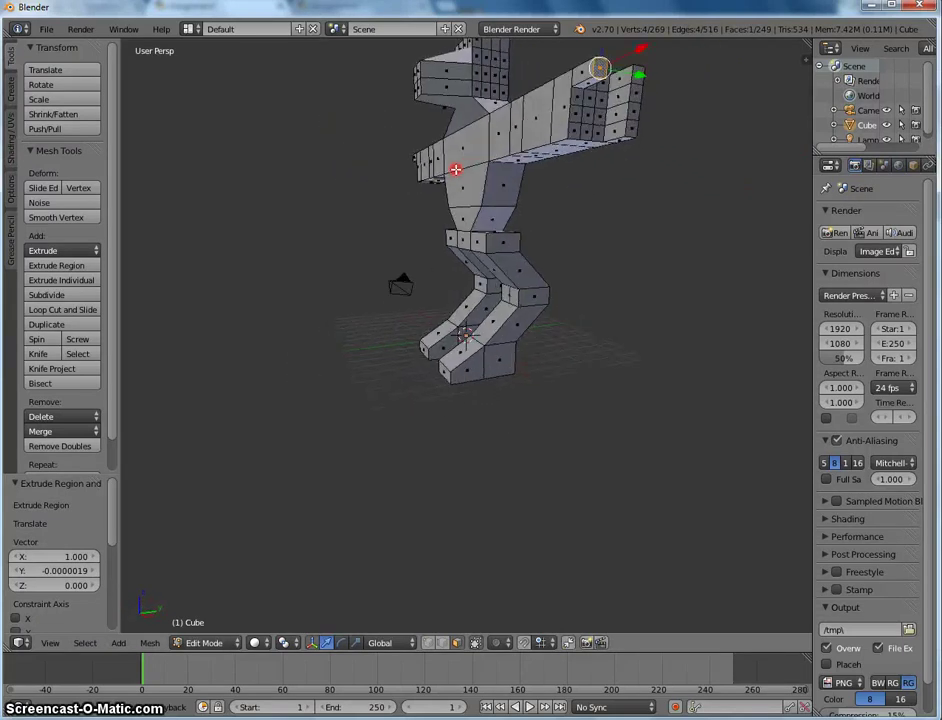
pyautogui.moveTo(400, 450); pyautogui.dragTo(600, 450, button='middle')
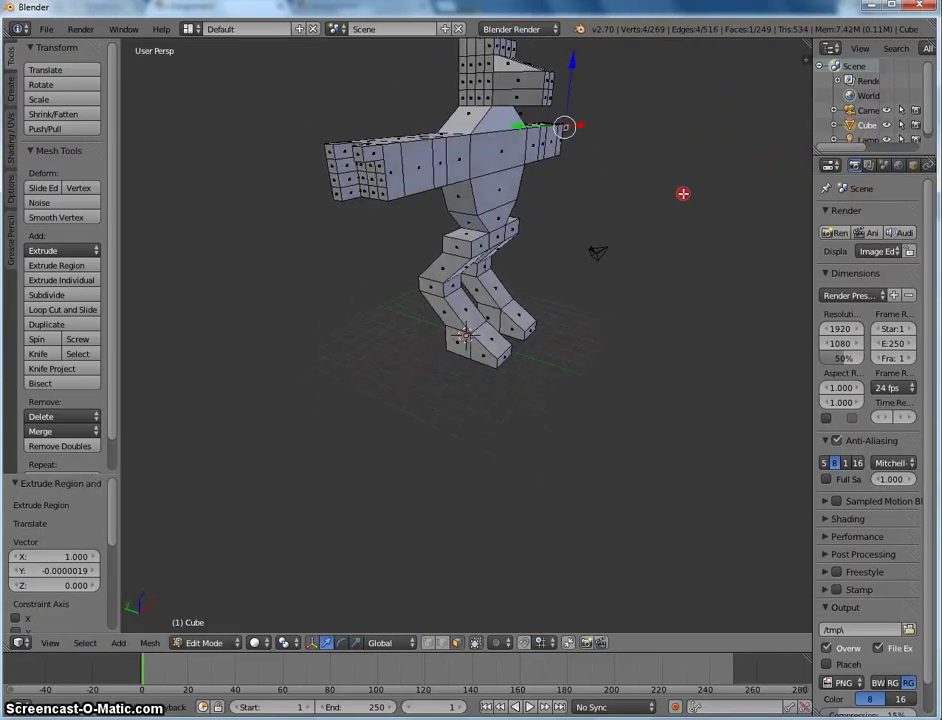
pyautogui.moveTo(620, 180); pyautogui.dragTo(416, 229, button='middle')
pyautogui.press('g')
pyautogui.press('y')
pyautogui.click(453, 211)
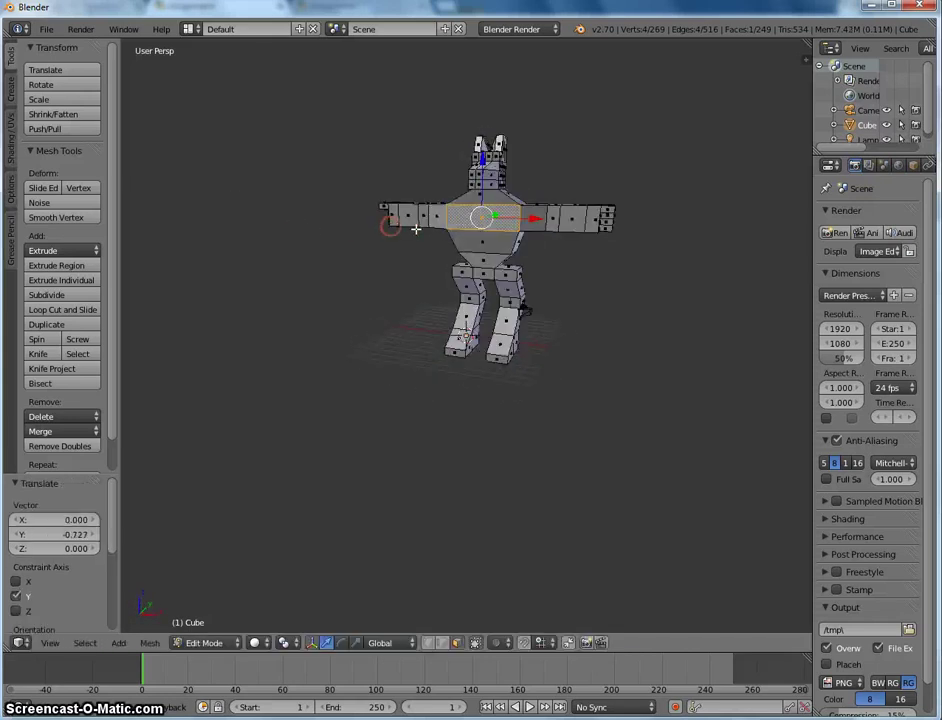
pyautogui.press('Tab')
pyautogui.moveTo(597, 313); pyautogui.dragTo(620, 318, button='middle')
# - Apply Set Origin > Origin to Geometry so the figure's origin sits mid-torso
pyautogui.press('space')
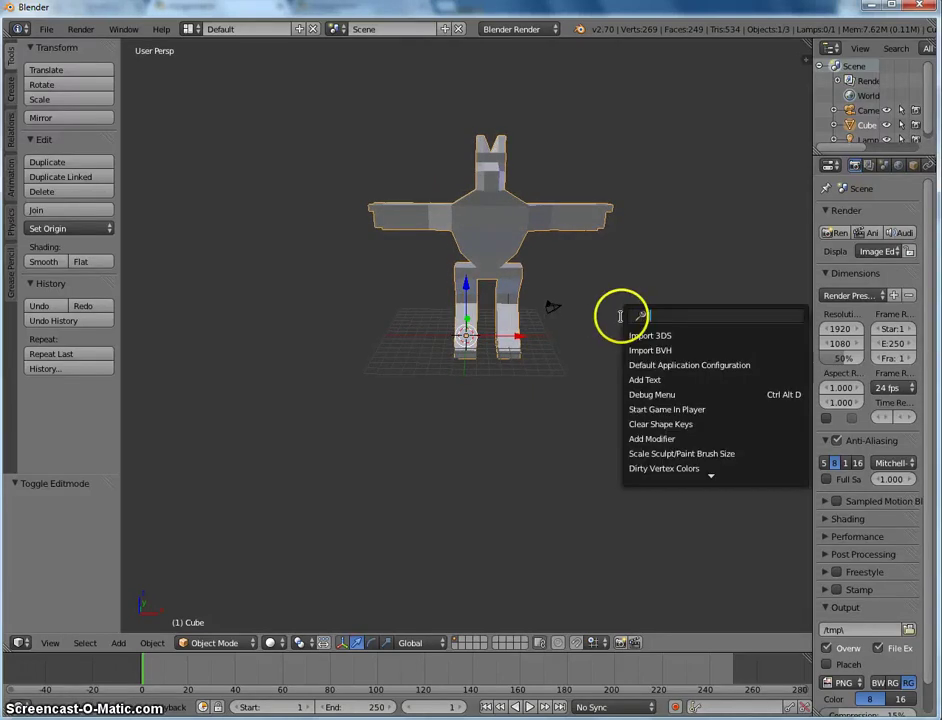
pyautogui.write('origin')
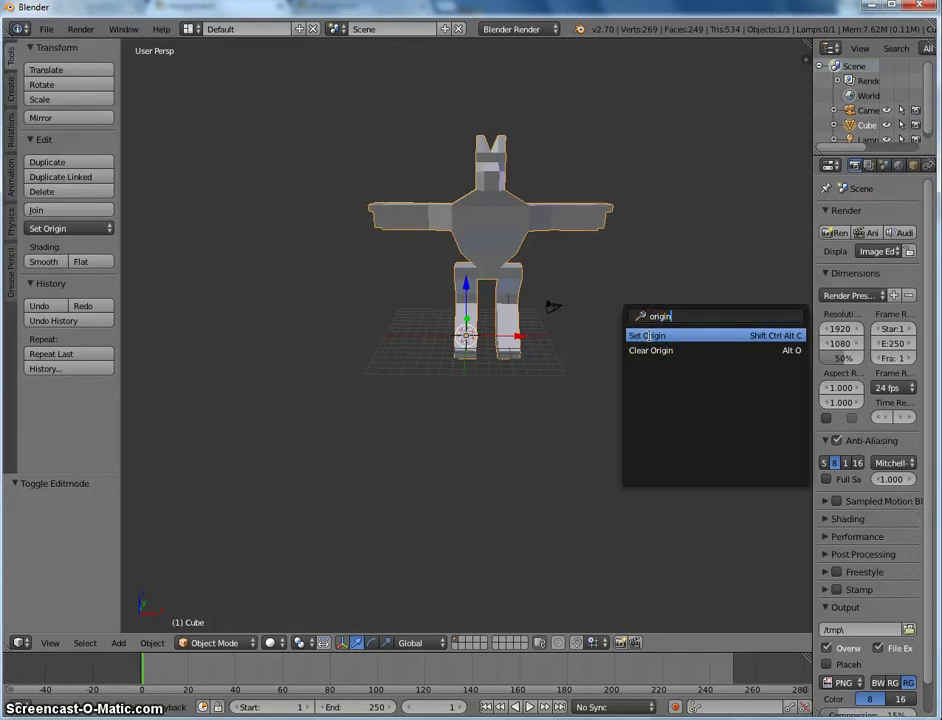
pyautogui.click(648, 335)
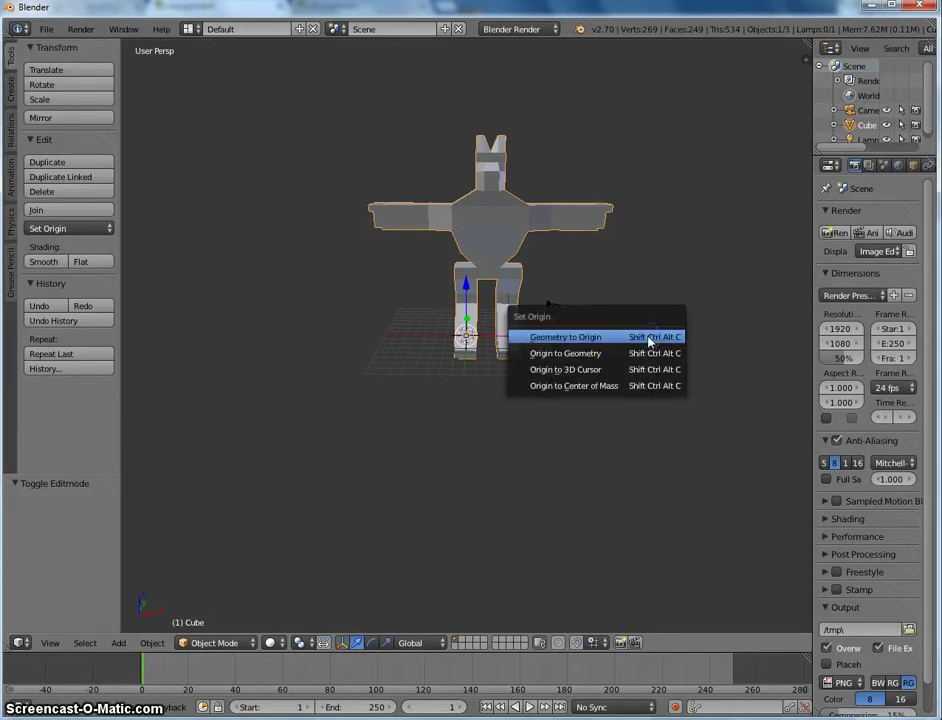
pyautogui.click(588, 355)
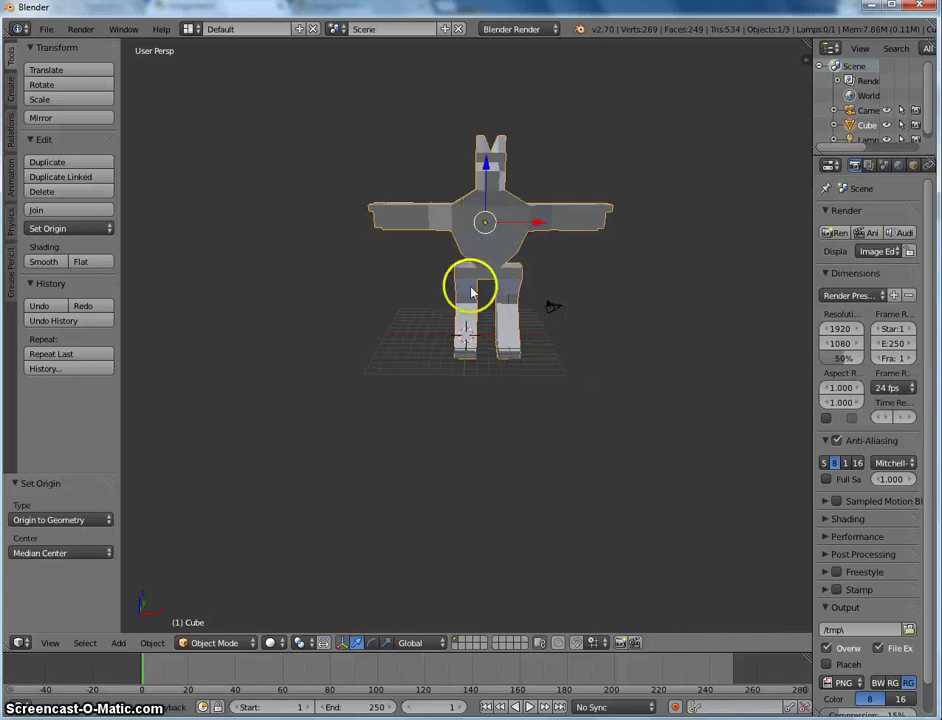
pyautogui.rightClick(754, 360)
pyautogui.moveTo(754, 360); pyautogui.dragTo(694, 347, button='middle')
pyautogui.moveTo(348, 333)
pyautogui.mouseDown(button='middle')
pyautogui.moveTo(463, 353)
pyautogui.moveTo(435, 343)
pyautogui.mouseUp(button='middle')
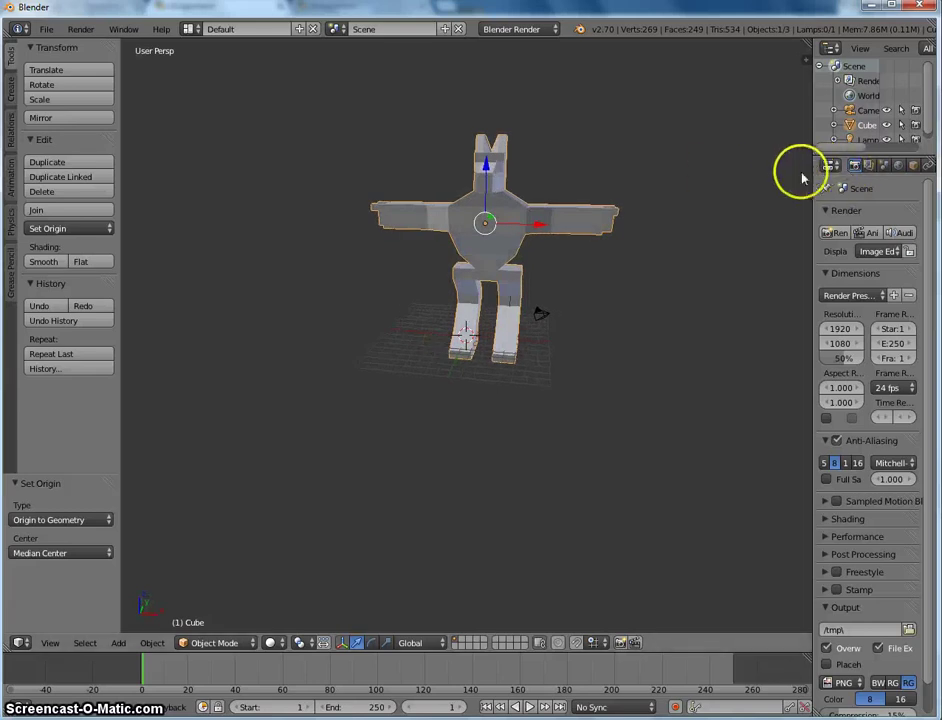
# - Add a Multiresolution modifier to the figure and subdivide it to level 4
pyautogui.moveTo(810, 177); pyautogui.dragTo(750, 177)
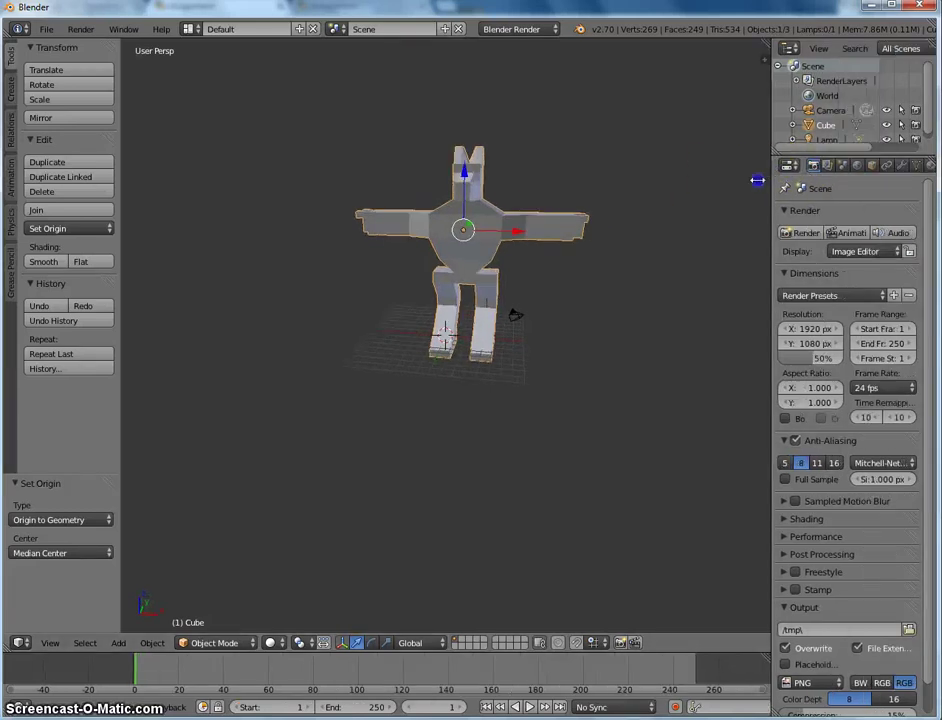
pyautogui.moveTo(605, 267)
pyautogui.mouseDown(button='middle')
pyautogui.moveTo(532, 301)
pyautogui.moveTo(394, 292)
pyautogui.moveTo(484, 252)
pyautogui.moveTo(557, 288)
pyautogui.mouseUp(button='middle')
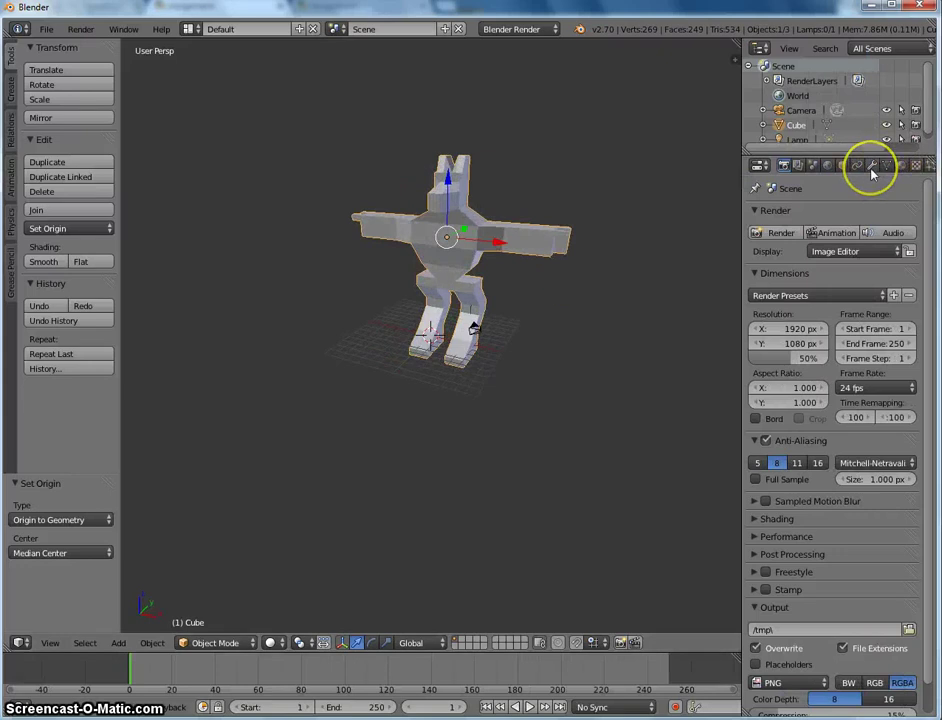
pyautogui.click(872, 165)
pyautogui.click(815, 216)
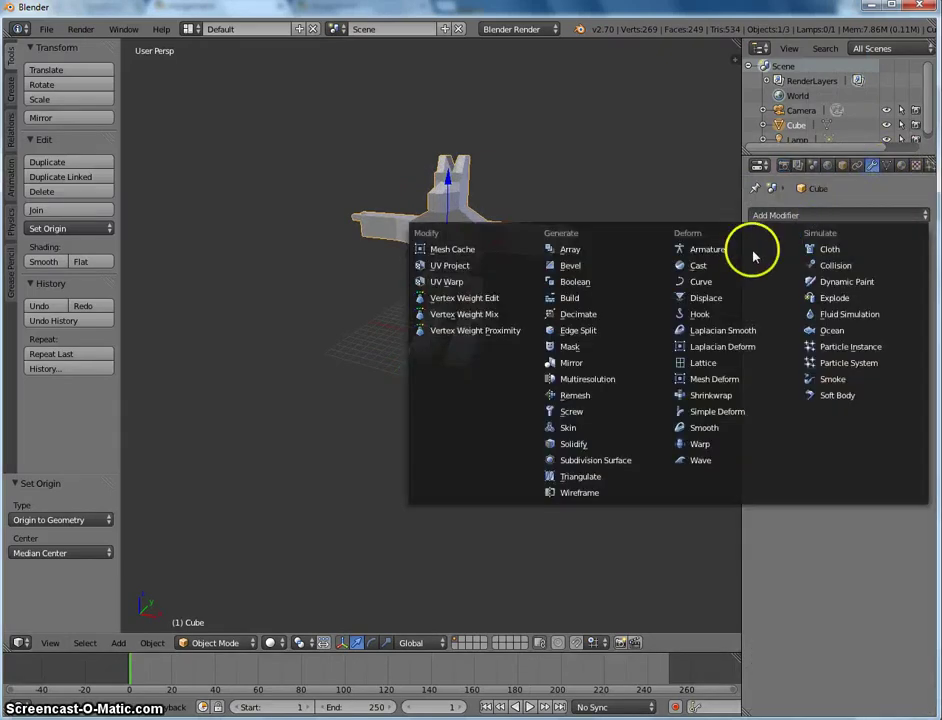
pyautogui.click(594, 379)
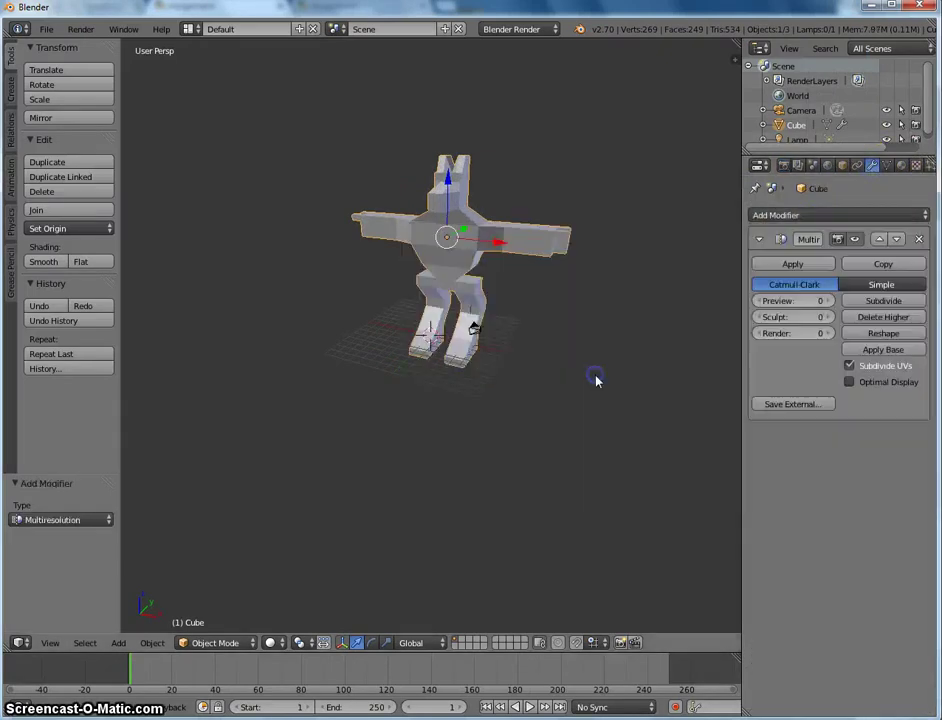
pyautogui.click(889, 303)
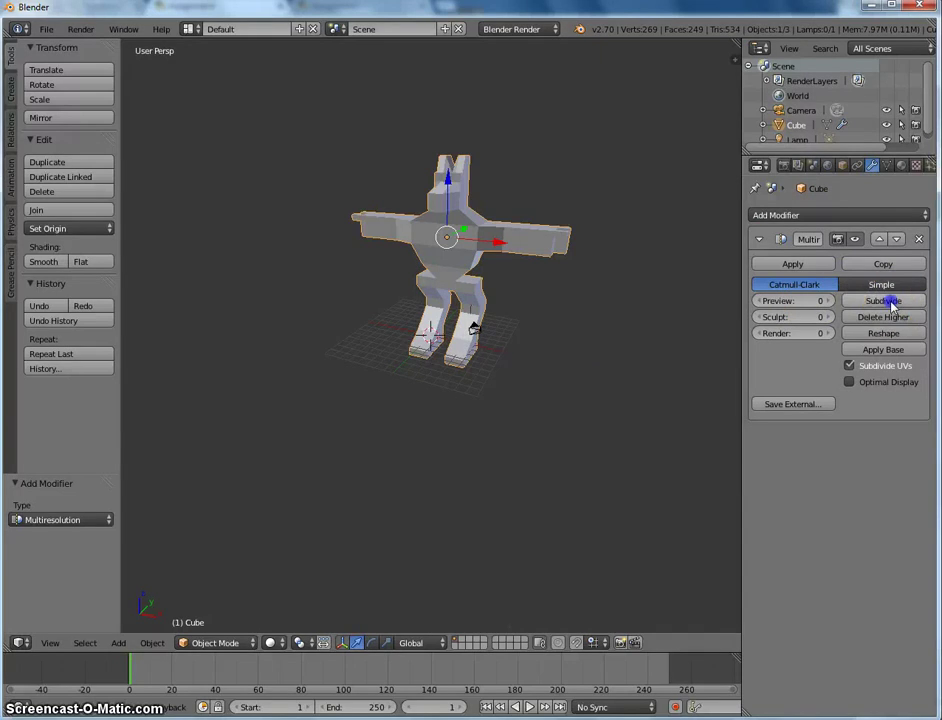
pyautogui.click(889, 303)
pyautogui.click(890, 304)
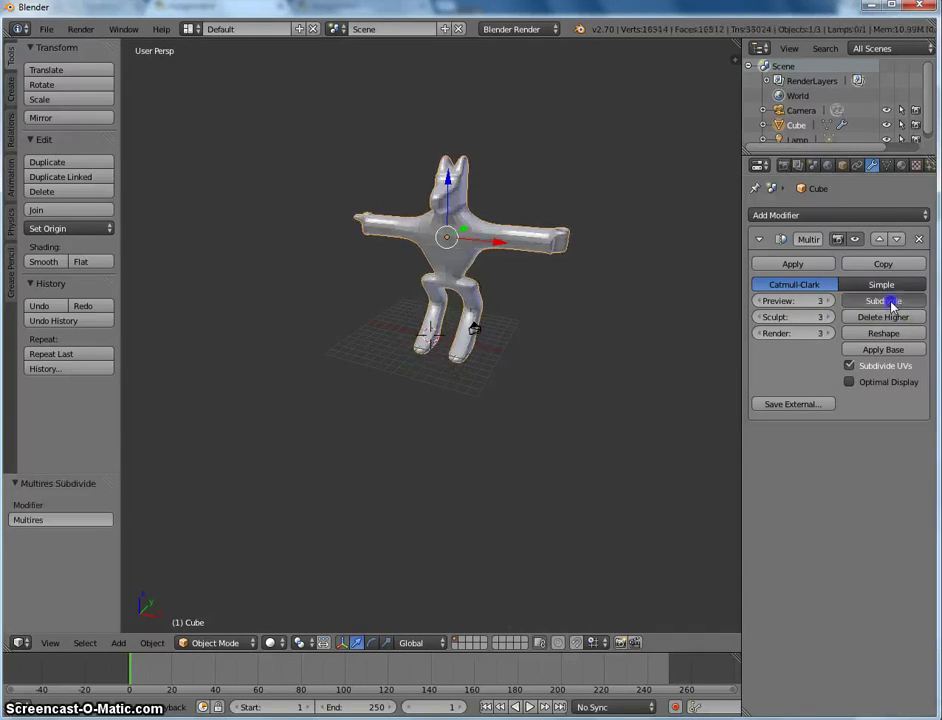
pyautogui.click(890, 303)
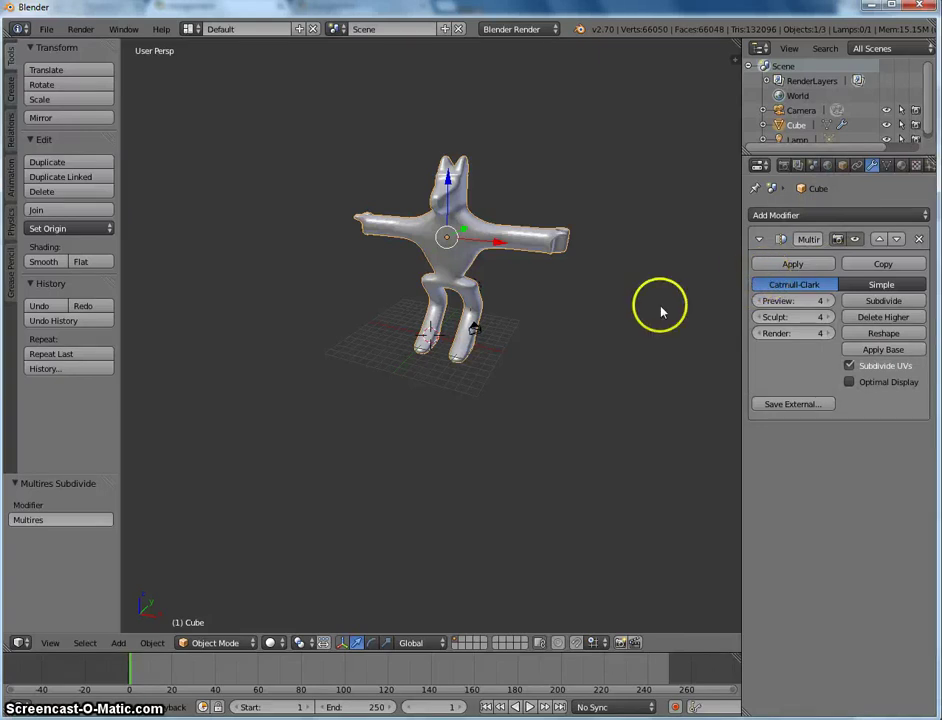
# - Apply the Multiresolution modifier, leaving a smooth 66,050-vertex mesh
pyautogui.moveTo(474, 329); pyautogui.dragTo(505, 315, button='middle')
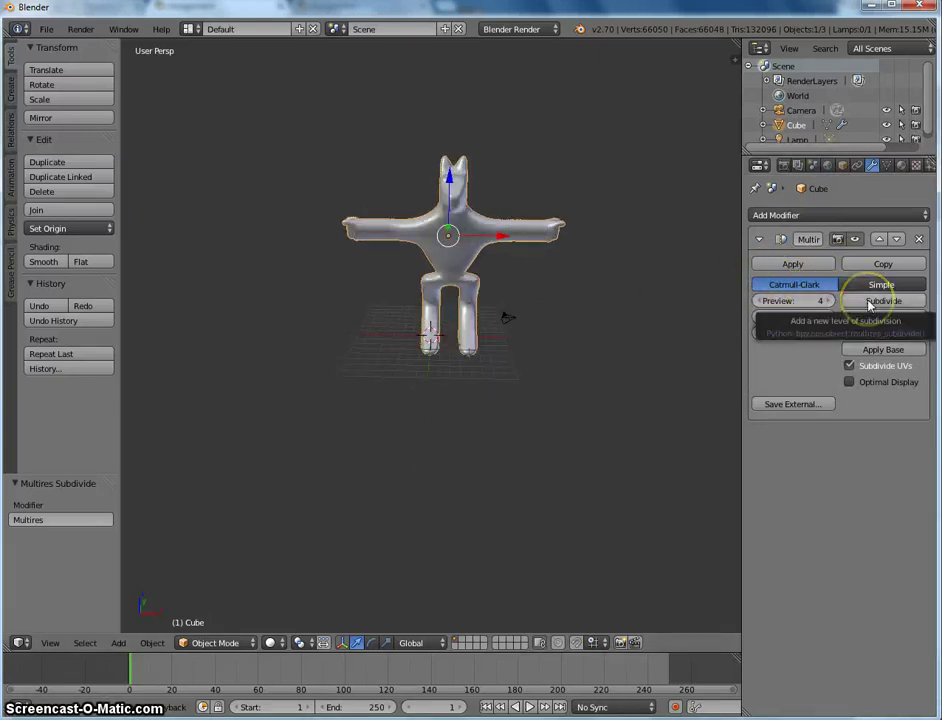
pyautogui.click(800, 263)
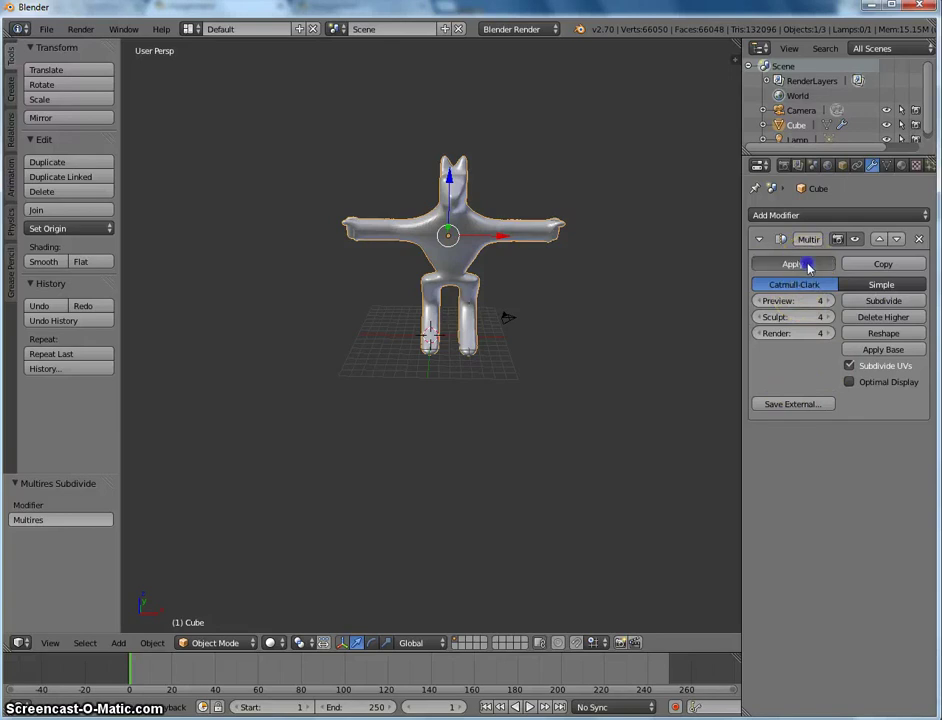
pyautogui.moveTo(558, 394); pyautogui.dragTo(509, 372, button='middle')
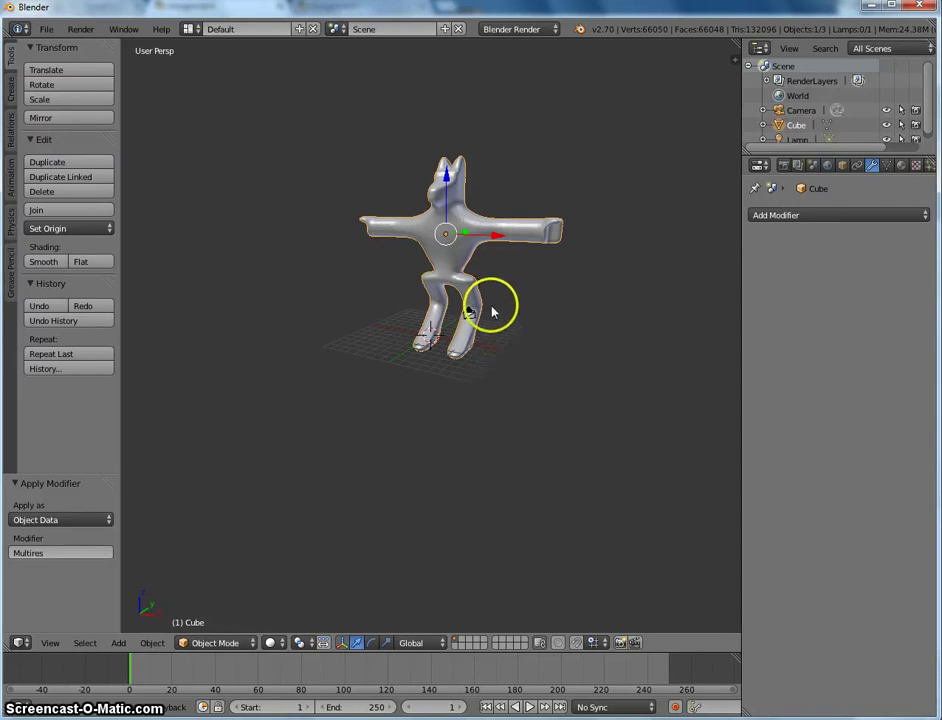
pyautogui.scroll(5, 511, 212)
pyautogui.scroll(-5, 528, 271)
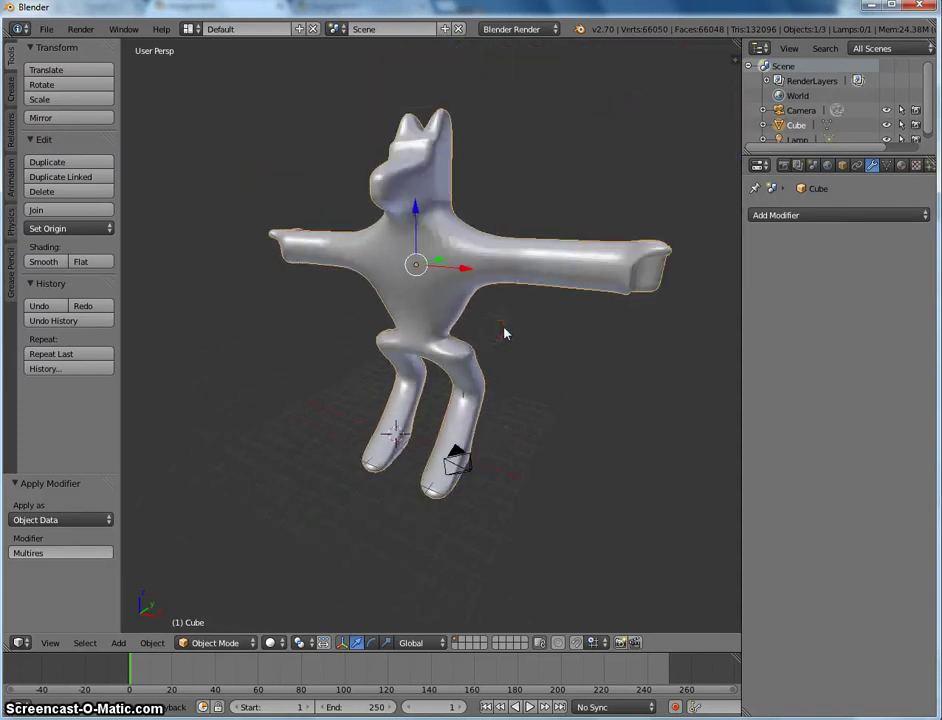
# - Turn on Only Render in the viewport display settings and hide both the N and T panels
pyautogui.press('n')
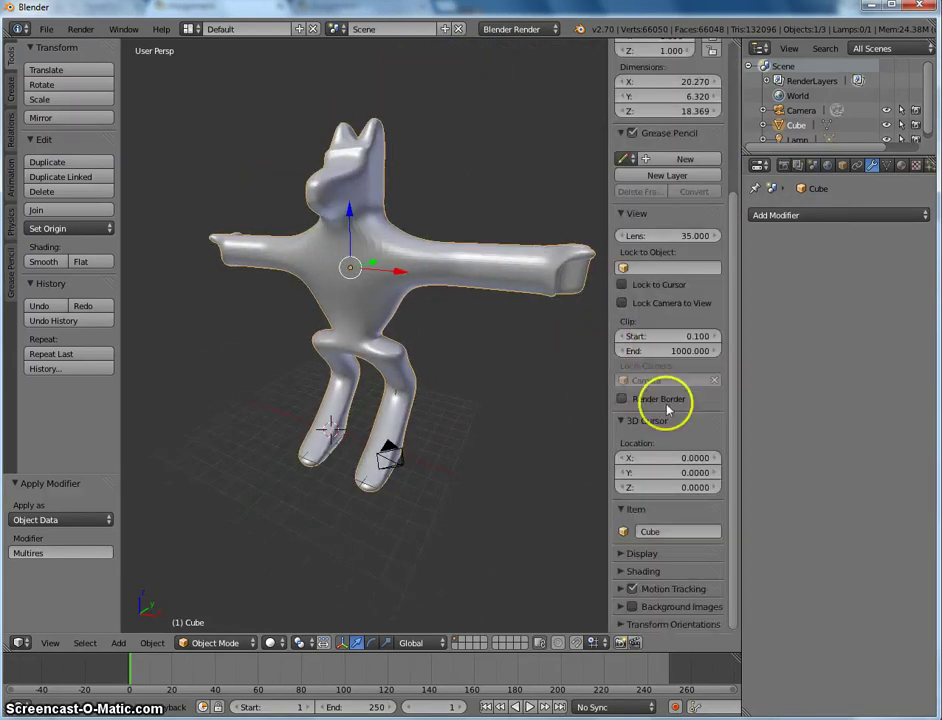
pyautogui.click(640, 554)
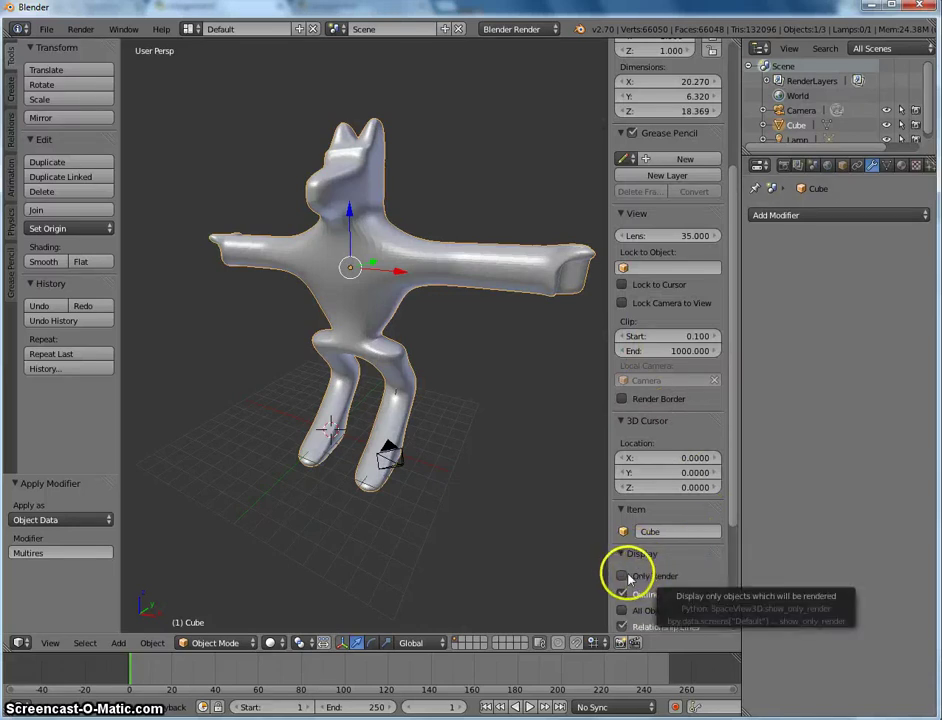
pyautogui.click(623, 576)
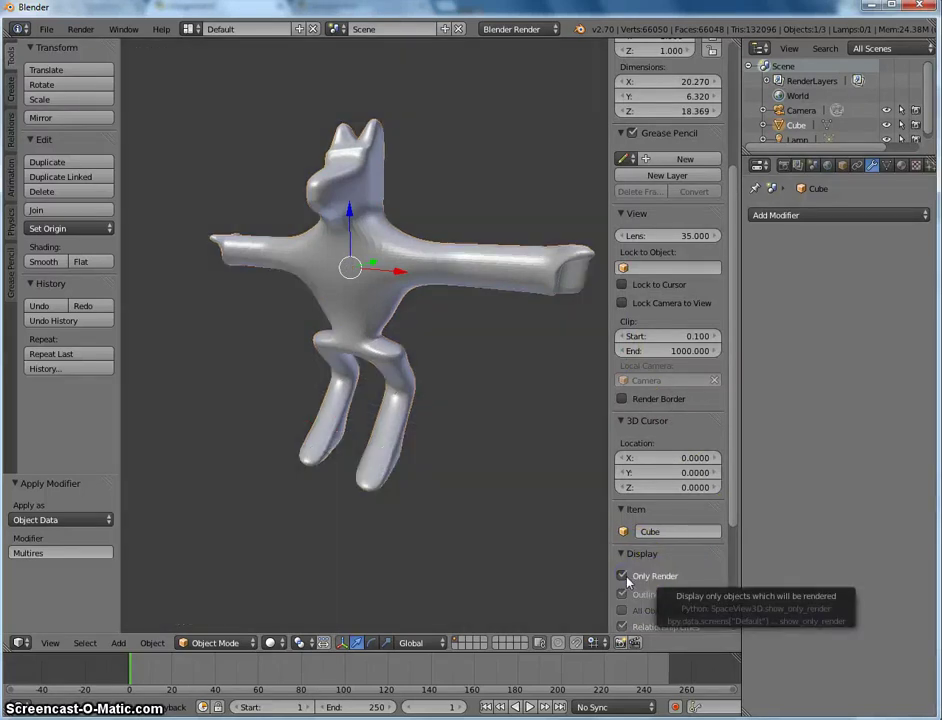
pyautogui.click(623, 576)
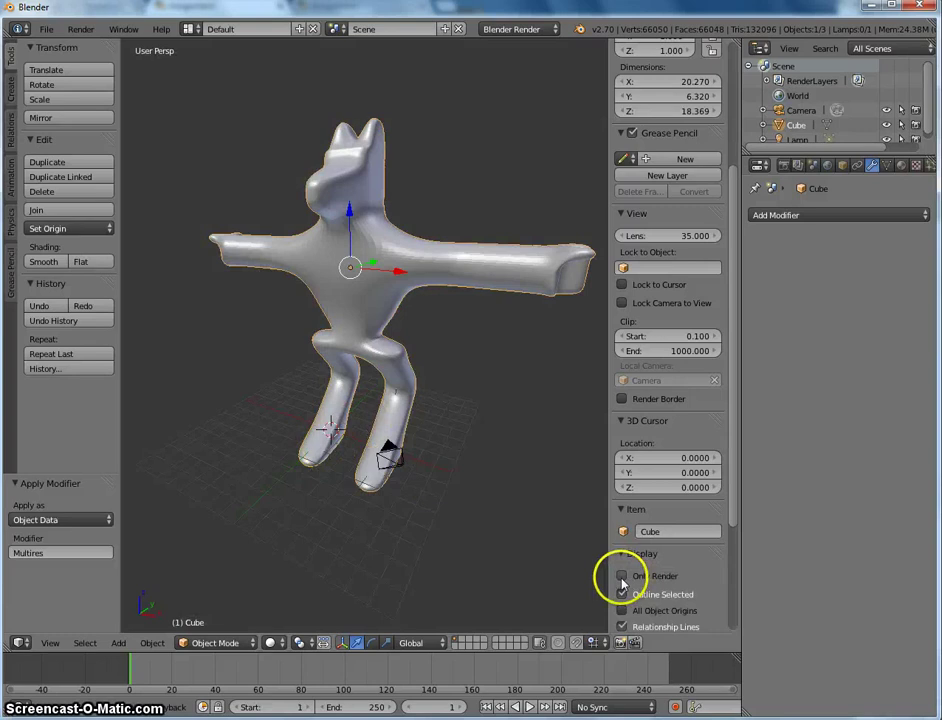
pyautogui.click(623, 576)
pyautogui.press('n')
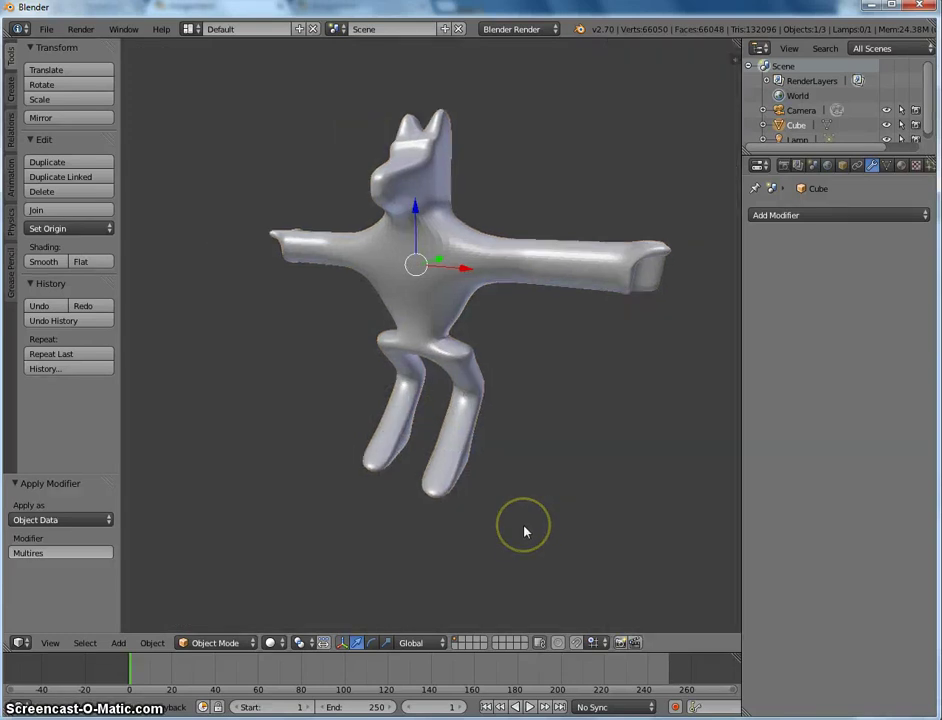
pyautogui.press('t')
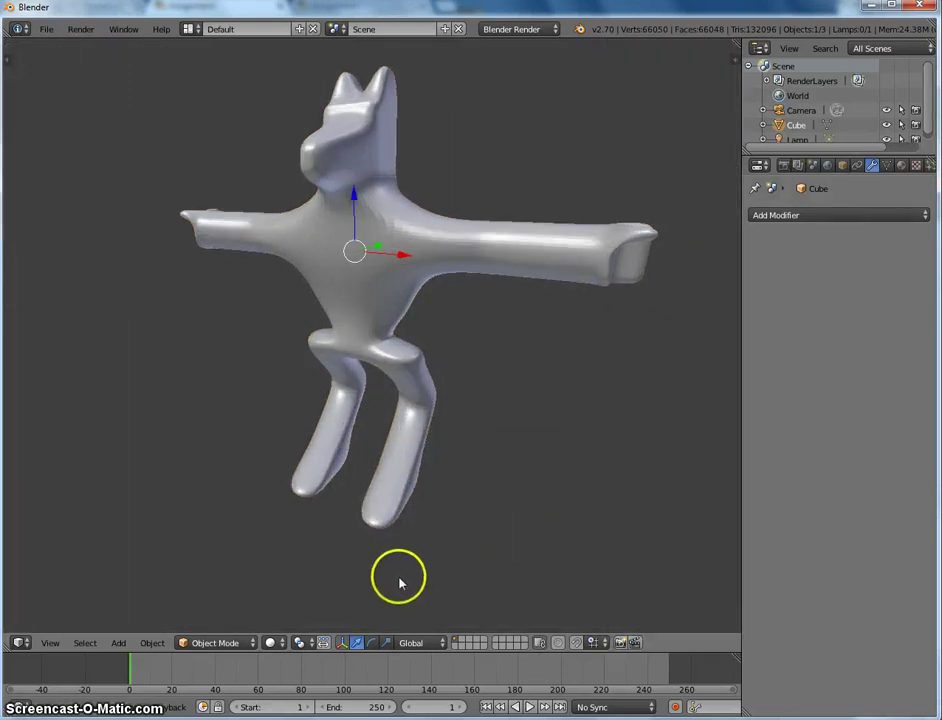
# - Switch briefly to another window and then back to Blender
pyautogui.hotkey('alt', 'Tab')
pyautogui.click(336, 365)
pyautogui.hotkey('alt', 'Tab')
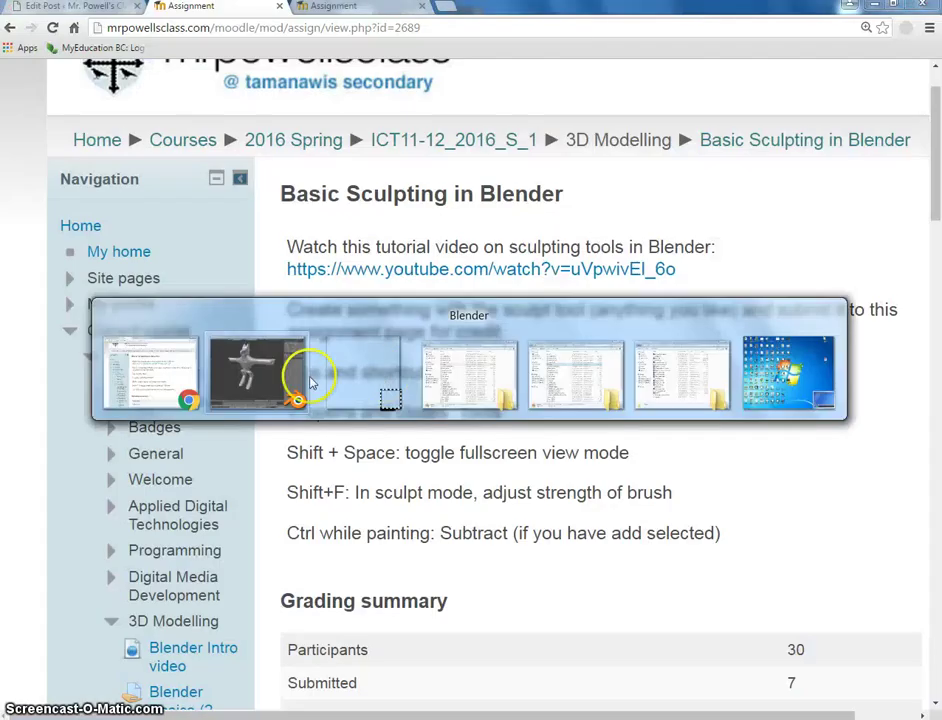
pyautogui.click(315, 372)
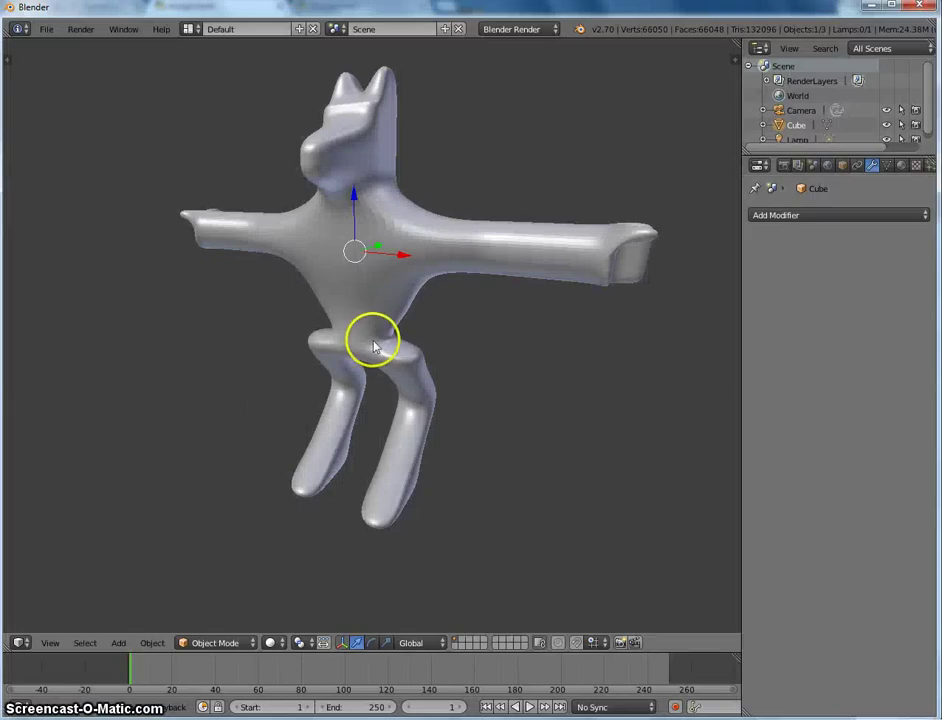
# - Maximize the 3D view, enter Sculpt Mode, and flatten the chest with an Area Plane stroke
pyautogui.hotkey('ctrl', 'Up')
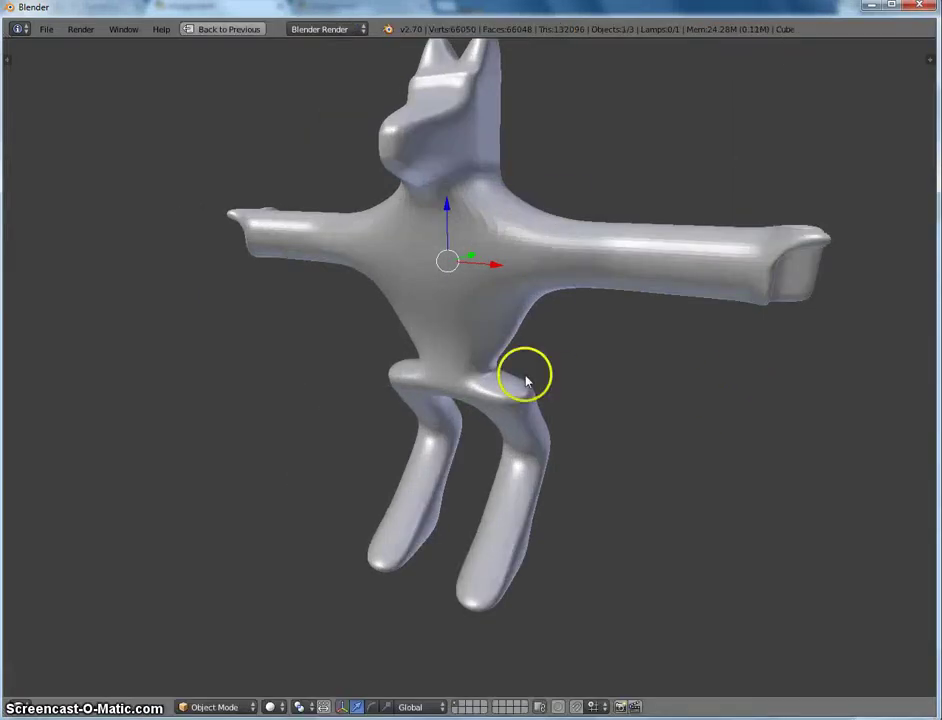
pyautogui.press('t')
pyautogui.press('t')
pyautogui.press('t')
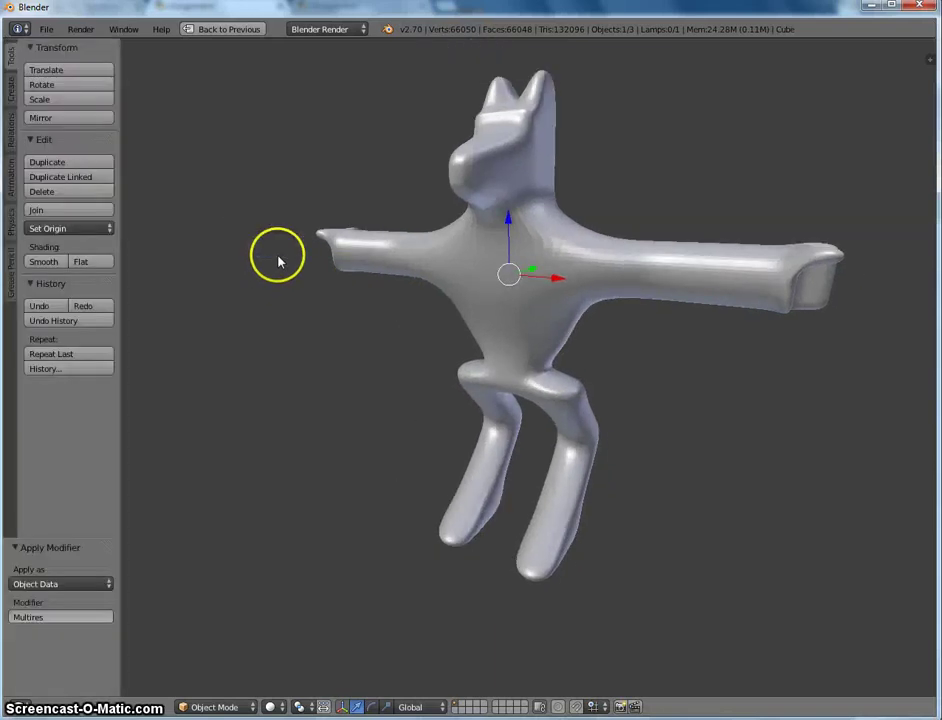
pyautogui.click(196, 707)
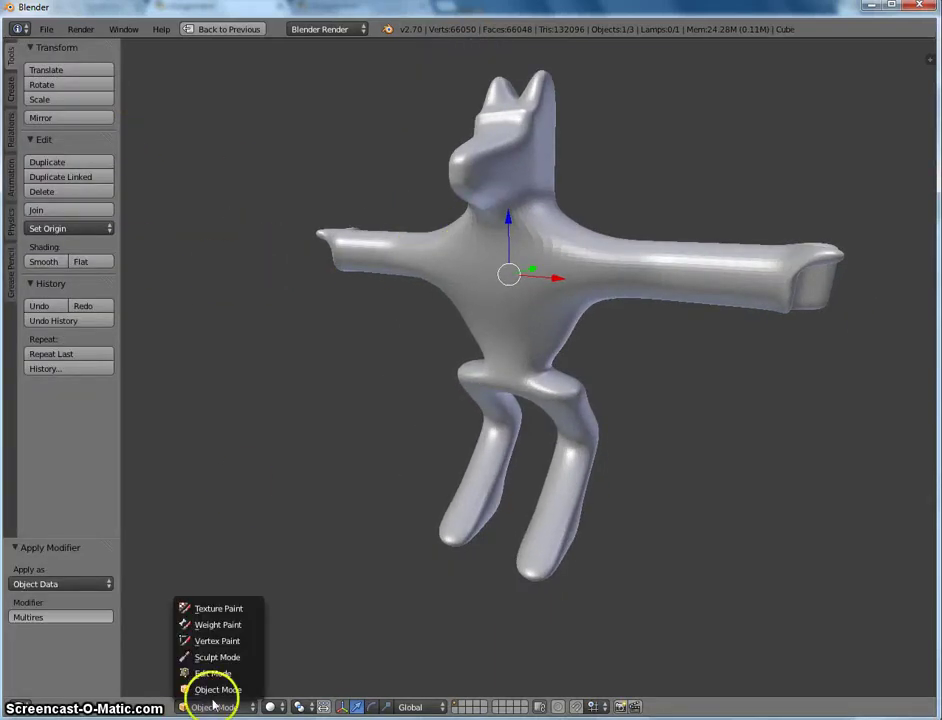
pyautogui.click(200, 658)
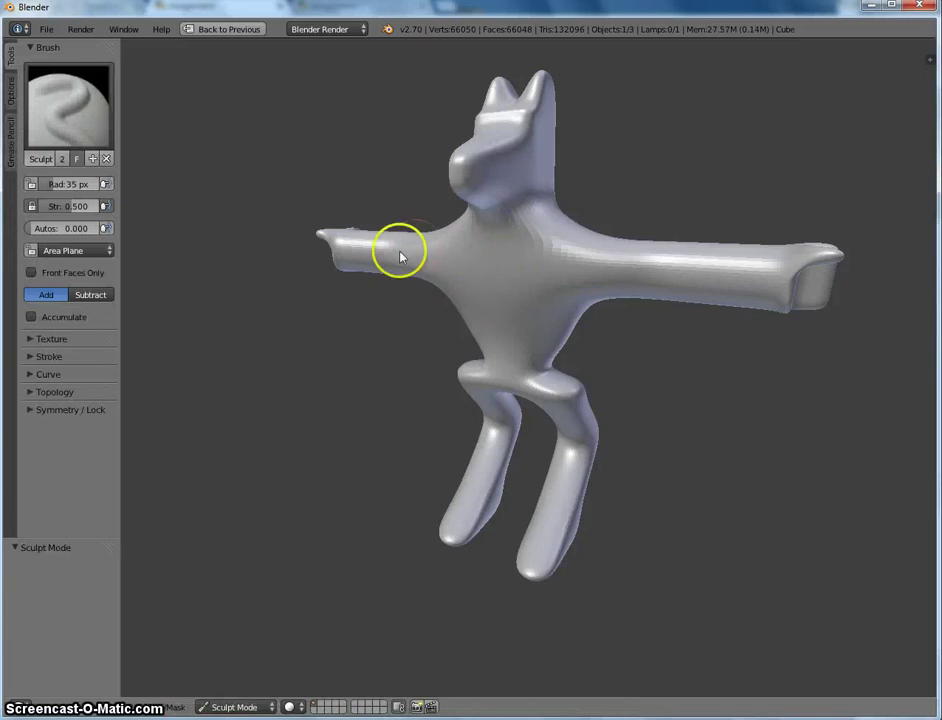
pyautogui.moveTo(315, 254)
pyautogui.mouseDown(button='middle')
pyautogui.moveTo(538, 263)
pyautogui.moveTo(347, 226)
pyautogui.moveTo(346, 251)
pyautogui.mouseUp(button='middle')
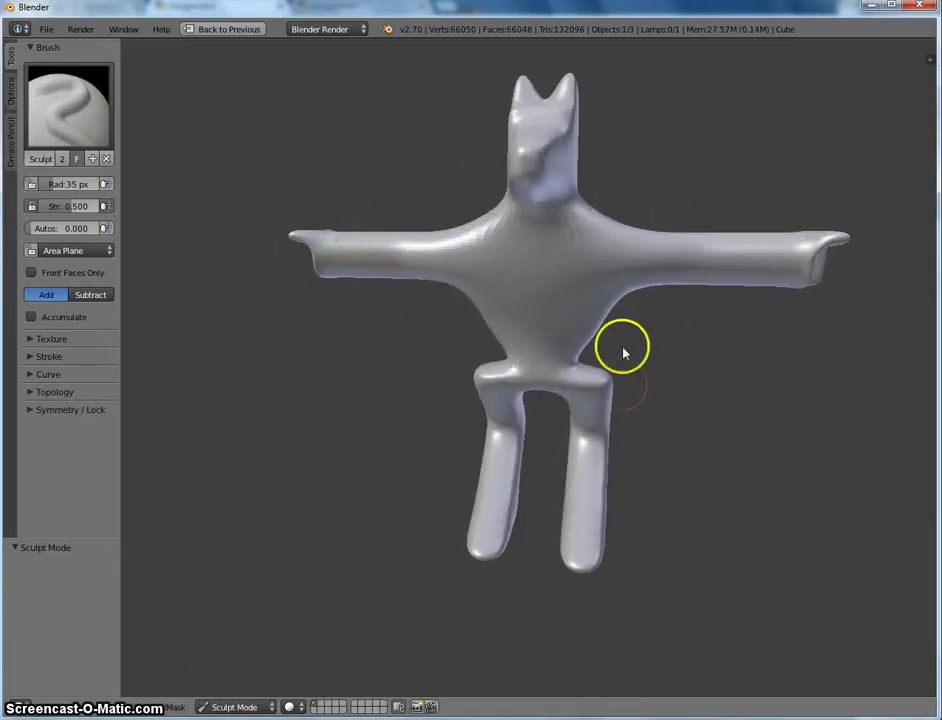
pyautogui.moveTo(577, 292); pyautogui.dragTo(538, 267)
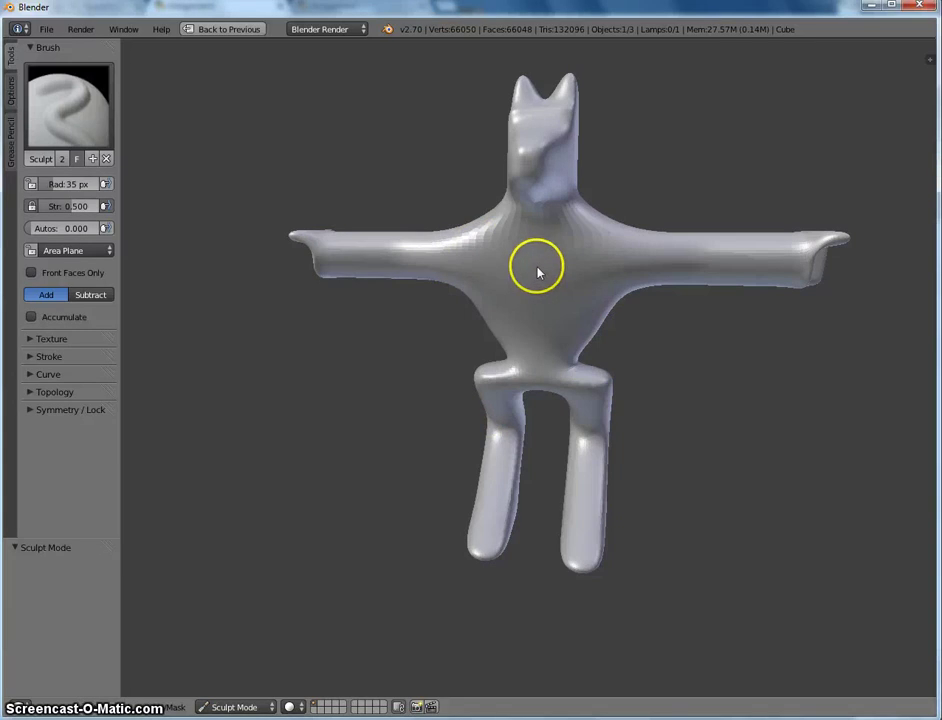
# - Enable Mirror X symmetry, test strokes on the chest and shoulder, then undo them
pyautogui.click(28, 412)
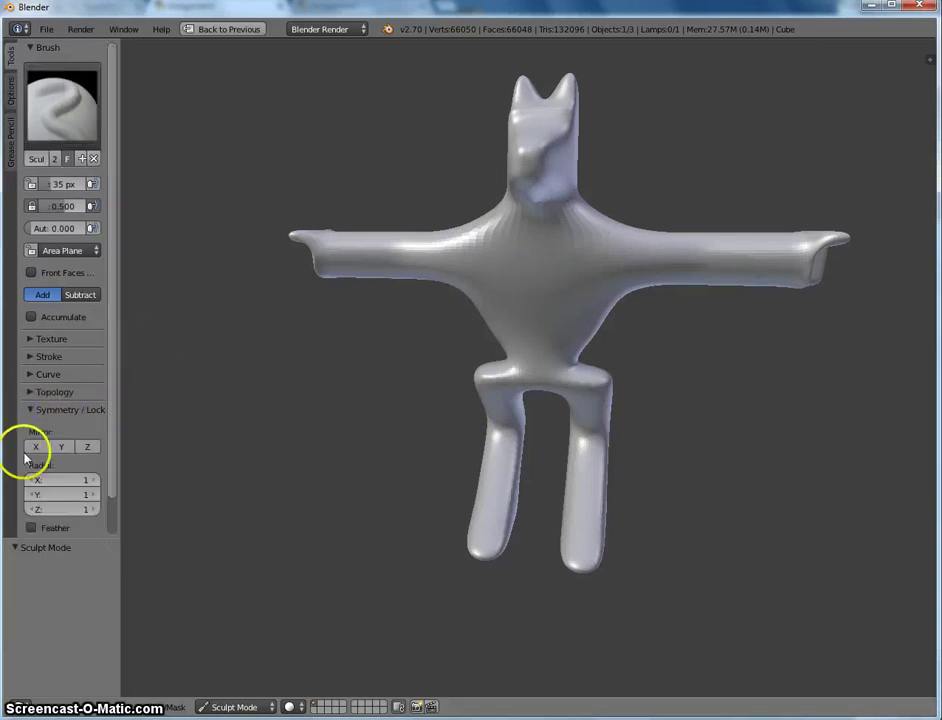
pyautogui.click(35, 447)
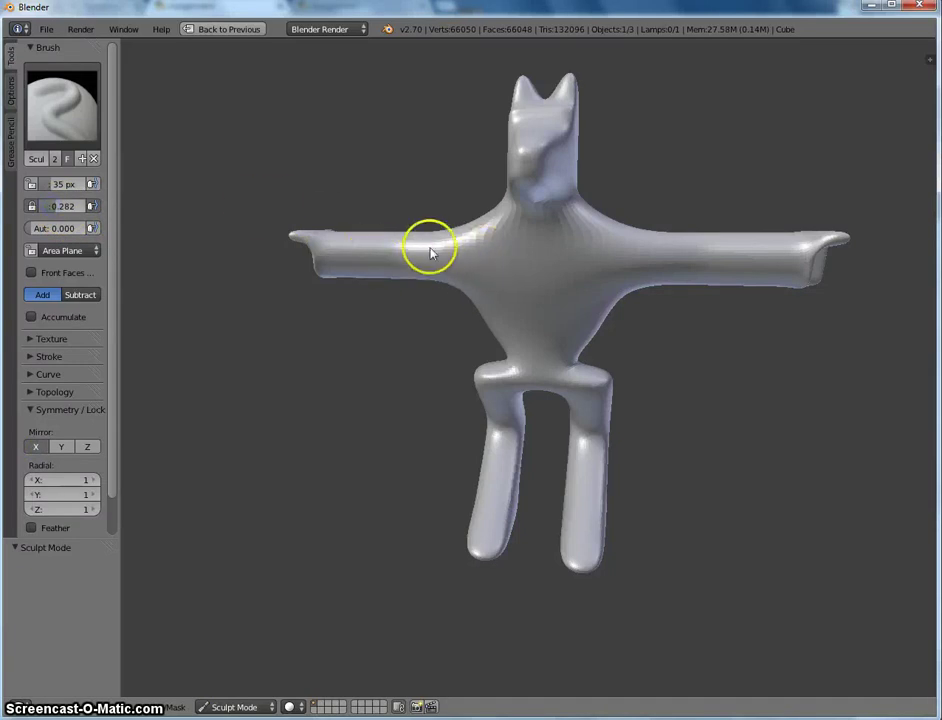
pyautogui.moveTo(430, 253)
pyautogui.mouseDown()
pyautogui.moveTo(403, 229)
pyautogui.moveTo(412, 236)
pyautogui.moveTo(427, 222)
pyautogui.moveTo(462, 244)
pyautogui.moveTo(485, 242)
pyautogui.moveTo(456, 237)
pyautogui.moveTo(471, 243)
pyautogui.moveTo(480, 224)
pyautogui.moveTo(487, 234)
pyautogui.moveTo(482, 255)
pyautogui.moveTo(441, 242)
pyautogui.mouseUp()
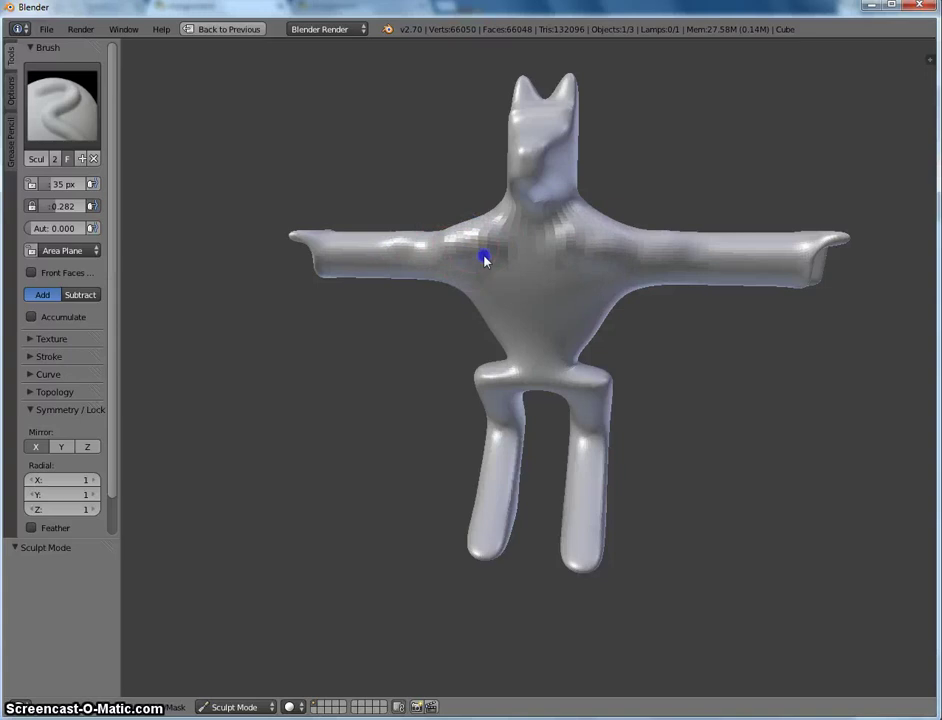
pyautogui.moveTo(520, 293)
pyautogui.mouseDown()
pyautogui.moveTo(488, 279)
pyautogui.moveTo(480, 239)
pyautogui.moveTo(401, 237)
pyautogui.moveTo(460, 234)
pyautogui.moveTo(463, 246)
pyautogui.moveTo(430, 252)
pyautogui.moveTo(487, 240)
pyautogui.mouseUp()
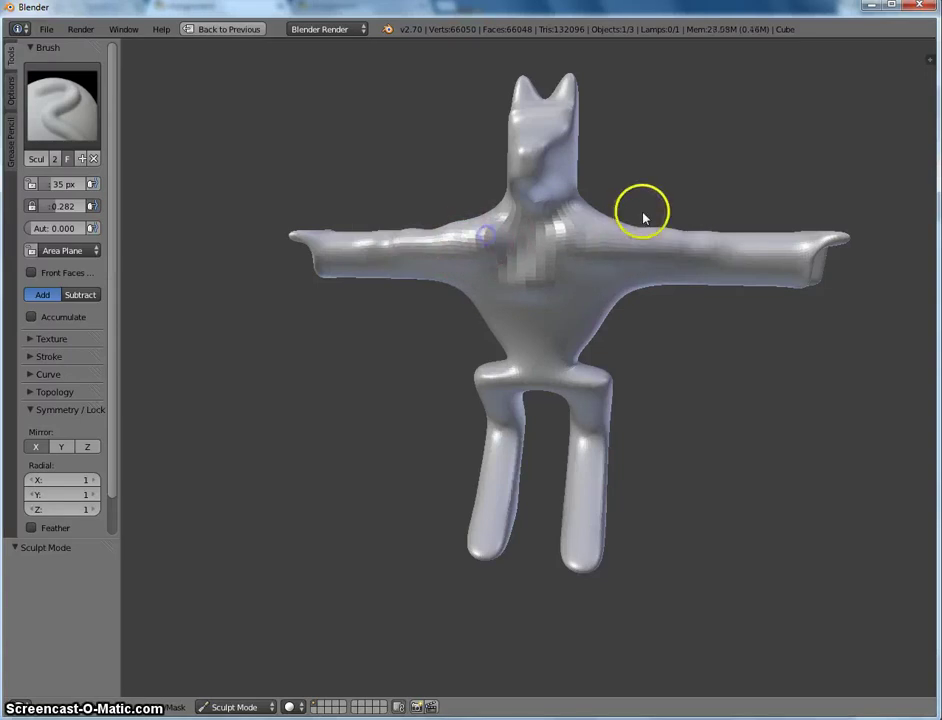
pyautogui.hotkey('ctrl', 'z')
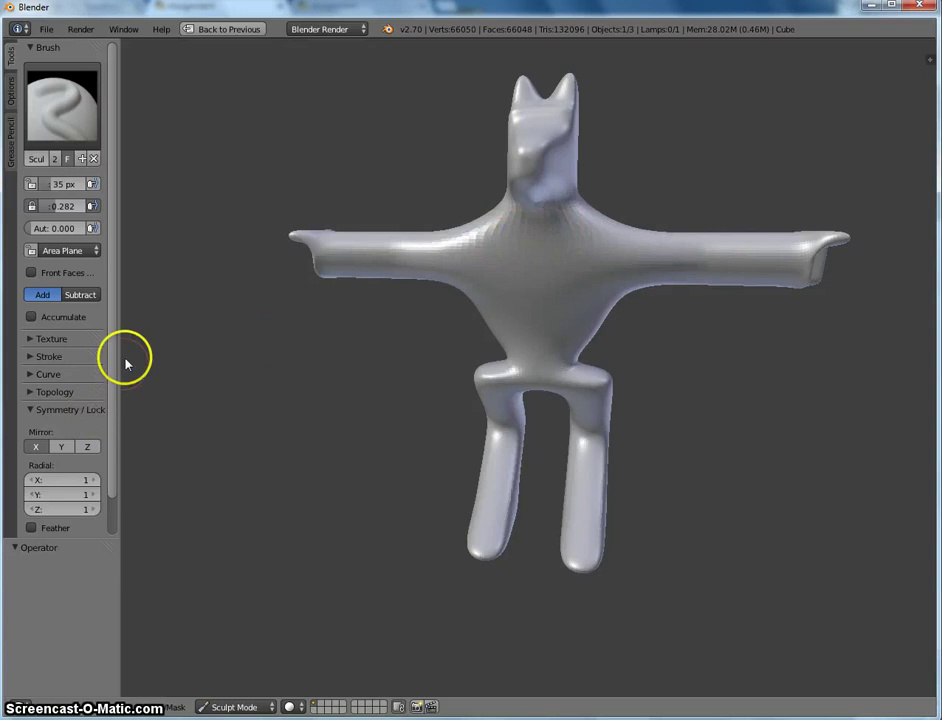
# - Switch to Object Mode and apply Smooth shading to the alien model
pyautogui.click(243, 708)
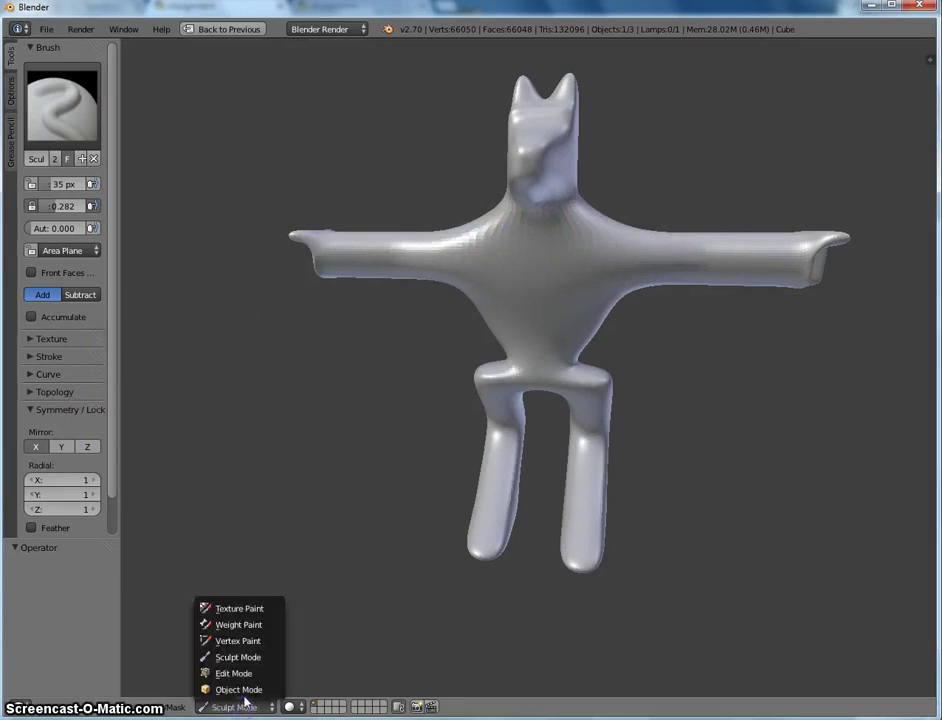
pyautogui.click(240, 690)
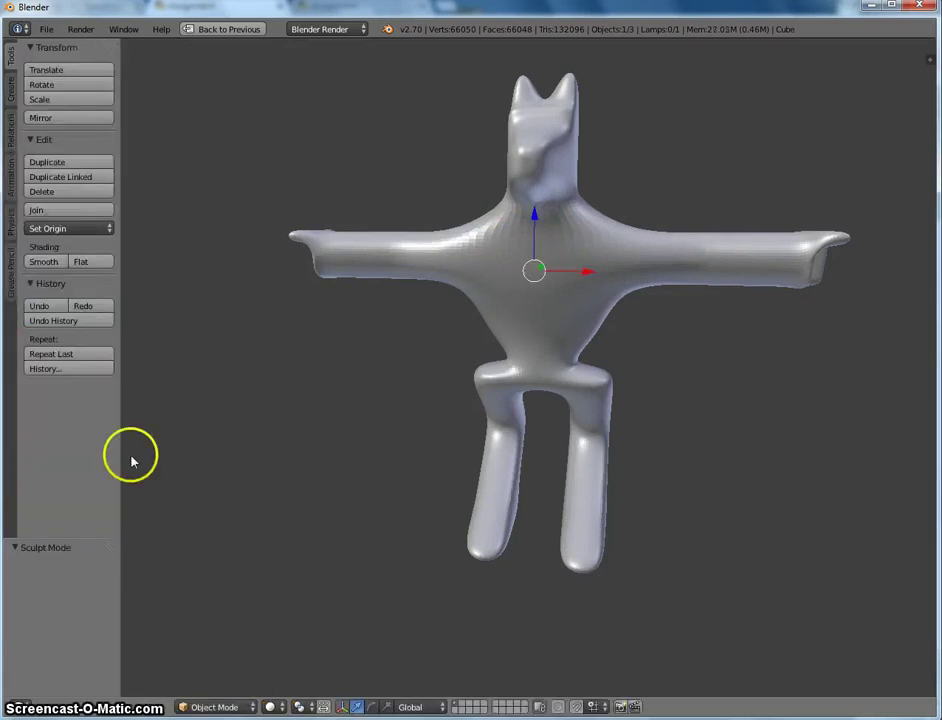
pyautogui.click(43, 262)
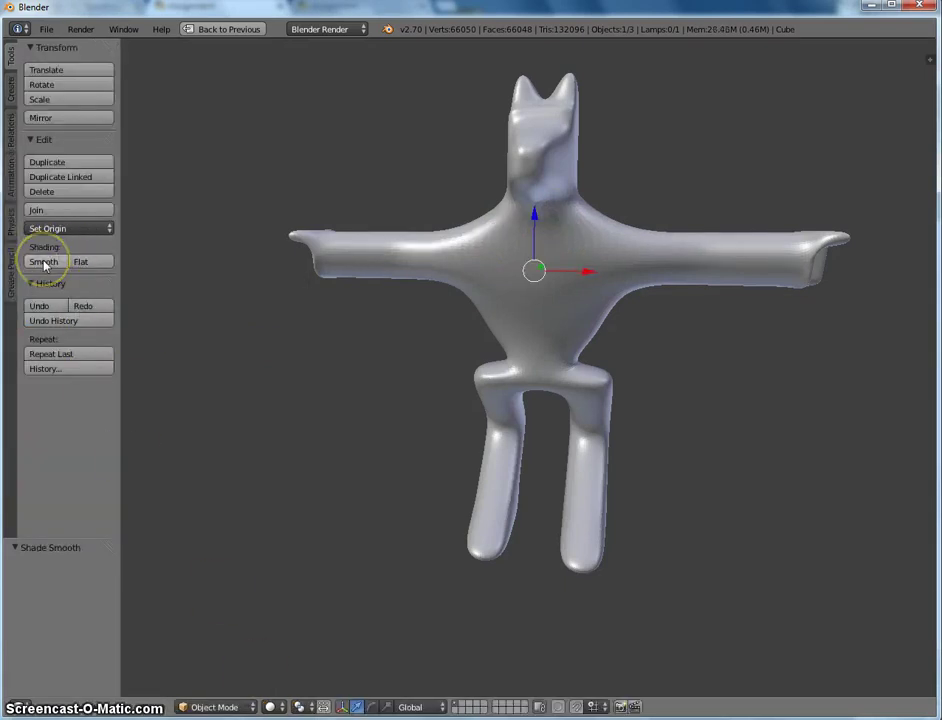
pyautogui.click(246, 707)
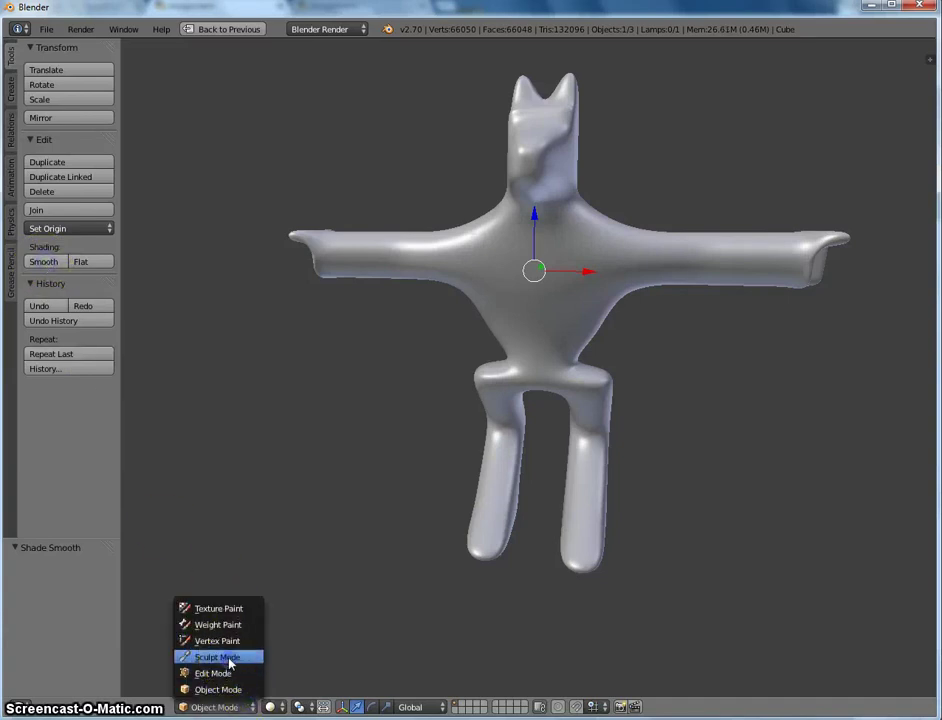
# - Return to Sculpt Mode and sculpt a dab and a stroke across the chest
pyautogui.click(228, 657)
pyautogui.moveTo(330, 238)
pyautogui.mouseDown(button='middle')
pyautogui.moveTo(643, 246)
pyautogui.moveTo(267, 234)
pyautogui.moveTo(315, 256)
pyautogui.moveTo(404, 255)
pyautogui.mouseUp(button='middle')
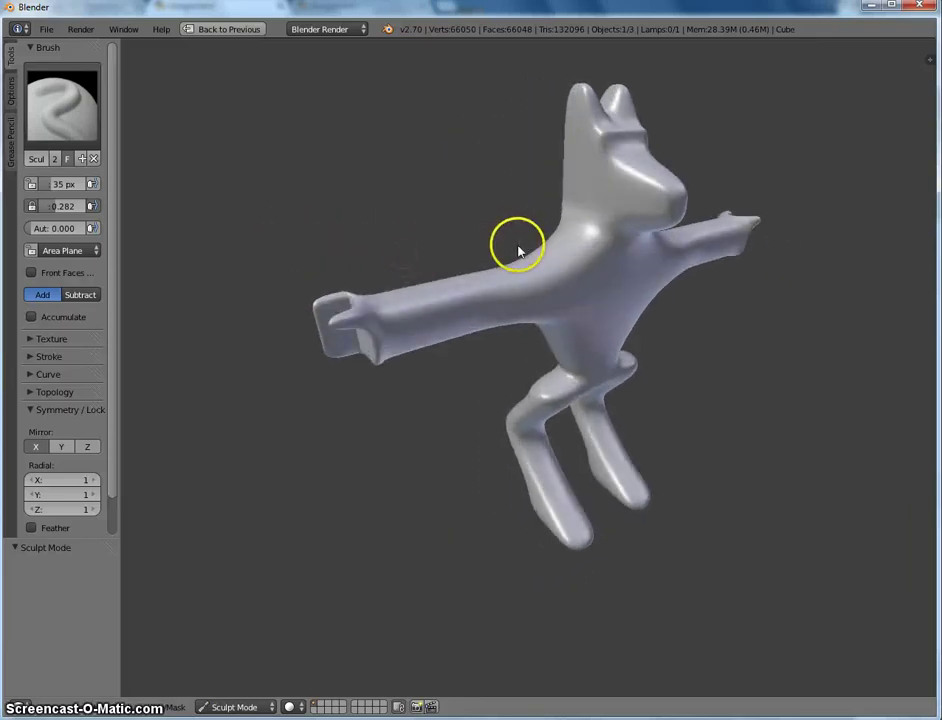
pyautogui.moveTo(519, 246); pyautogui.dragTo(385, 244, button='middle')
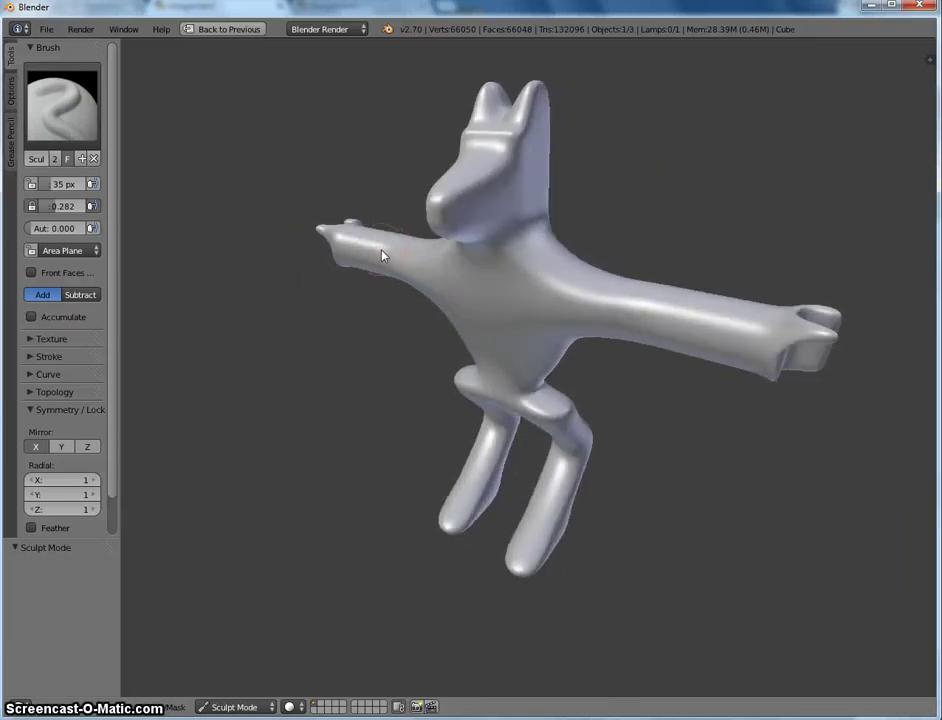
pyautogui.moveTo(322, 295)
pyautogui.mouseDown(button='middle')
pyautogui.moveTo(467, 259)
pyautogui.moveTo(522, 260)
pyautogui.mouseUp(button='middle')
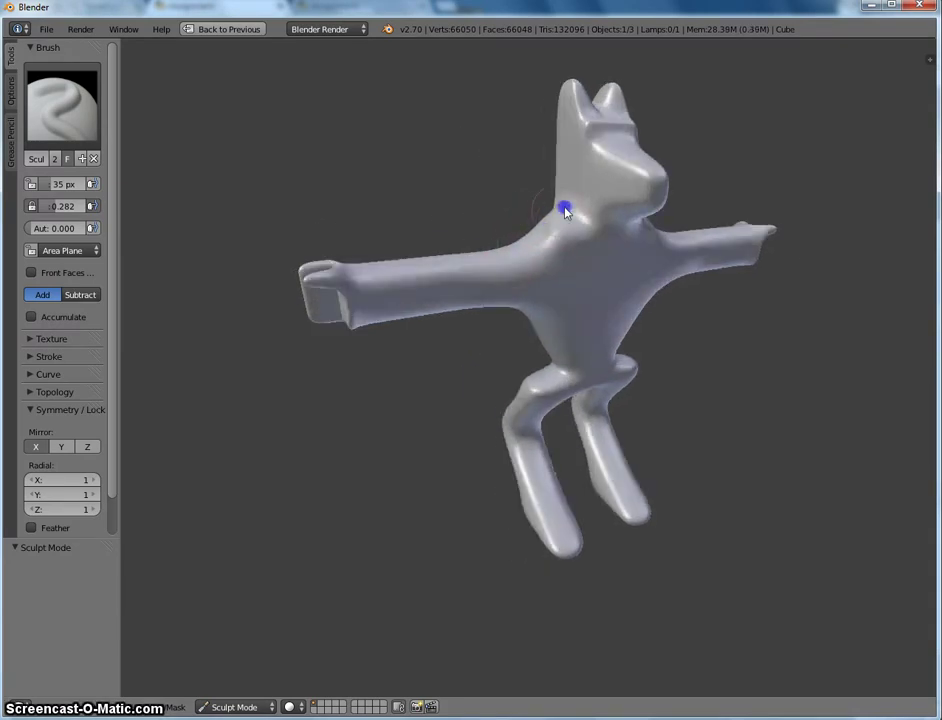
pyautogui.moveTo(513, 238); pyautogui.dragTo(503, 280, button='middle')
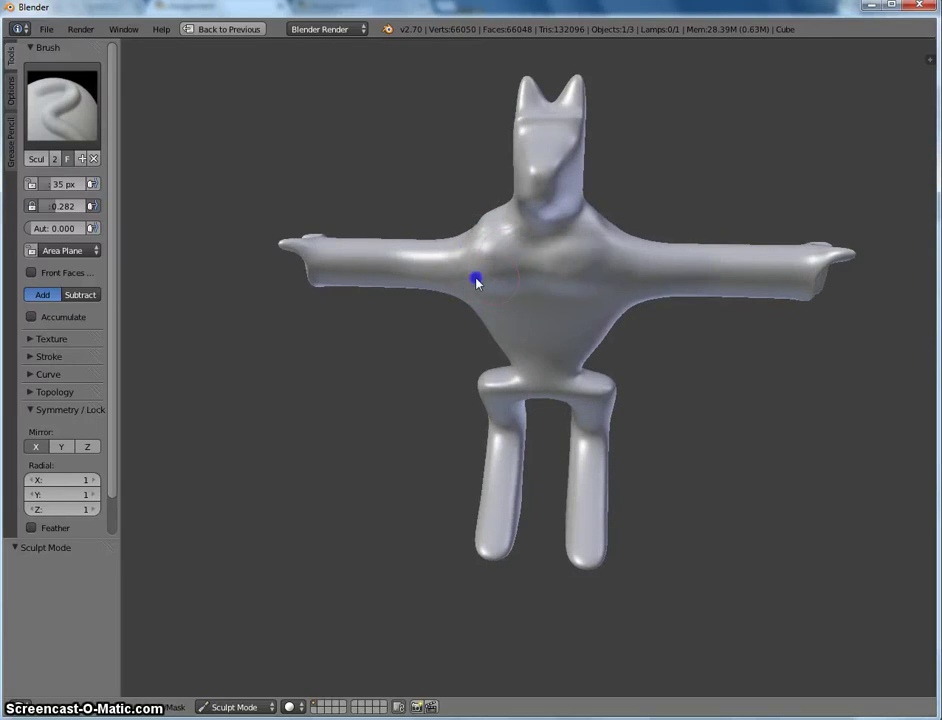
pyautogui.click(585, 244)
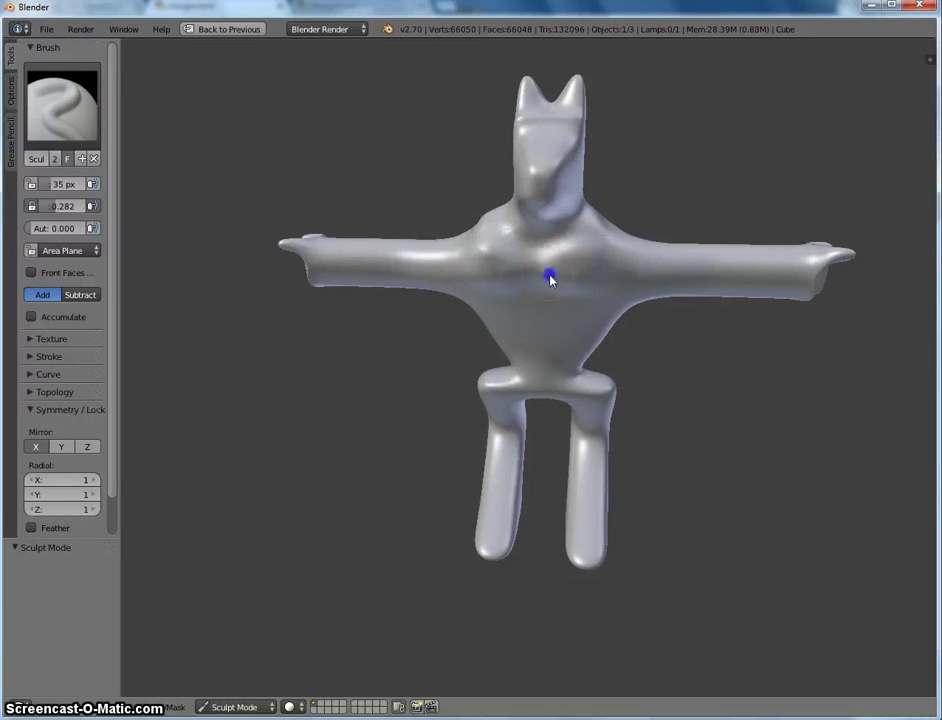
pyautogui.click(540, 307)
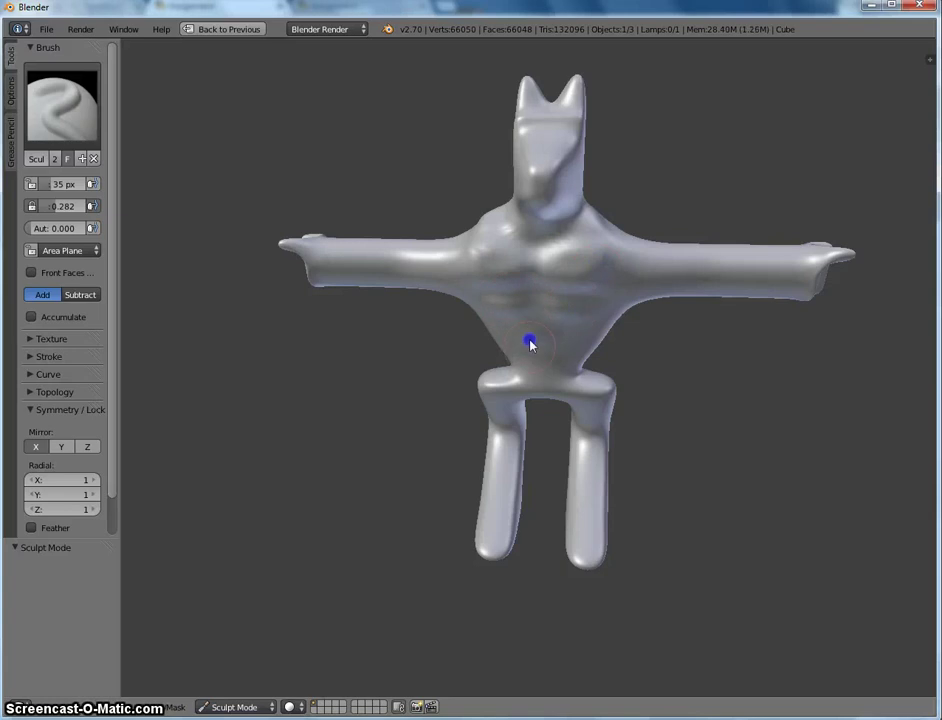
pyautogui.moveTo(577, 320); pyautogui.dragTo(613, 312)
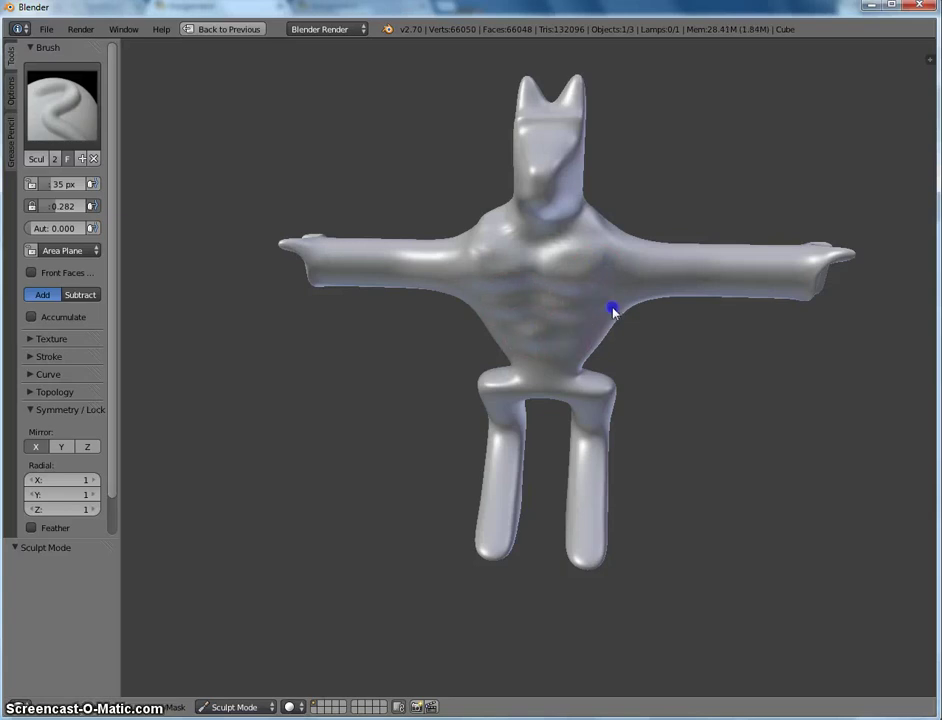
# - Sculpt along the left arm, bulge out the chest, and reshape it toward the right shoulder
pyautogui.moveTo(591, 262)
pyautogui.mouseDown(button='middle')
pyautogui.moveTo(564, 332)
pyautogui.moveTo(631, 336)
pyautogui.moveTo(585, 248)
pyautogui.moveTo(513, 261)
pyautogui.mouseUp(button='middle')
pyautogui.moveTo(513, 261); pyautogui.dragTo(438, 270)
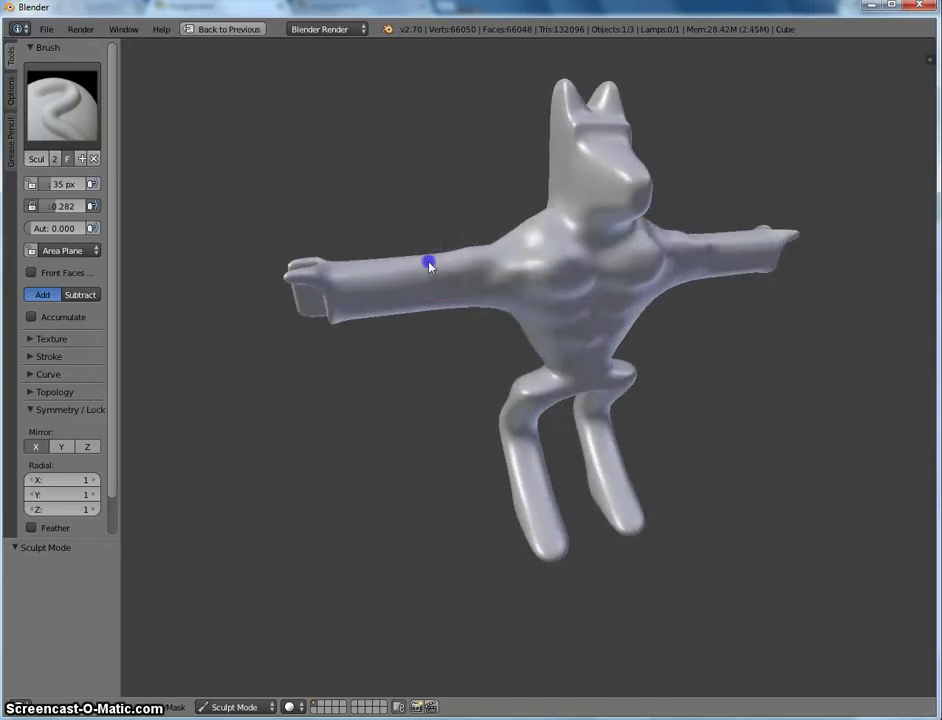
pyautogui.moveTo(428, 265)
pyautogui.mouseDown(button='middle')
pyautogui.moveTo(536, 296)
pyautogui.moveTo(654, 257)
pyautogui.moveTo(589, 217)
pyautogui.moveTo(596, 233)
pyautogui.mouseUp(button='middle')
pyautogui.moveTo(610, 256)
pyautogui.mouseDown()
pyautogui.moveTo(597, 235)
pyautogui.moveTo(608, 273)
pyautogui.moveTo(577, 284)
pyautogui.mouseUp()
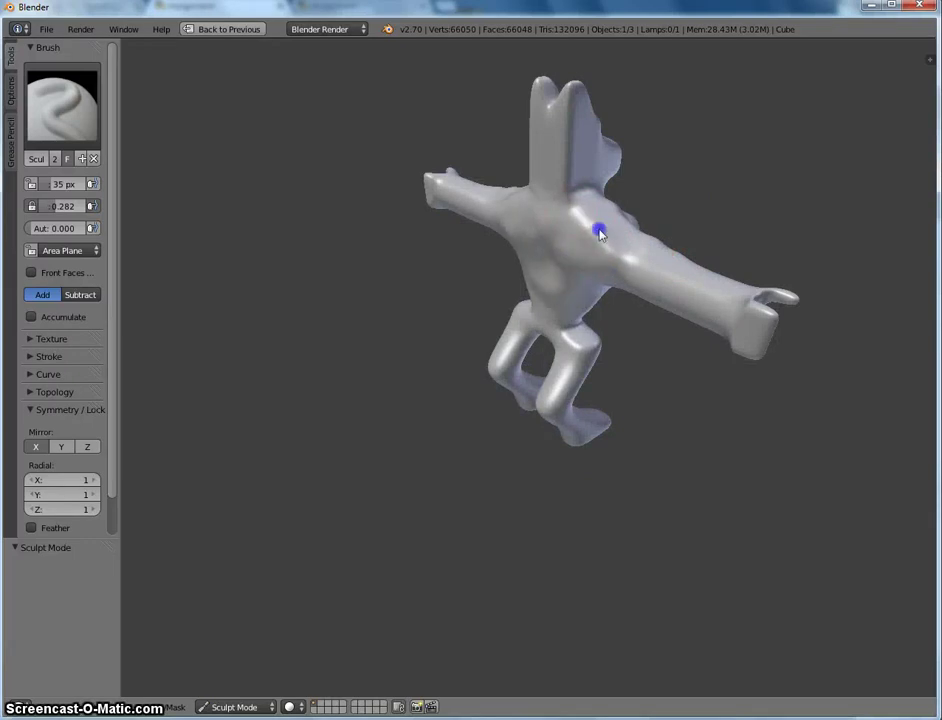
pyautogui.moveTo(598, 232); pyautogui.dragTo(597, 205)
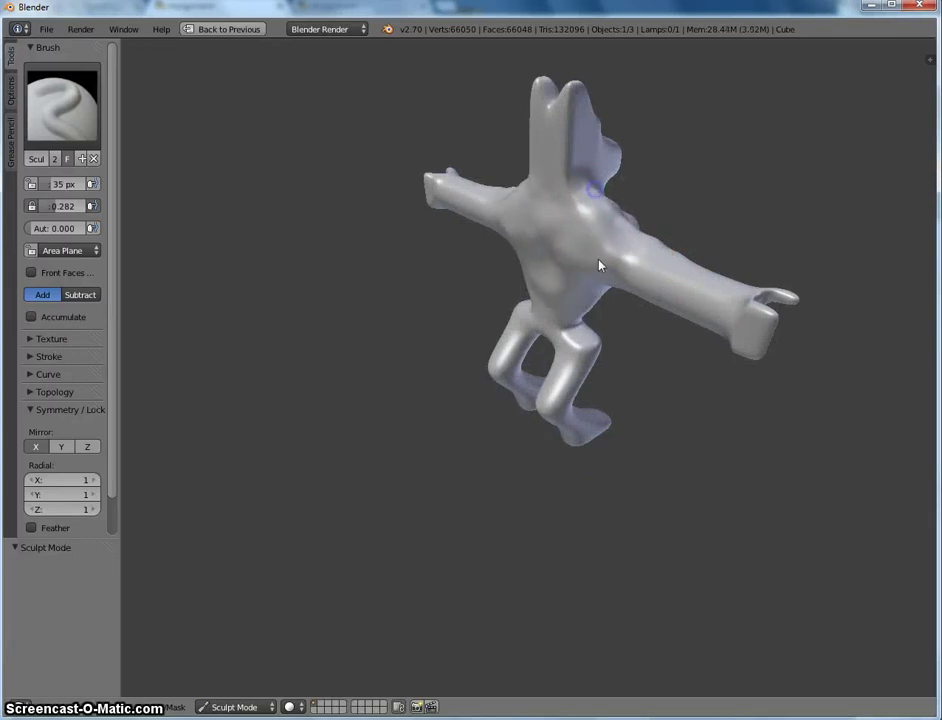
pyautogui.moveTo(599, 265)
pyautogui.mouseDown(button='middle')
pyautogui.moveTo(669, 253)
pyautogui.moveTo(546, 265)
pyautogui.mouseUp(button='middle')
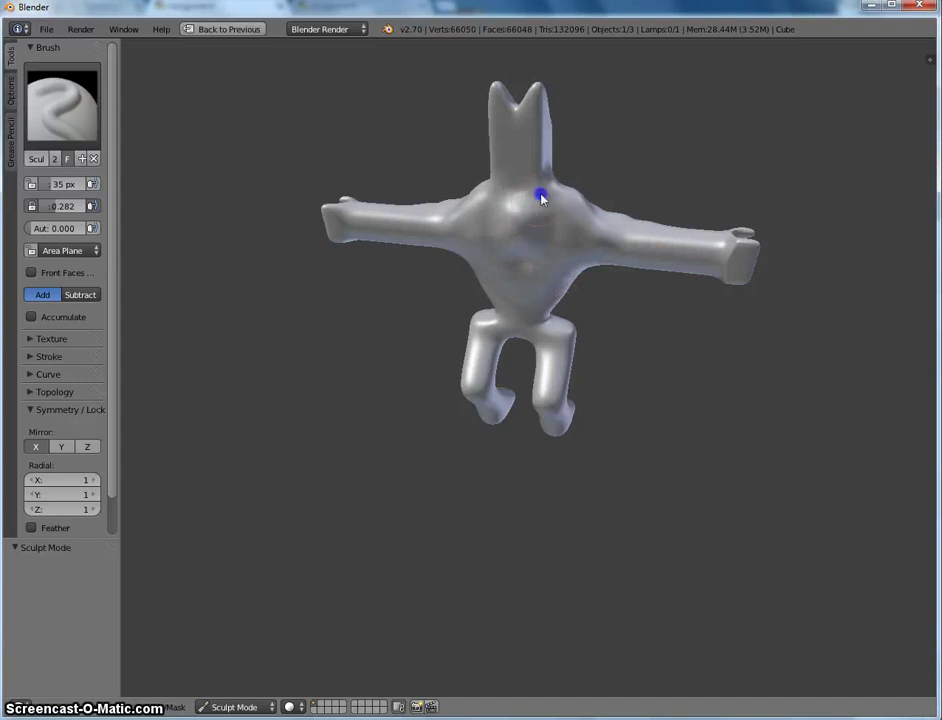
pyautogui.moveTo(559, 217); pyautogui.dragTo(606, 234)
pyautogui.moveTo(663, 291)
pyautogui.mouseDown(button='middle')
pyautogui.moveTo(492, 288)
pyautogui.moveTo(393, 273)
pyautogui.moveTo(332, 233)
pyautogui.moveTo(470, 284)
pyautogui.moveTo(565, 267)
pyautogui.moveTo(524, 257)
pyautogui.mouseUp(button='middle')
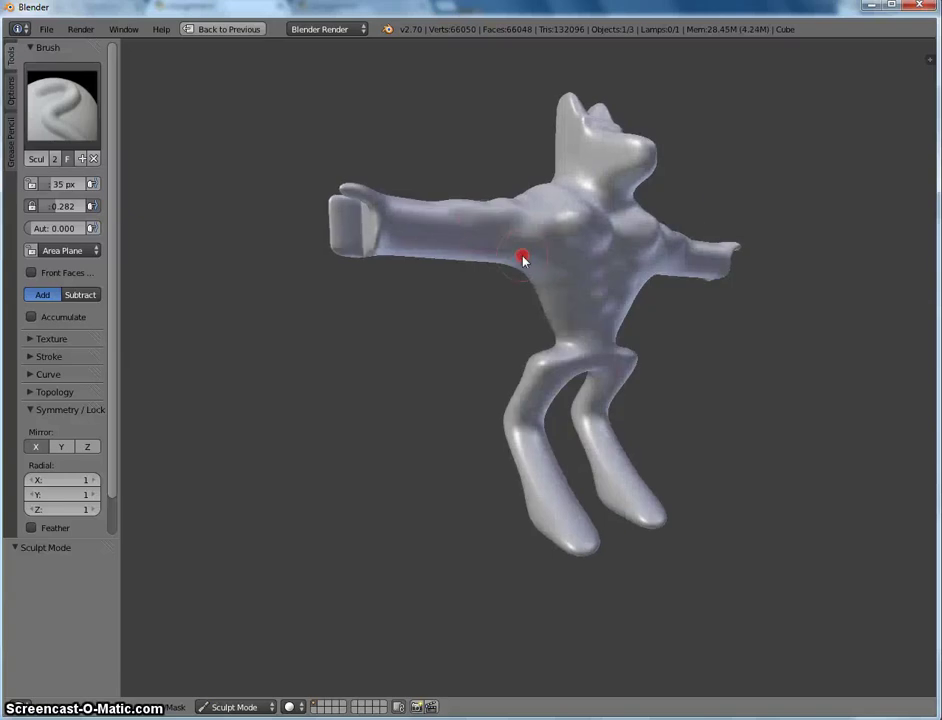
# - Raise a sculpted muscle bump on the figure's right arm
pyautogui.moveTo(475, 203)
pyautogui.mouseDown(button='middle')
pyautogui.moveTo(502, 268)
pyautogui.moveTo(519, 266)
pyautogui.mouseUp(button='middle')
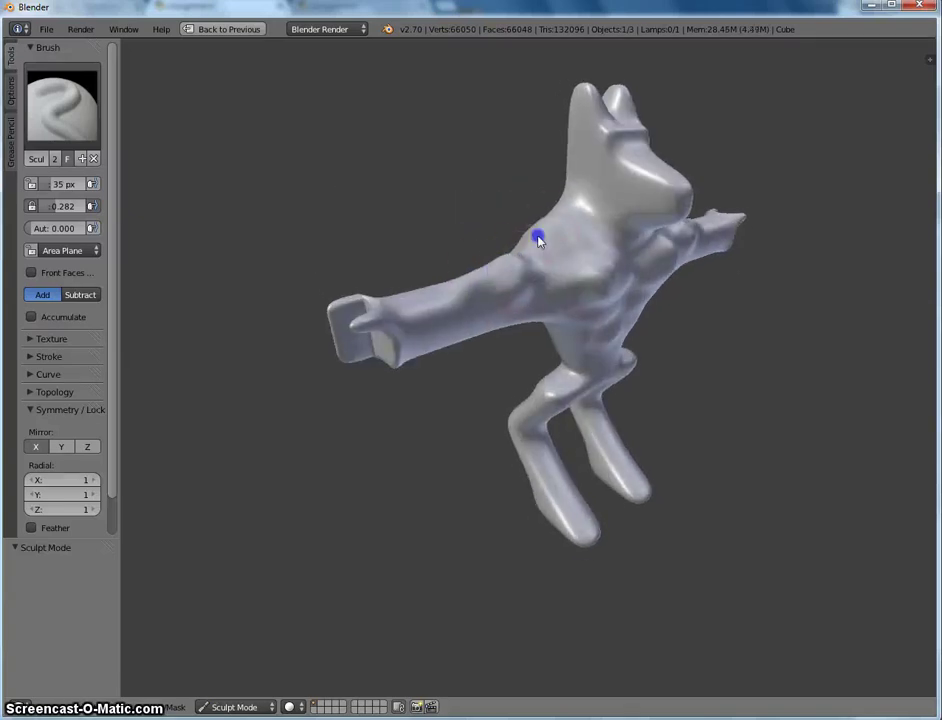
pyautogui.moveTo(561, 214); pyautogui.dragTo(515, 235, button='middle')
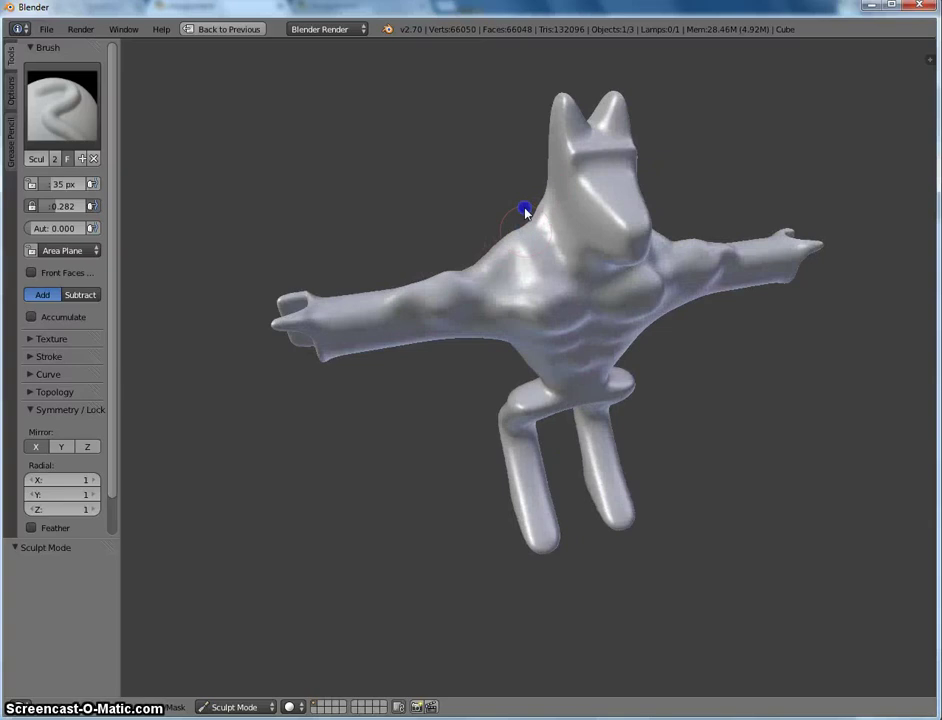
pyautogui.moveTo(601, 256)
pyautogui.mouseDown(button='middle')
pyautogui.moveTo(526, 227)
pyautogui.moveTo(573, 188)
pyautogui.mouseUp(button='middle')
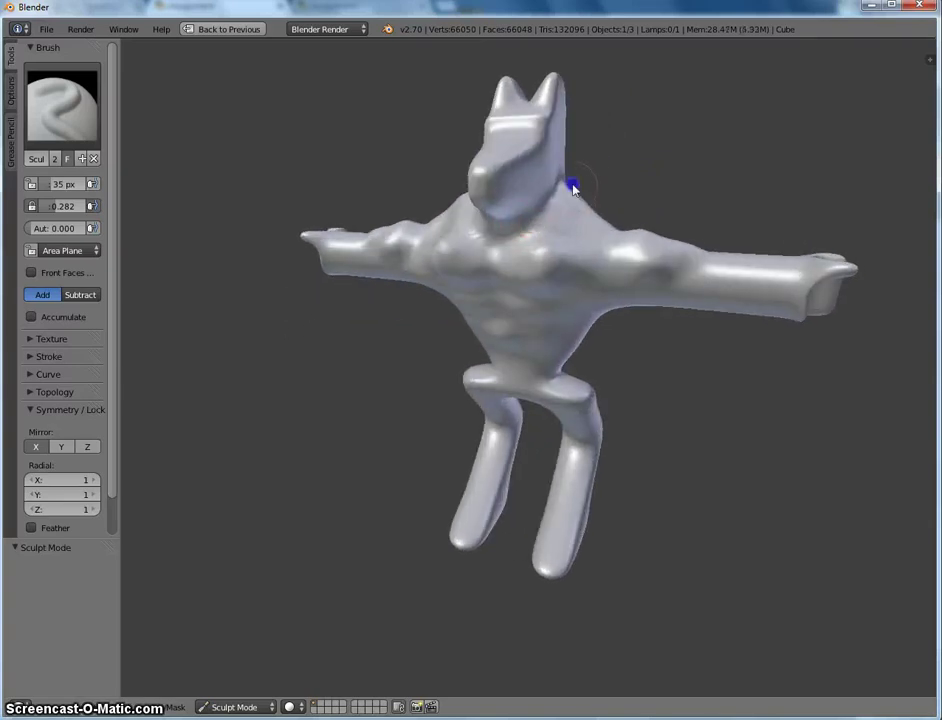
pyautogui.moveTo(565, 210)
pyautogui.mouseDown(button='middle')
pyautogui.moveTo(616, 210)
pyautogui.moveTo(530, 212)
pyautogui.moveTo(519, 196)
pyautogui.moveTo(610, 227)
pyautogui.moveTo(719, 231)
pyautogui.moveTo(635, 214)
pyautogui.moveTo(406, 217)
pyautogui.moveTo(538, 225)
pyautogui.moveTo(624, 212)
pyautogui.moveTo(360, 223)
pyautogui.moveTo(524, 222)
pyautogui.mouseUp(button='middle')
pyautogui.moveTo(655, 296)
pyautogui.mouseDown()
pyautogui.moveTo(696, 274)
pyautogui.moveTo(707, 297)
pyautogui.mouseUp()
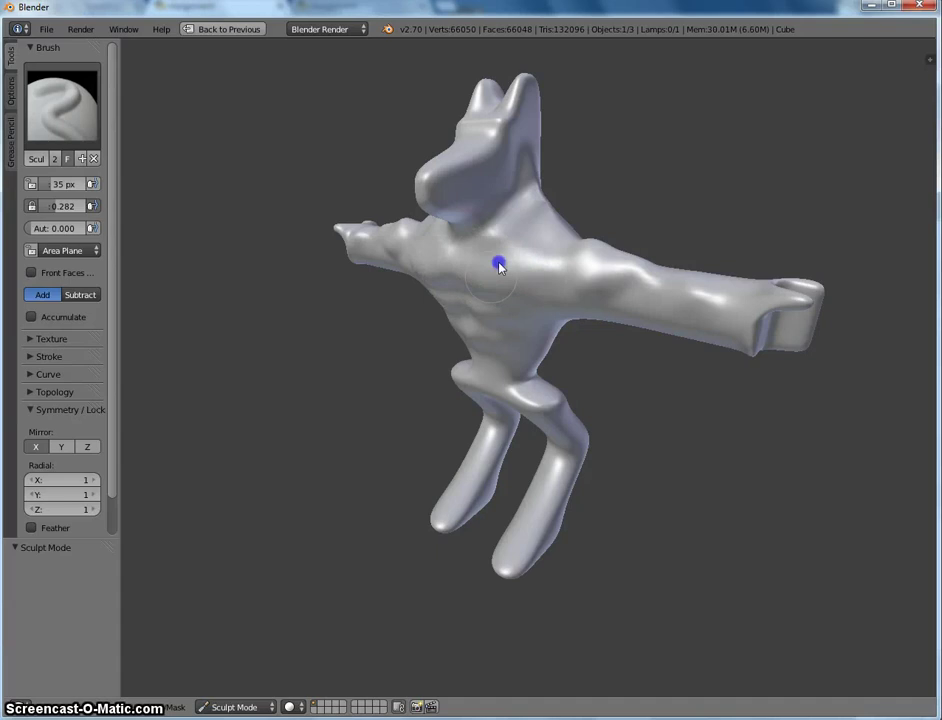
pyautogui.moveTo(483, 297)
pyautogui.mouseDown(button='middle')
pyautogui.moveTo(549, 276)
pyautogui.moveTo(547, 263)
pyautogui.mouseUp(button='middle')
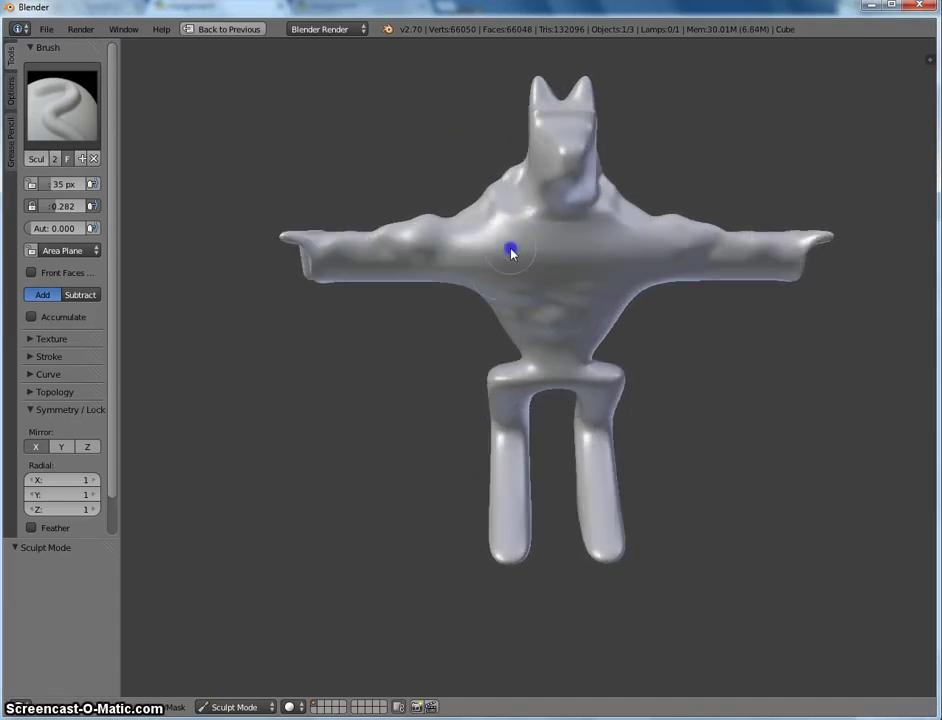
pyautogui.moveTo(516, 268); pyautogui.dragTo(600, 288, button='middle')
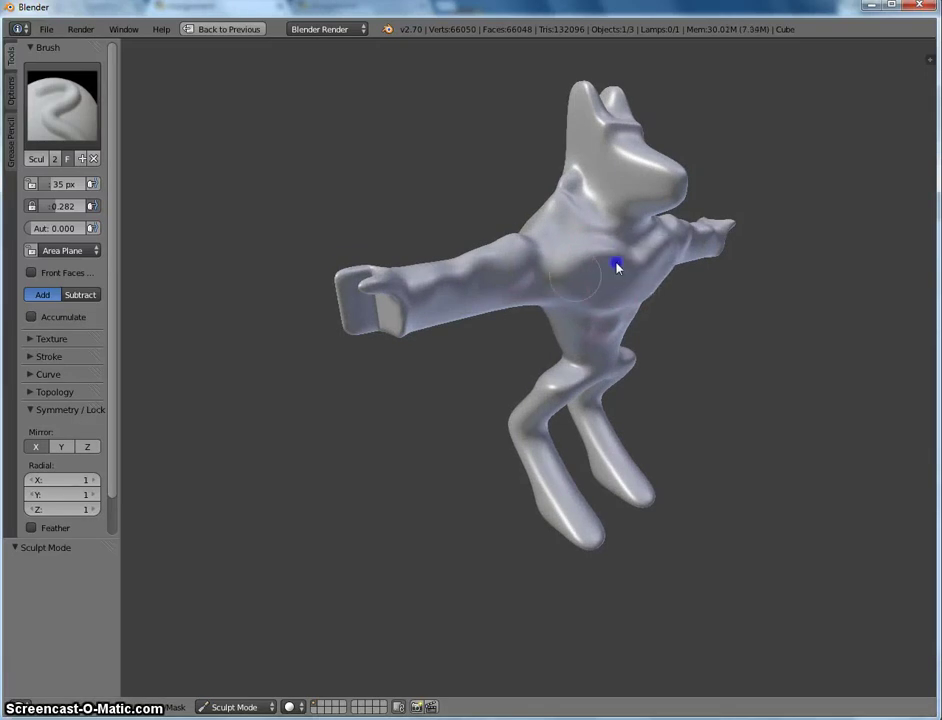
# - Pull the ear tip upward with the Grab brush, then switch back to Object Mode
pyautogui.click(75, 118)
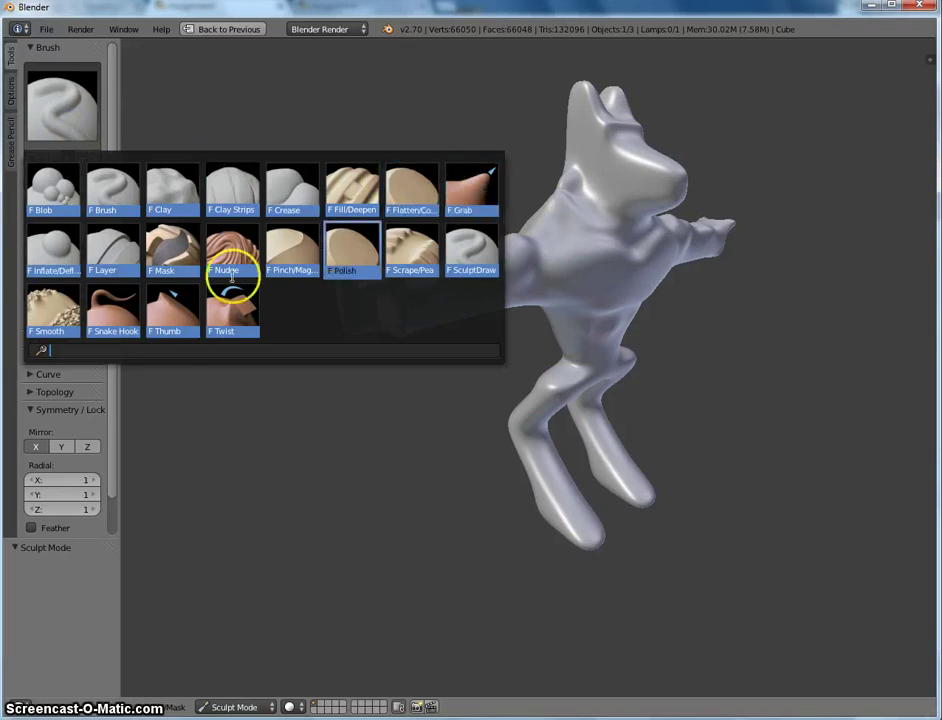
pyautogui.click(471, 189)
pyautogui.moveTo(471, 189)
pyautogui.mouseDown(button='middle')
pyautogui.moveTo(658, 196)
pyautogui.moveTo(490, 198)
pyautogui.moveTo(507, 225)
pyautogui.moveTo(567, 162)
pyautogui.moveTo(599, 153)
pyautogui.mouseUp(button='middle')
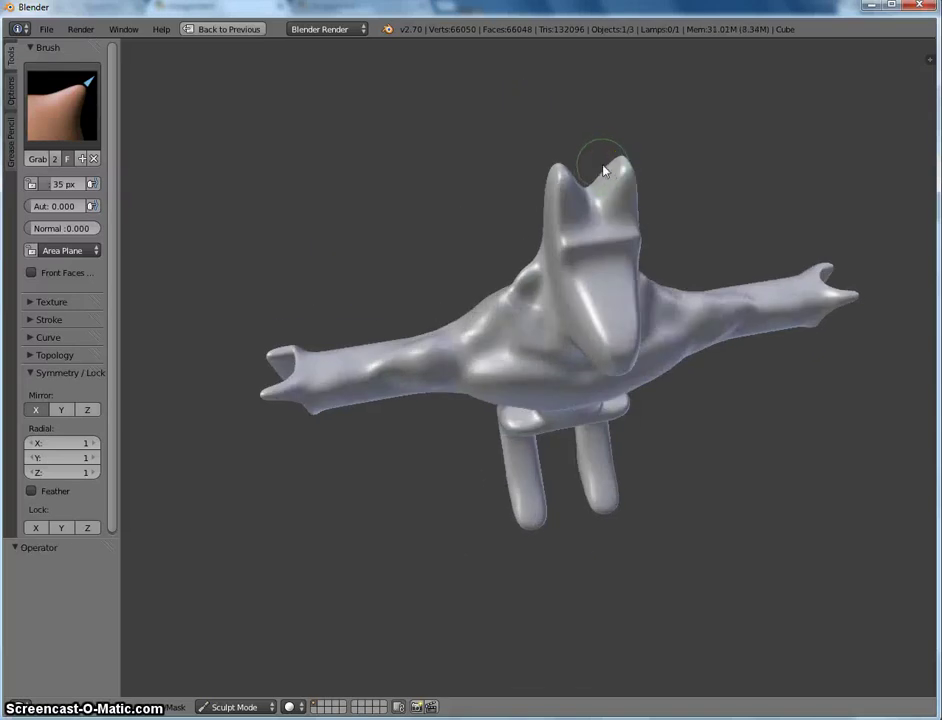
pyautogui.moveTo(610, 147)
pyautogui.mouseDown()
pyautogui.moveTo(620, 164)
pyautogui.moveTo(630, 142)
pyautogui.mouseUp()
pyautogui.moveTo(638, 213)
pyautogui.mouseDown(button='middle')
pyautogui.moveTo(595, 193)
pyautogui.moveTo(575, 197)
pyautogui.mouseUp(button='middle')
pyautogui.moveTo(320, 362)
pyautogui.mouseDown(button='middle')
pyautogui.moveTo(307, 324)
pyautogui.moveTo(332, 313)
pyautogui.mouseUp(button='middle')
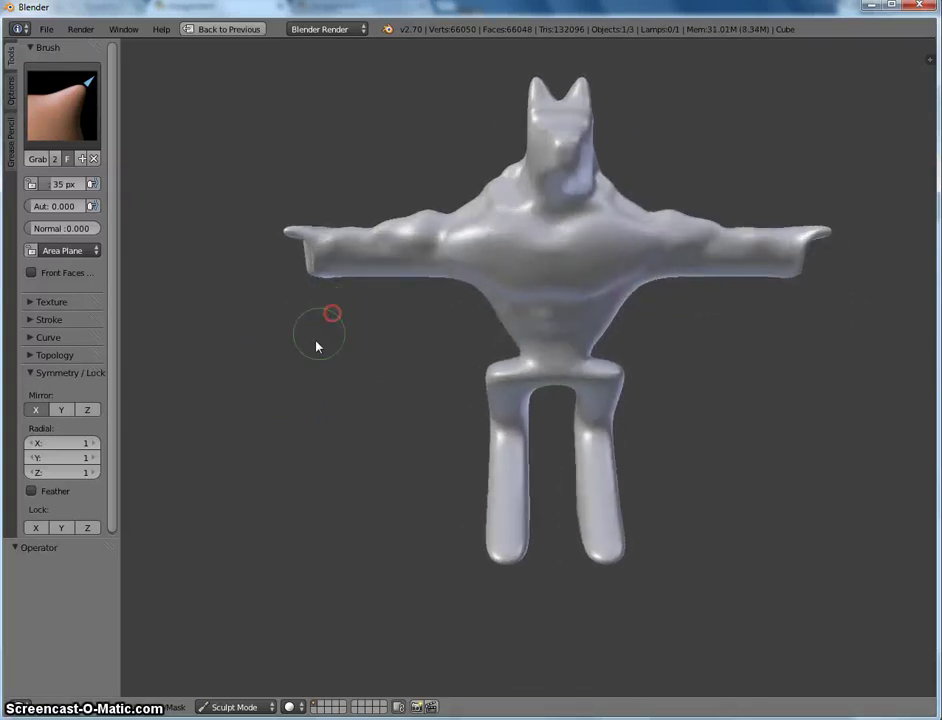
pyautogui.click(236, 708)
pyautogui.click(236, 688)
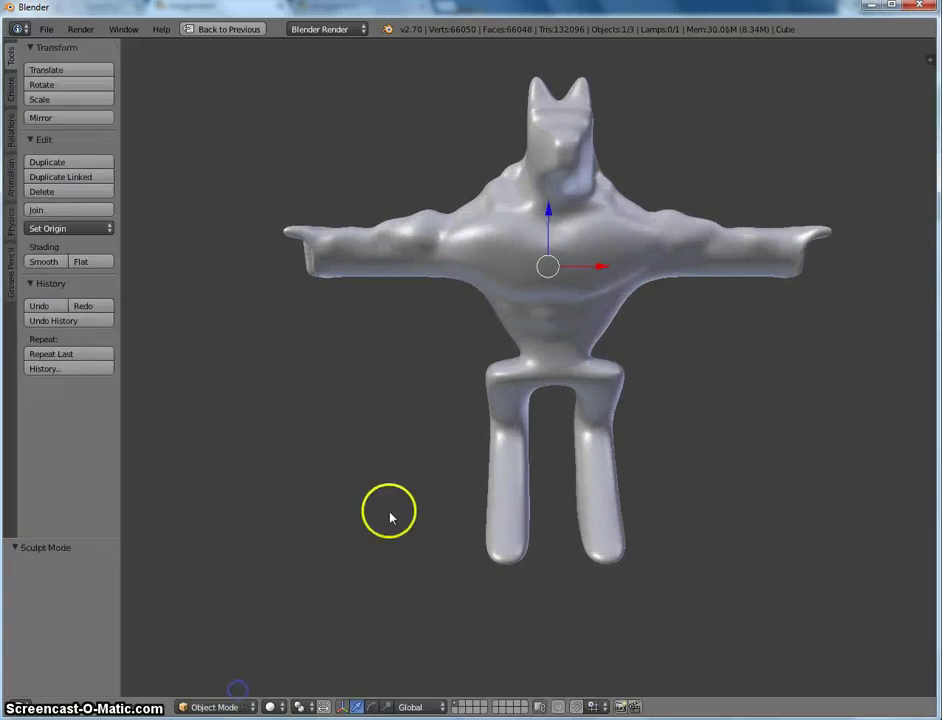
# - Set the figure's origin to its geometry via the Set Origin command
pyautogui.press('space')
pyautogui.write('Set Origi')
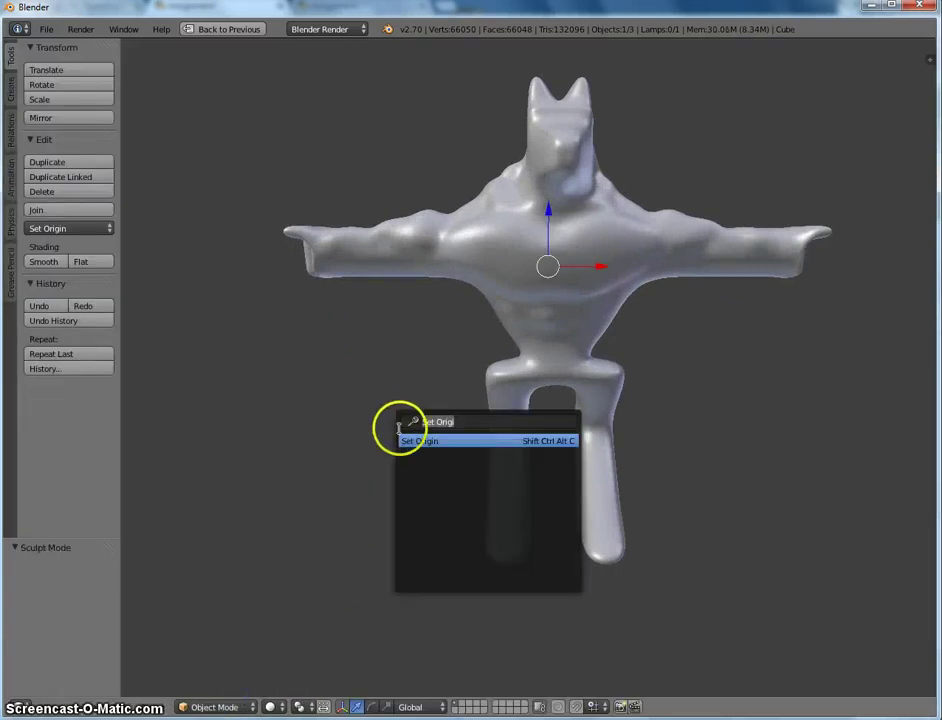
pyautogui.click(478, 442)
pyautogui.click(417, 452)
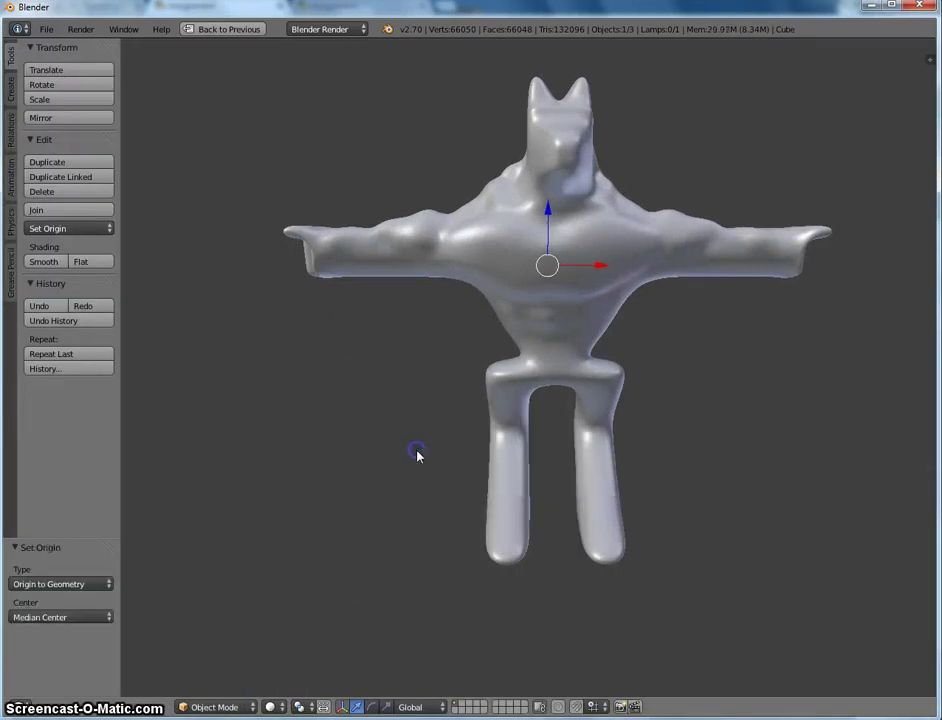
pyautogui.moveTo(496, 449); pyautogui.dragTo(490, 386, button='middle')
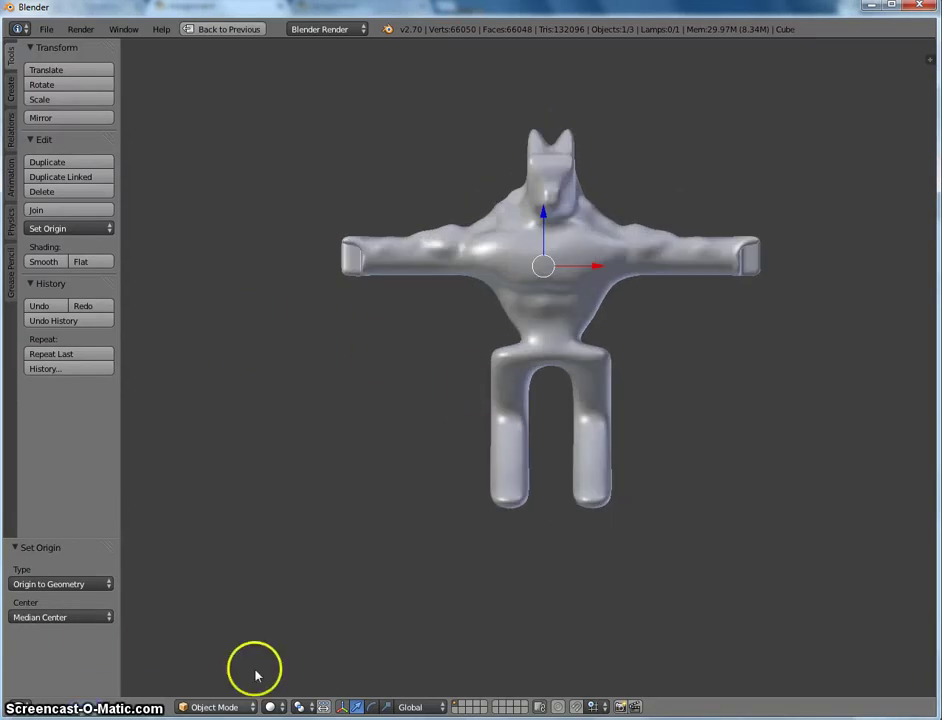
pyautogui.click(203, 706)
# - Back in Sculpt Mode, pull mirrored spikes out of the shoulders and arms
pyautogui.click(221, 658)
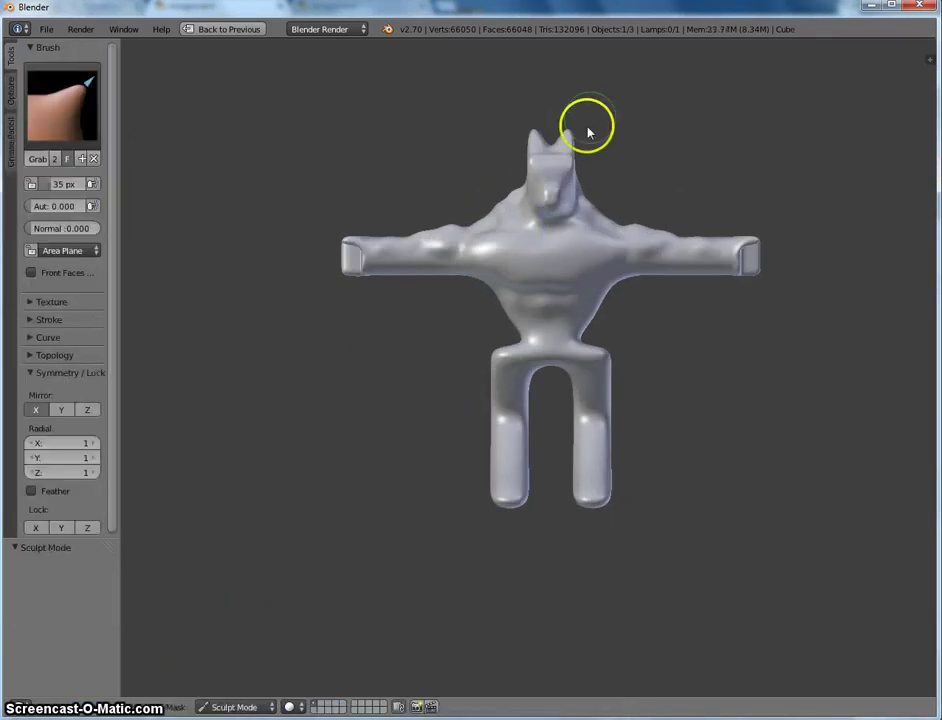
pyautogui.moveTo(578, 170)
pyautogui.mouseDown(button='middle')
pyautogui.moveTo(568, 99)
pyautogui.moveTo(532, 147)
pyautogui.moveTo(541, 113)
pyautogui.mouseUp(button='middle')
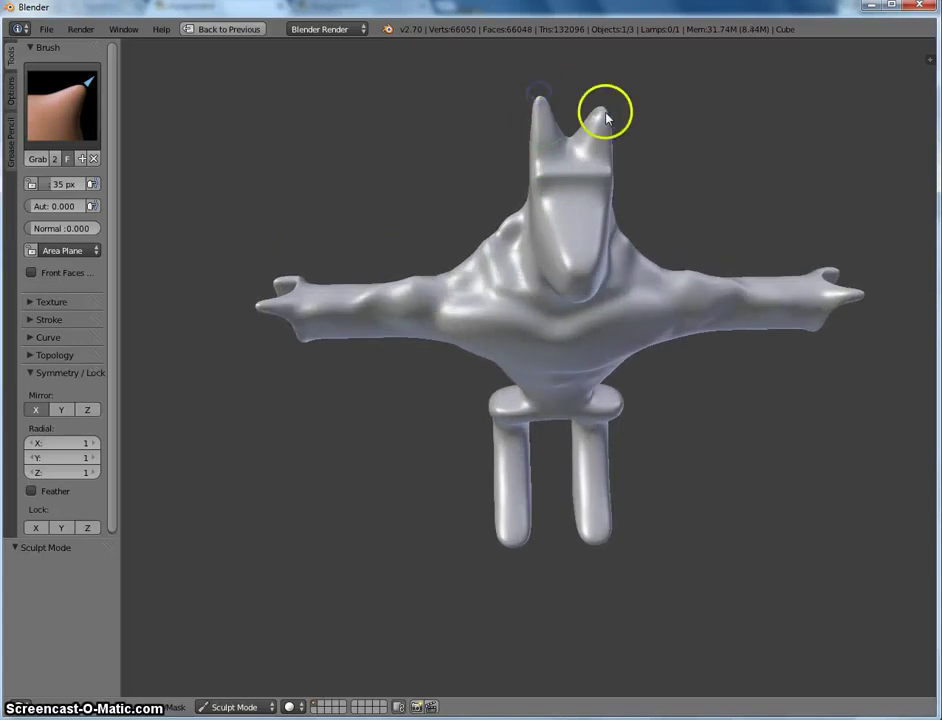
pyautogui.moveTo(548, 104)
pyautogui.mouseDown(button='middle')
pyautogui.moveTo(591, 185)
pyautogui.moveTo(702, 197)
pyautogui.moveTo(694, 217)
pyautogui.moveTo(590, 215)
pyautogui.mouseUp(button='middle')
pyautogui.moveTo(436, 268)
pyautogui.mouseDown()
pyautogui.moveTo(421, 253)
pyautogui.moveTo(409, 189)
pyautogui.mouseUp()
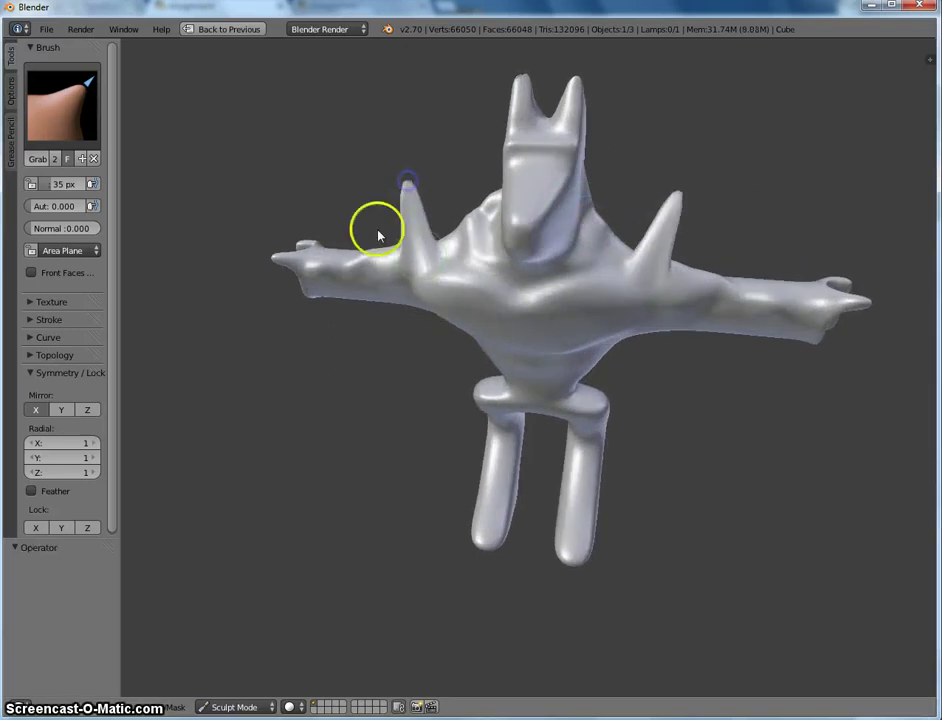
pyautogui.moveTo(378, 259); pyautogui.dragTo(351, 207)
pyautogui.moveTo(343, 254)
pyautogui.mouseDown()
pyautogui.moveTo(305, 242)
pyautogui.moveTo(300, 226)
pyautogui.mouseUp()
# - Pull more mirrored spikes up from the chest and upper body
pyautogui.moveTo(300, 226); pyautogui.dragTo(643, 242, button='middle')
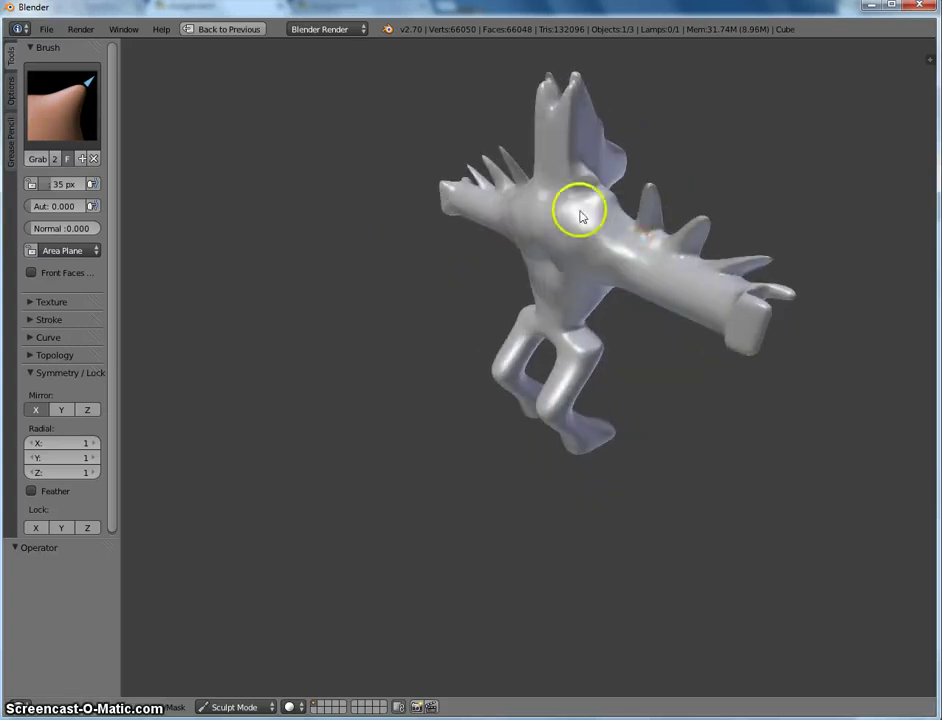
pyautogui.moveTo(580, 212)
pyautogui.mouseDown(button='middle')
pyautogui.moveTo(637, 246)
pyautogui.moveTo(742, 238)
pyautogui.mouseUp(button='middle')
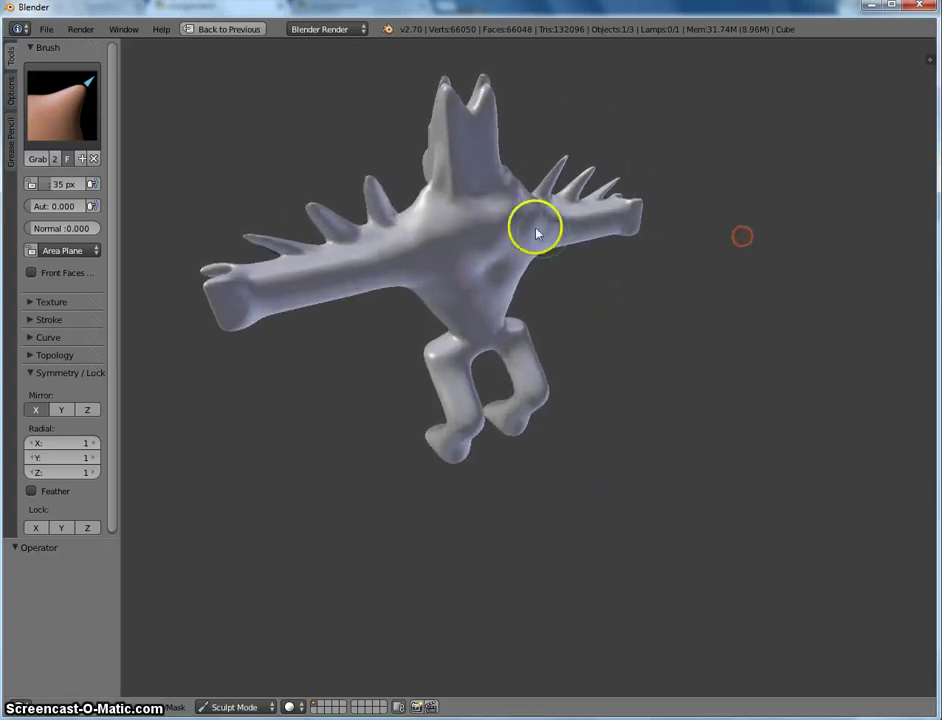
pyautogui.moveTo(538, 223); pyautogui.dragTo(557, 147)
pyautogui.moveTo(517, 252)
pyautogui.mouseDown()
pyautogui.moveTo(508, 283)
pyautogui.moveTo(568, 217)
pyautogui.moveTo(583, 257)
pyautogui.mouseUp()
pyautogui.moveTo(583, 257)
pyautogui.mouseDown(button='middle')
pyautogui.moveTo(688, 276)
pyautogui.moveTo(526, 294)
pyautogui.moveTo(644, 273)
pyautogui.moveTo(652, 212)
pyautogui.moveTo(576, 238)
pyautogui.moveTo(618, 296)
pyautogui.moveTo(664, 250)
pyautogui.moveTo(557, 261)
pyautogui.moveTo(608, 311)
pyautogui.moveTo(622, 303)
pyautogui.mouseUp(button='middle')
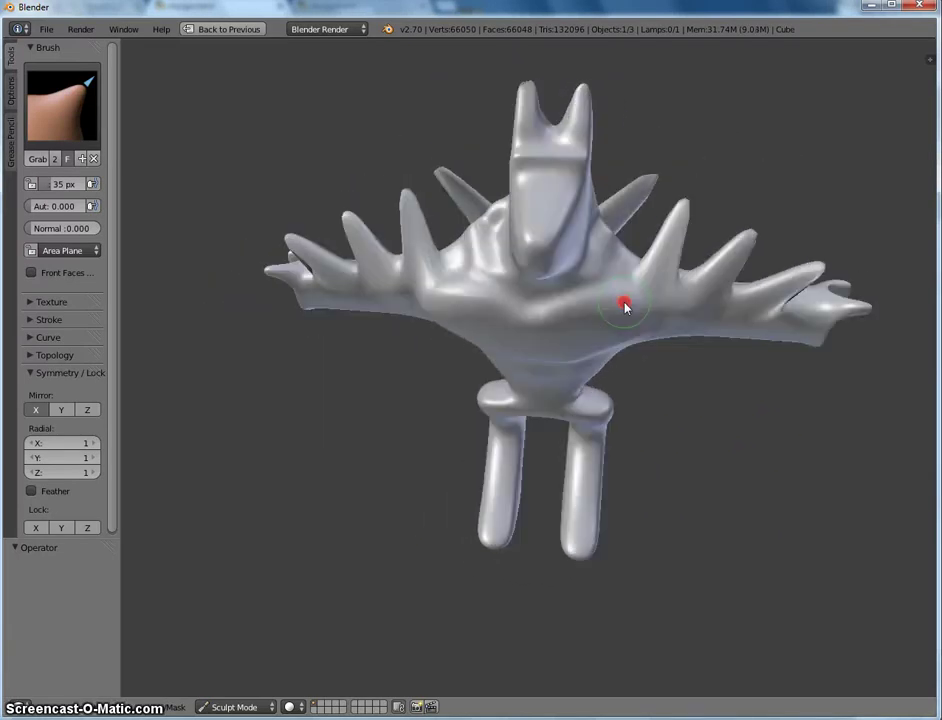
pyautogui.moveTo(545, 292)
pyautogui.mouseDown(button='middle')
pyautogui.moveTo(670, 218)
pyautogui.moveTo(702, 269)
pyautogui.moveTo(521, 283)
pyautogui.mouseUp(button='middle')
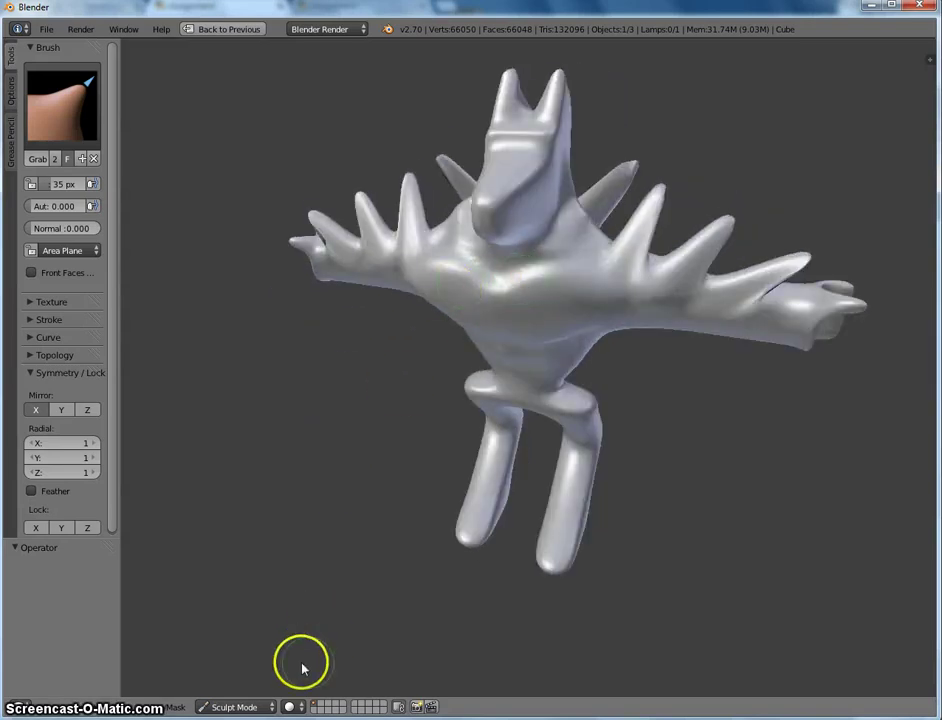
pyautogui.click(240, 707)
# - In Object Mode, add a UV sphere to serve as an eye
pyautogui.click(240, 690)
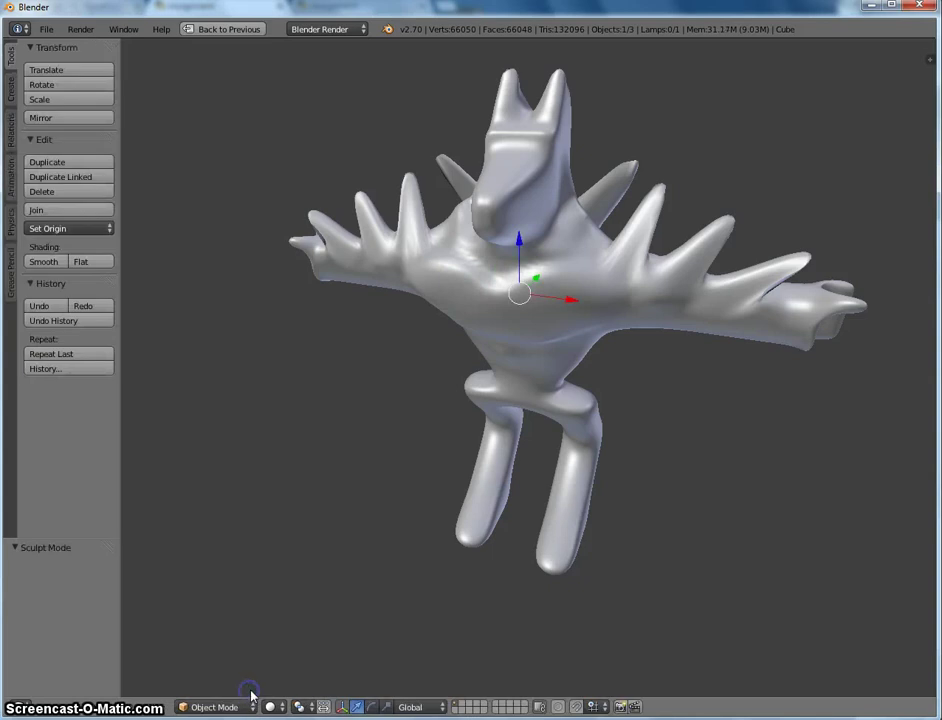
pyautogui.moveTo(509, 353); pyautogui.dragTo(459, 330, button='middle')
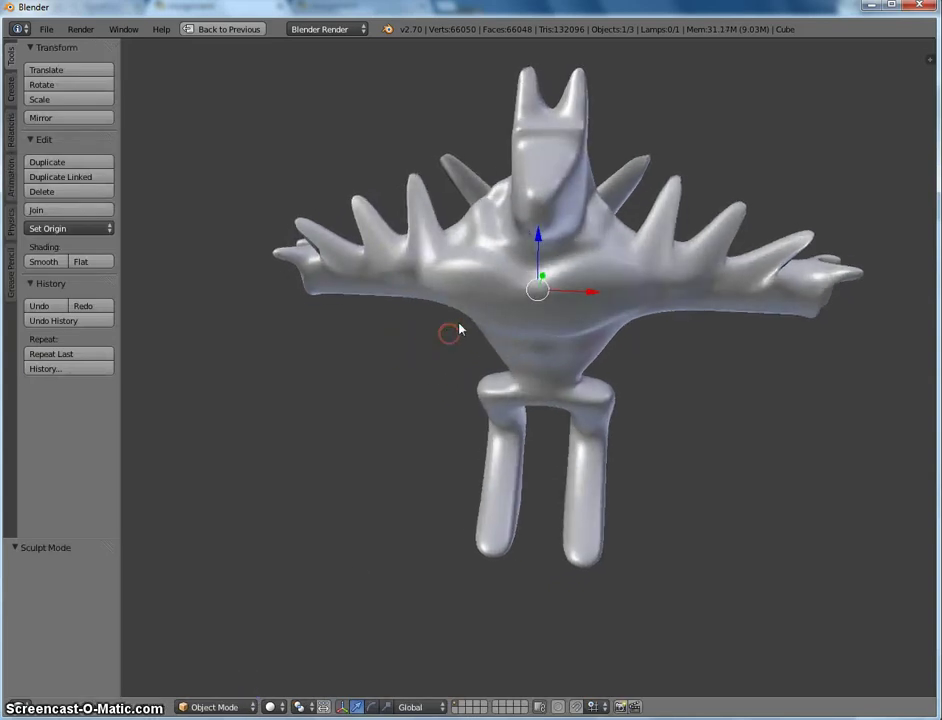
pyautogui.hotkey('shift', 'a')
pyautogui.moveTo(448, 294)
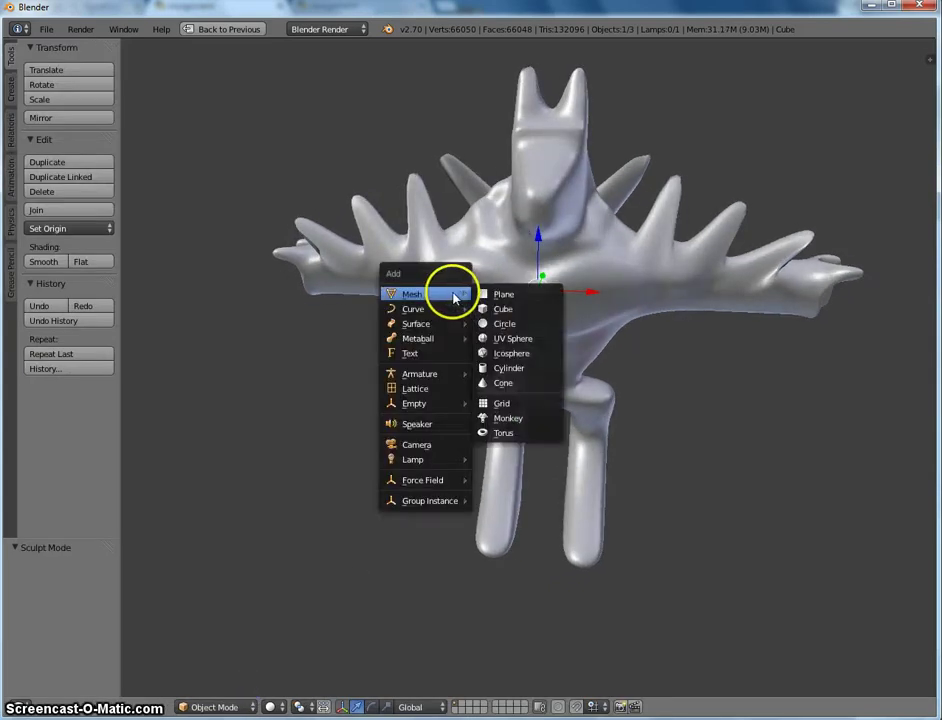
pyautogui.click(524, 338)
# - Raise the sphere to the head, shade it smooth and slide it toward the face
pyautogui.moveTo(505, 462); pyautogui.dragTo(495, 128)
pyautogui.moveTo(517, 236); pyautogui.dragTo(284, 252, button='middle')
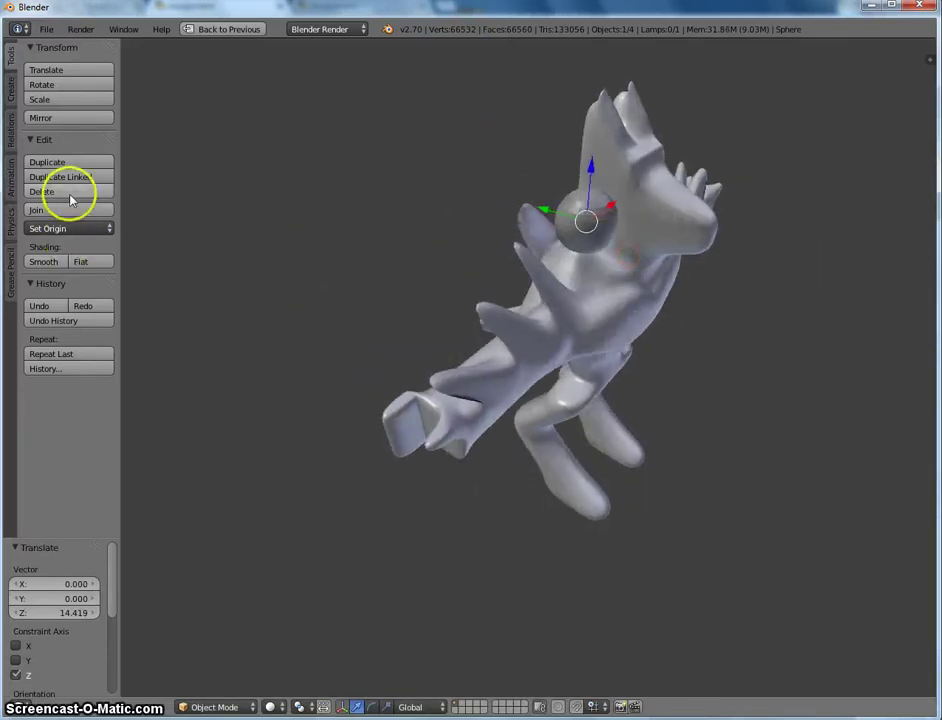
pyautogui.click(52, 261)
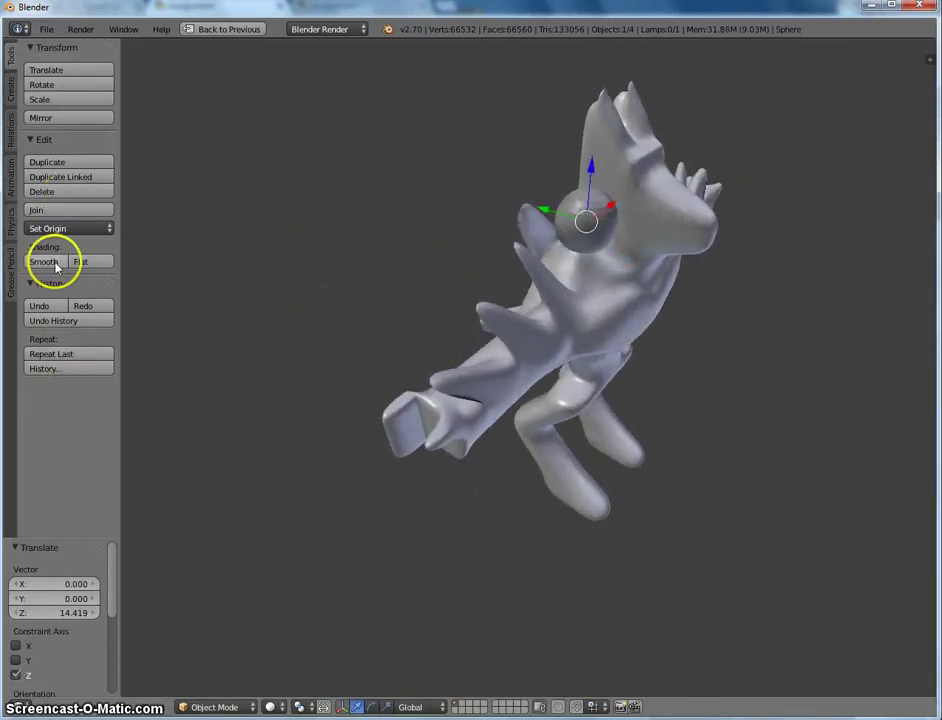
pyautogui.moveTo(541, 212); pyautogui.dragTo(617, 222)
pyautogui.press('KP_1')
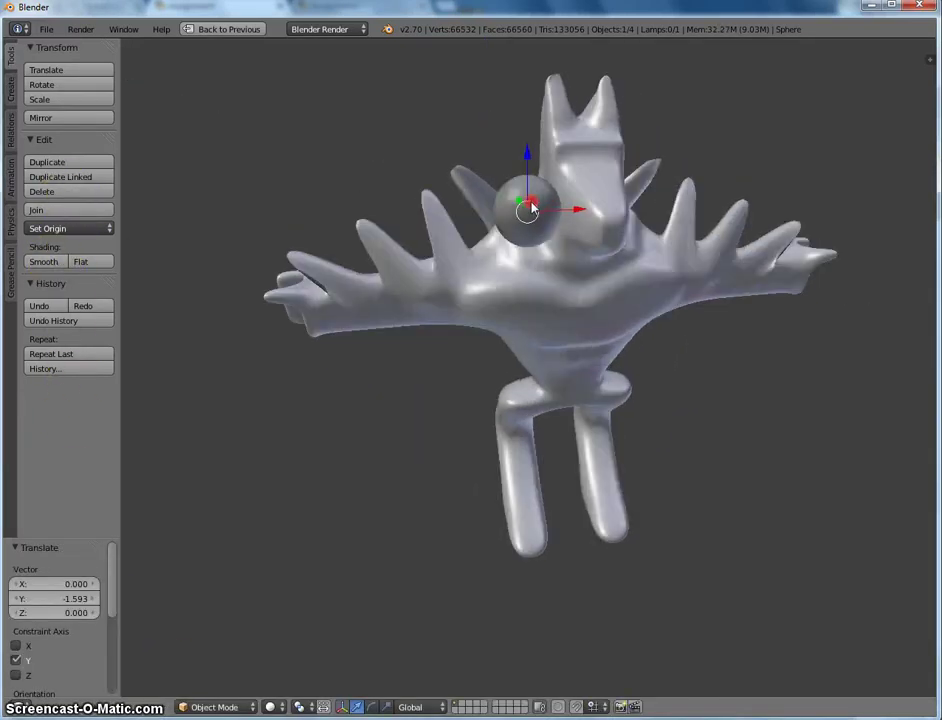
# - Select the creature's body and switch it into Sculpt Mode
pyautogui.rightClick(572, 217)
pyautogui.click(212, 708)
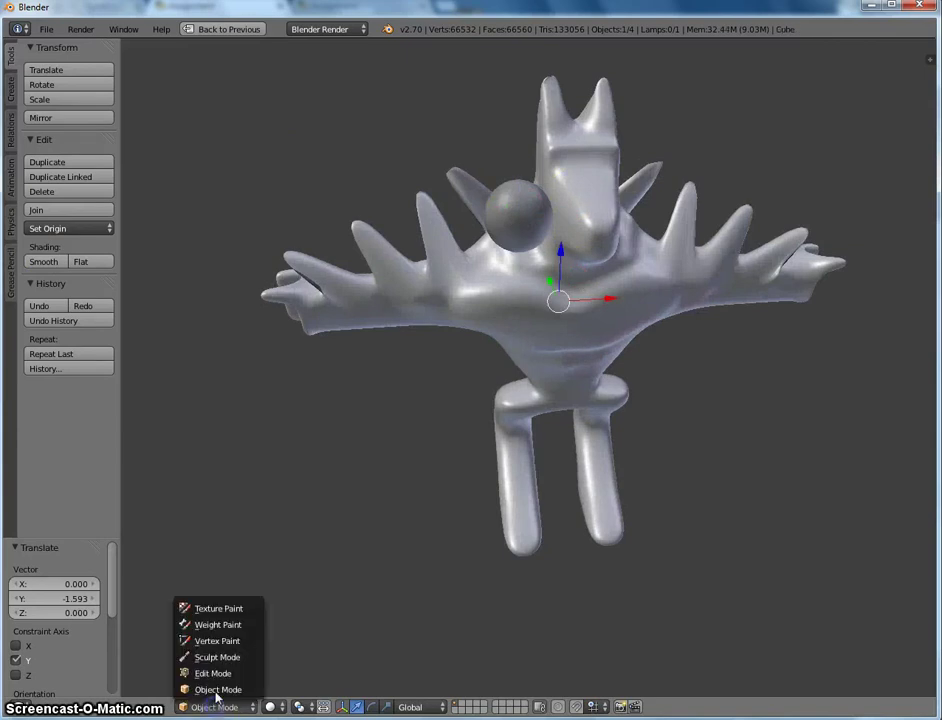
pyautogui.click(210, 655)
# - Zoom in on the head and use the SculptDraw brush at strength 0.591
pyautogui.scroll(4, 572, 182)
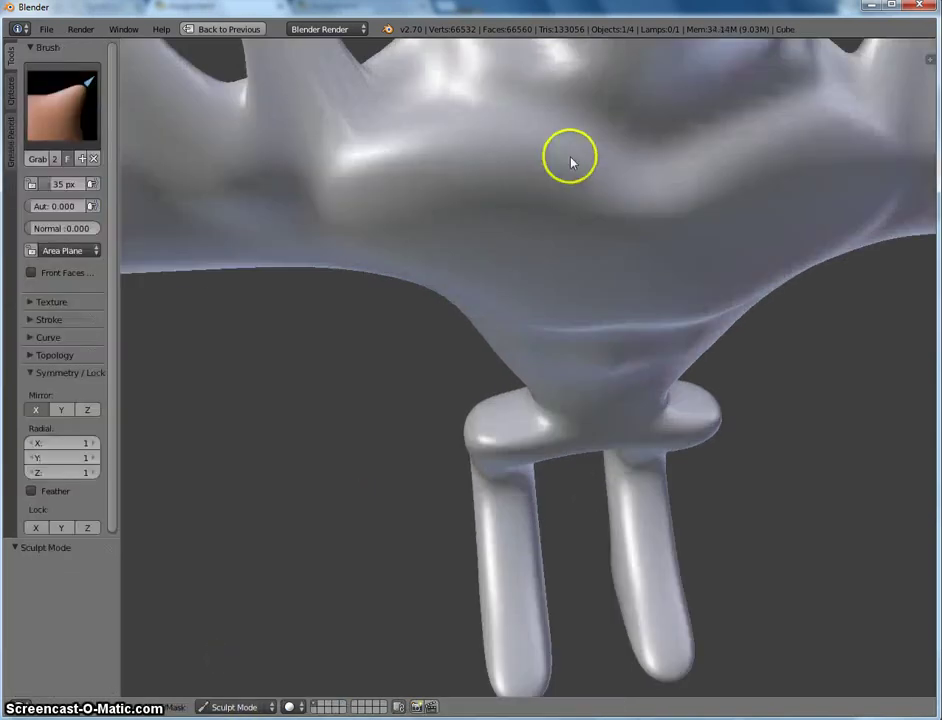
pyautogui.moveTo(572, 160)
pyautogui.mouseDown(button='middle')
pyautogui.moveTo(484, 342)
pyautogui.moveTo(402, 305)
pyautogui.mouseUp(button='middle')
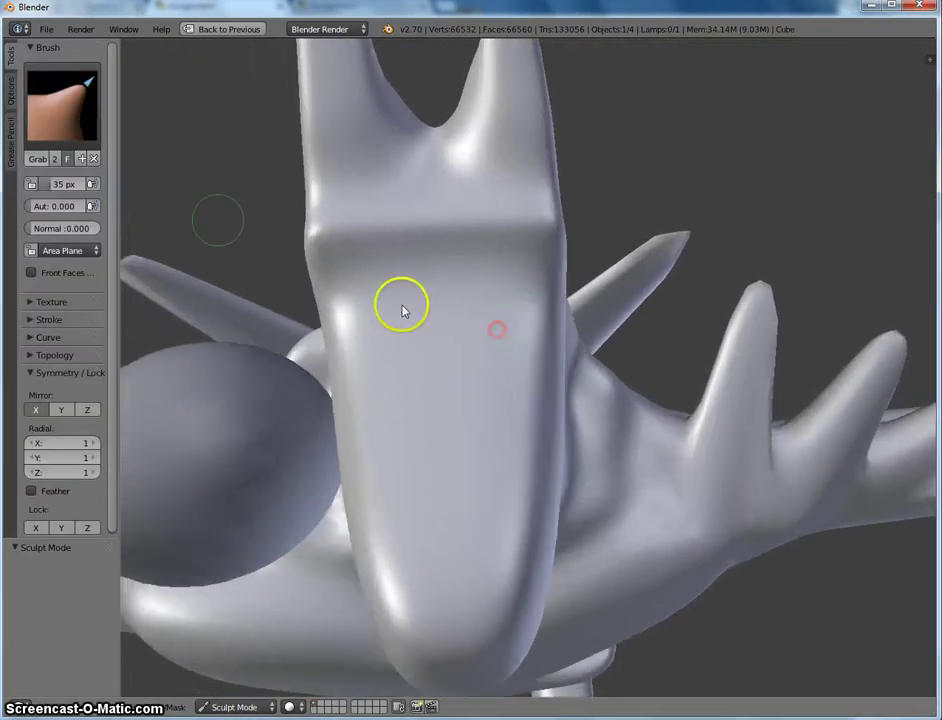
pyautogui.click(72, 100)
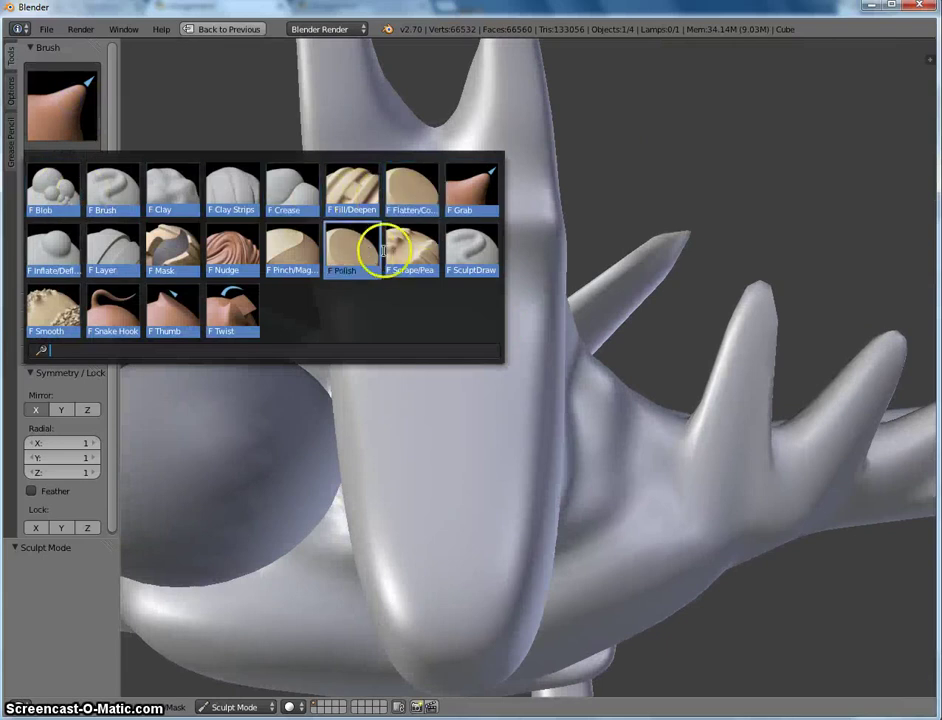
pyautogui.click(458, 250)
pyautogui.moveTo(393, 314)
pyautogui.mouseDown(button='middle')
pyautogui.moveTo(393, 149)
pyautogui.moveTo(388, 175)
pyautogui.mouseUp(button='middle')
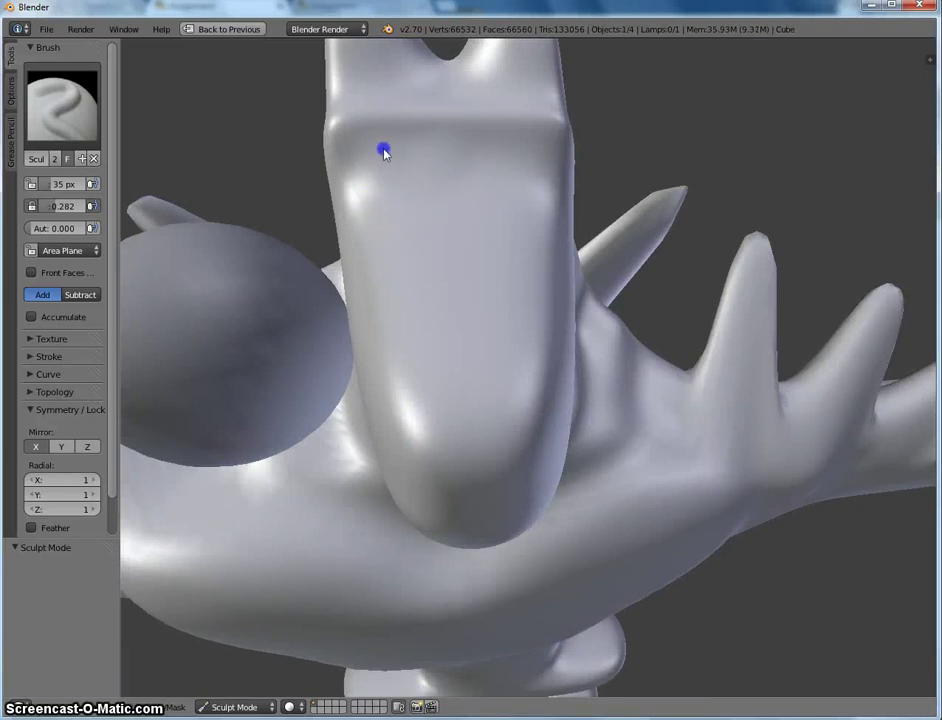
pyautogui.moveTo(417, 170)
pyautogui.mouseDown(button='middle')
pyautogui.moveTo(444, 172)
pyautogui.moveTo(431, 172)
pyautogui.mouseUp(button='middle')
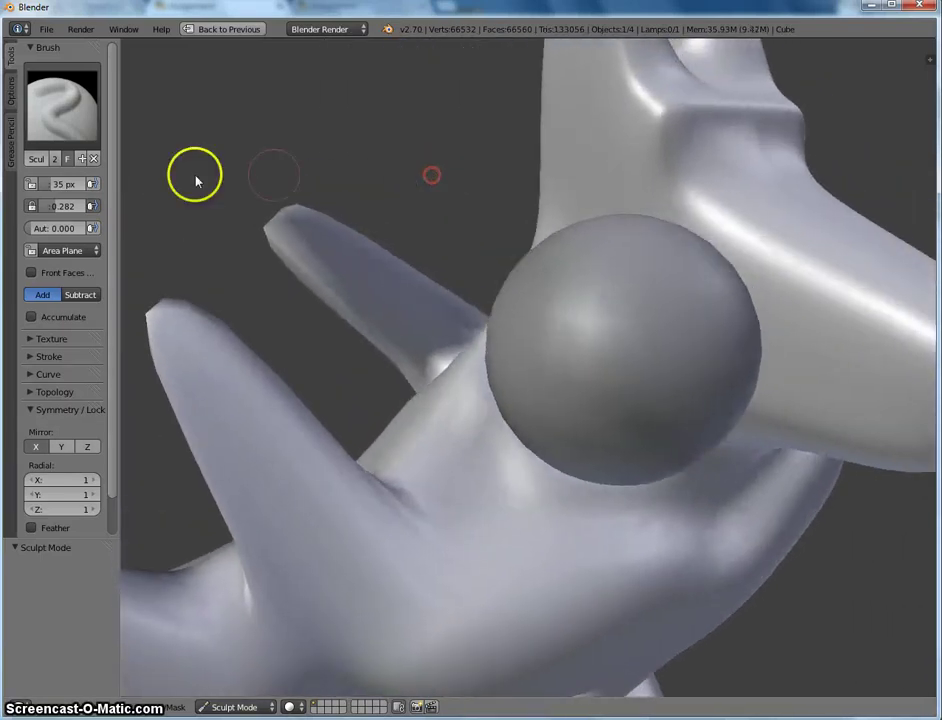
pyautogui.click(700, 167)
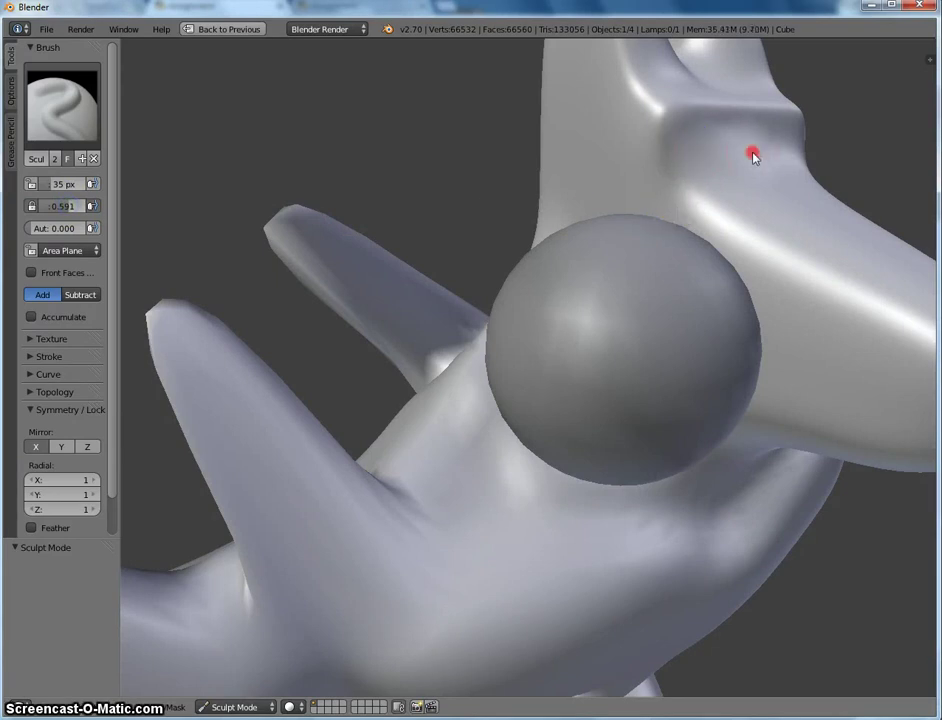
# - Change the sculpt brush to Inflate/Deflate
pyautogui.moveTo(753, 157); pyautogui.dragTo(710, 160, button='middle')
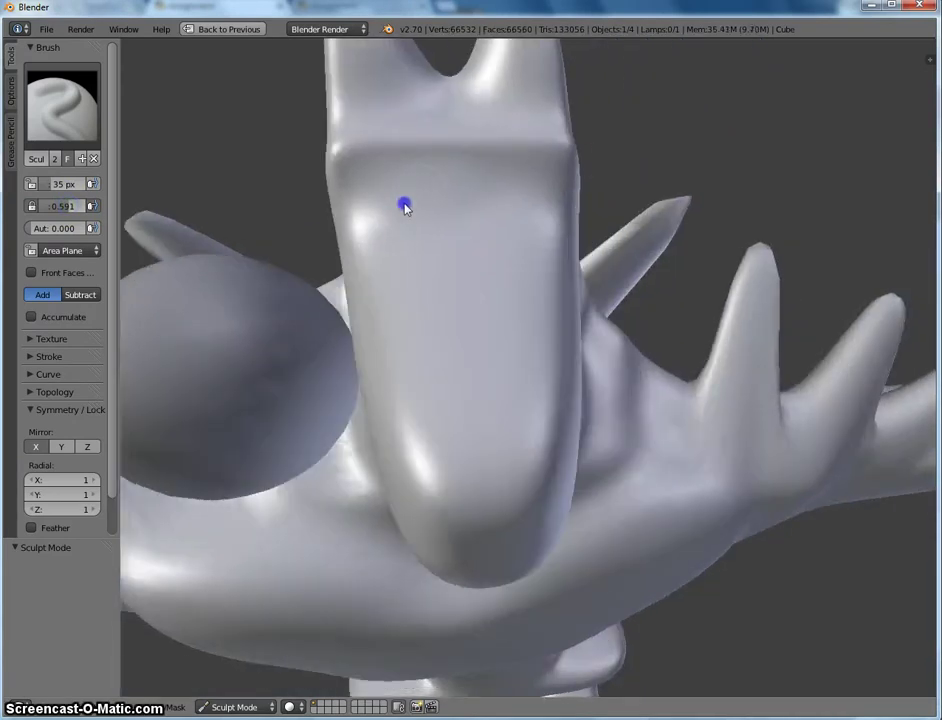
pyautogui.click(80, 97)
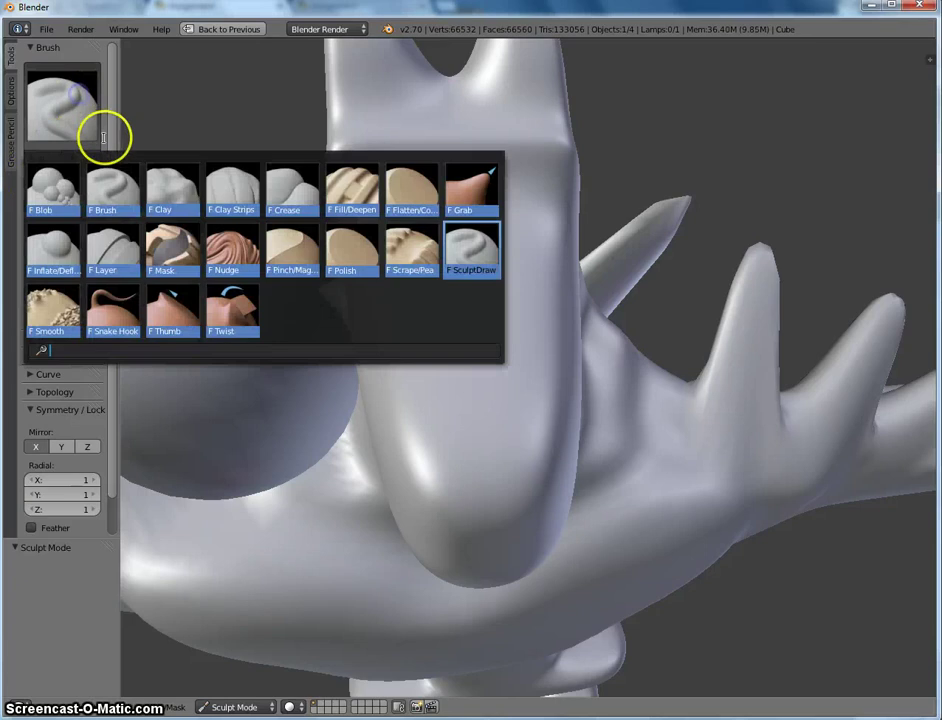
pyautogui.click(105, 192)
pyautogui.click(78, 99)
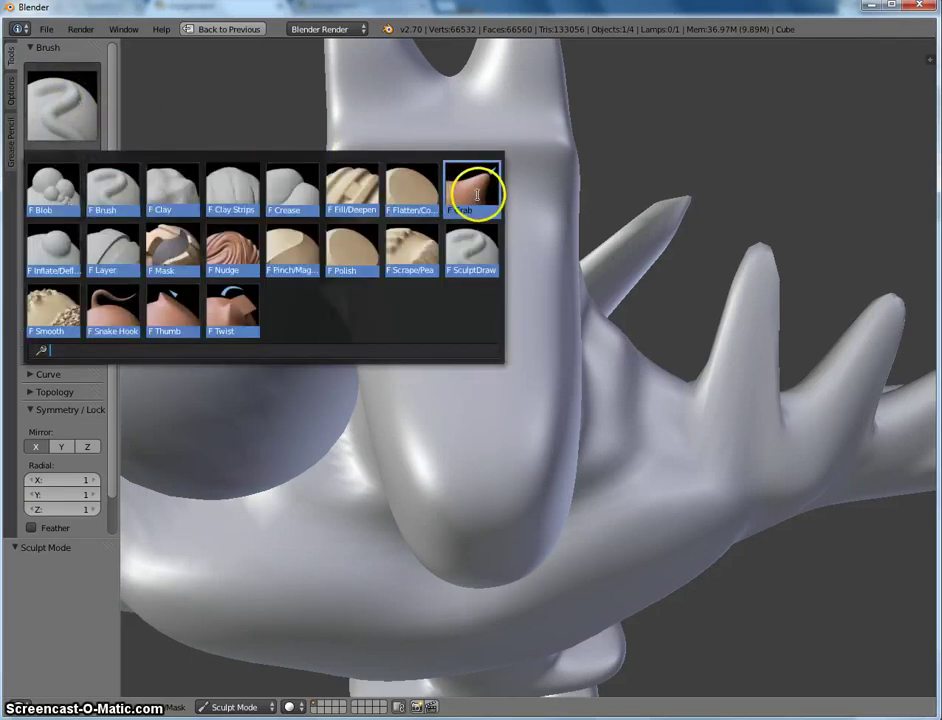
pyautogui.click(48, 240)
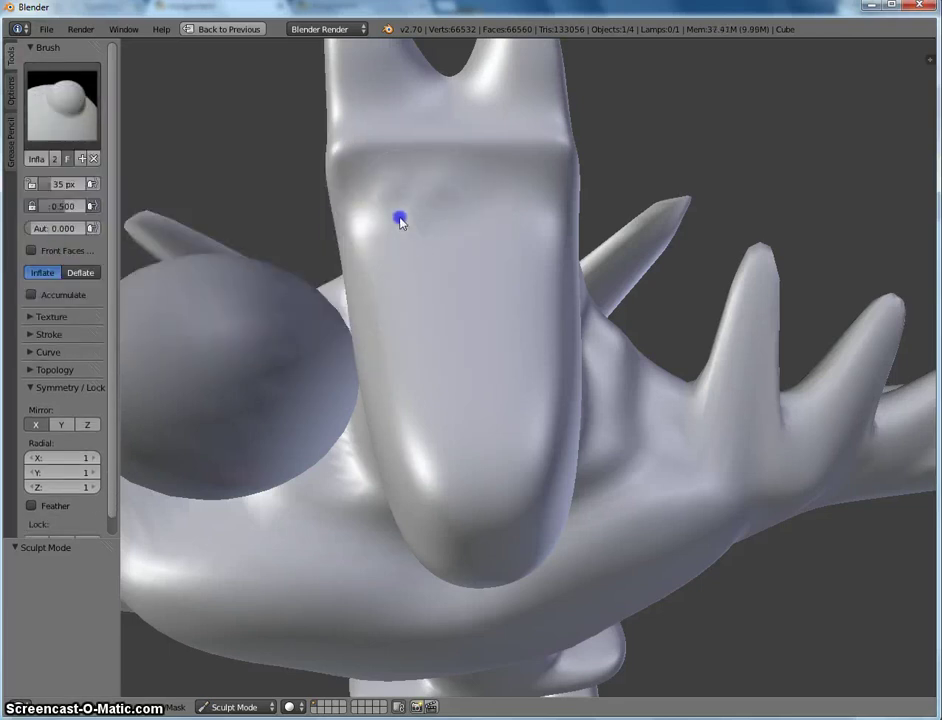
pyautogui.click(66, 128)
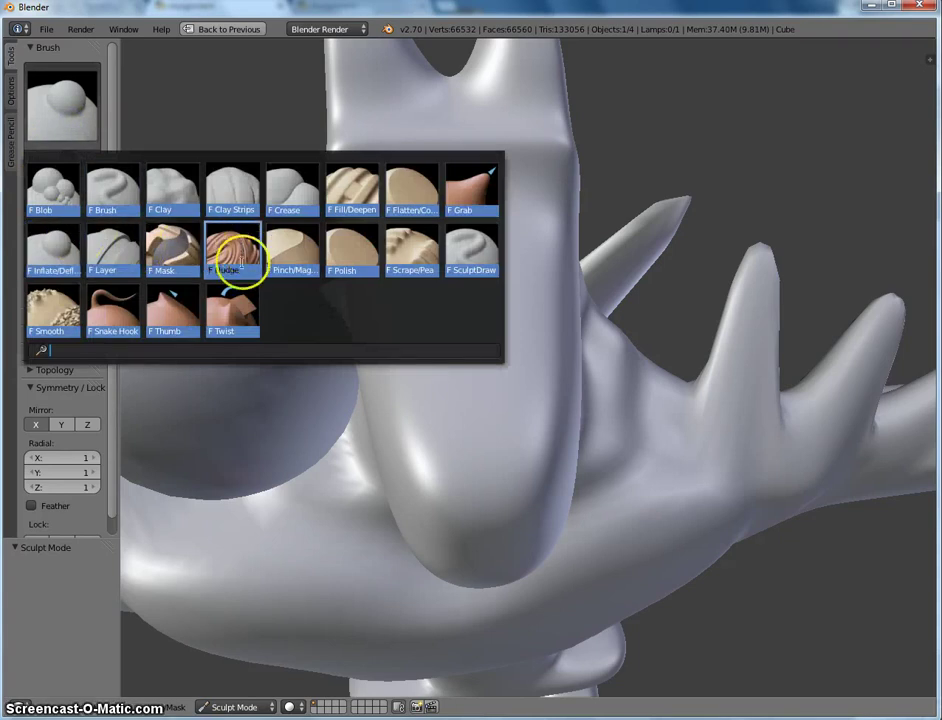
# - With the Fill/Deepen brush, fill in the top of the snout and forehead
pyautogui.click(352, 193)
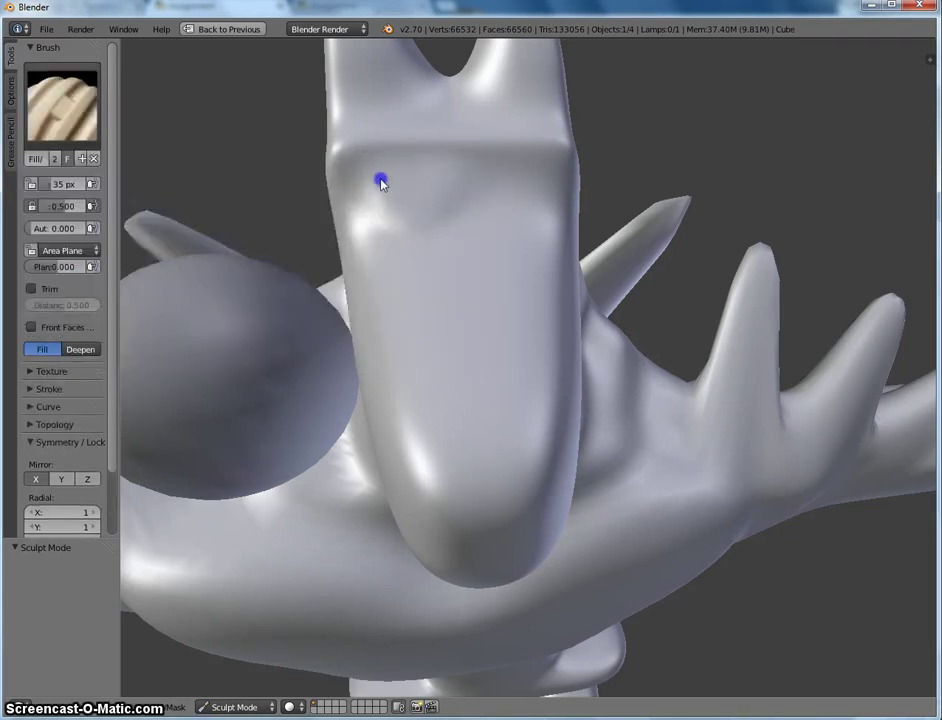
pyautogui.moveTo(370, 176)
pyautogui.mouseDown()
pyautogui.moveTo(390, 210)
pyautogui.moveTo(403, 204)
pyautogui.moveTo(368, 158)
pyautogui.mouseUp()
pyautogui.moveTo(367, 198); pyautogui.dragTo(583, 202, button='middle')
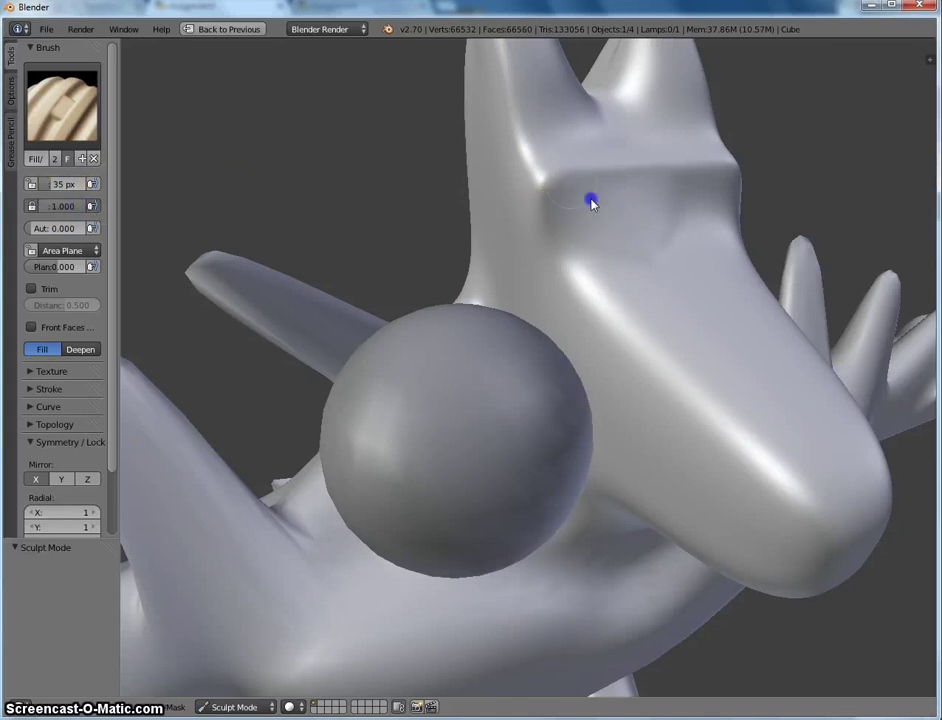
pyautogui.moveTo(607, 206); pyautogui.dragTo(613, 213)
pyautogui.moveTo(582, 200)
pyautogui.mouseDown(button='middle')
pyautogui.moveTo(559, 236)
pyautogui.moveTo(589, 257)
pyautogui.moveTo(603, 253)
pyautogui.mouseUp(button='middle')
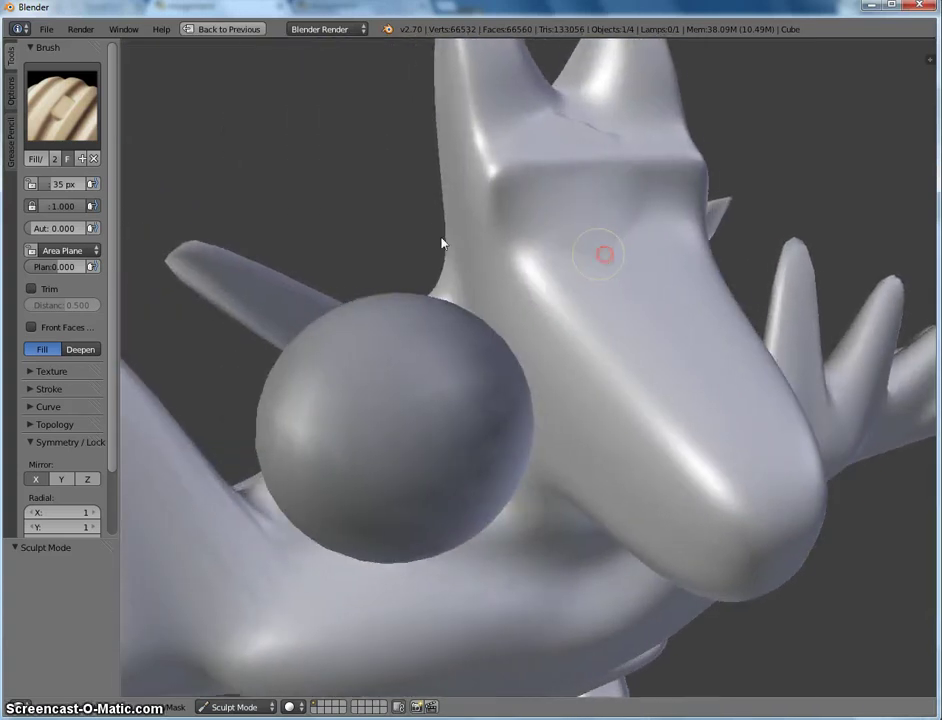
# - Switch to the Grab brush and pull a crease into the head's left point
pyautogui.click(44, 97)
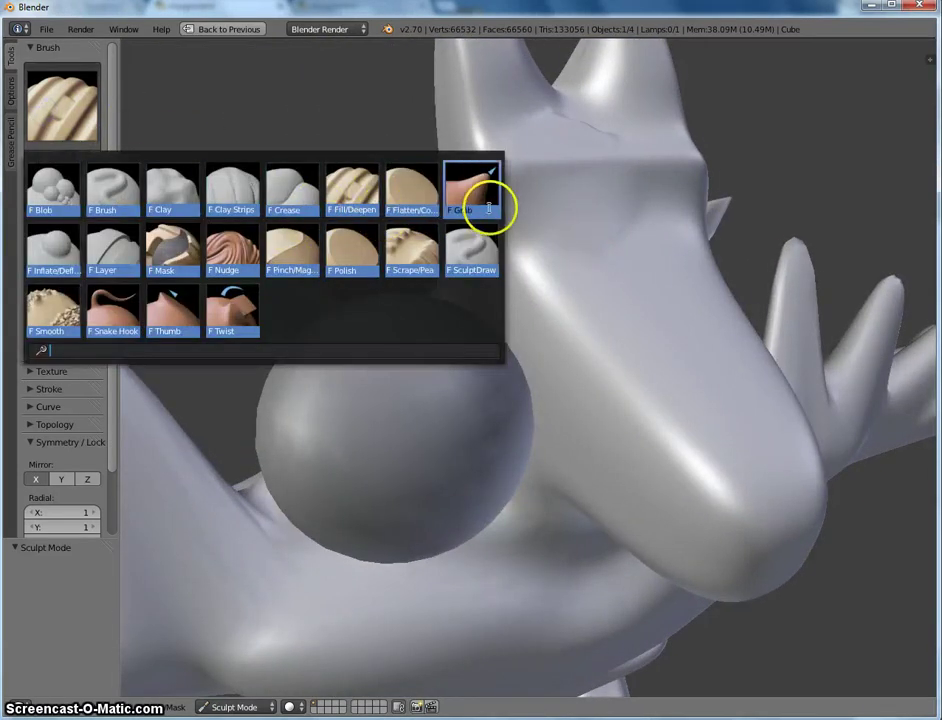
pyautogui.click(480, 200)
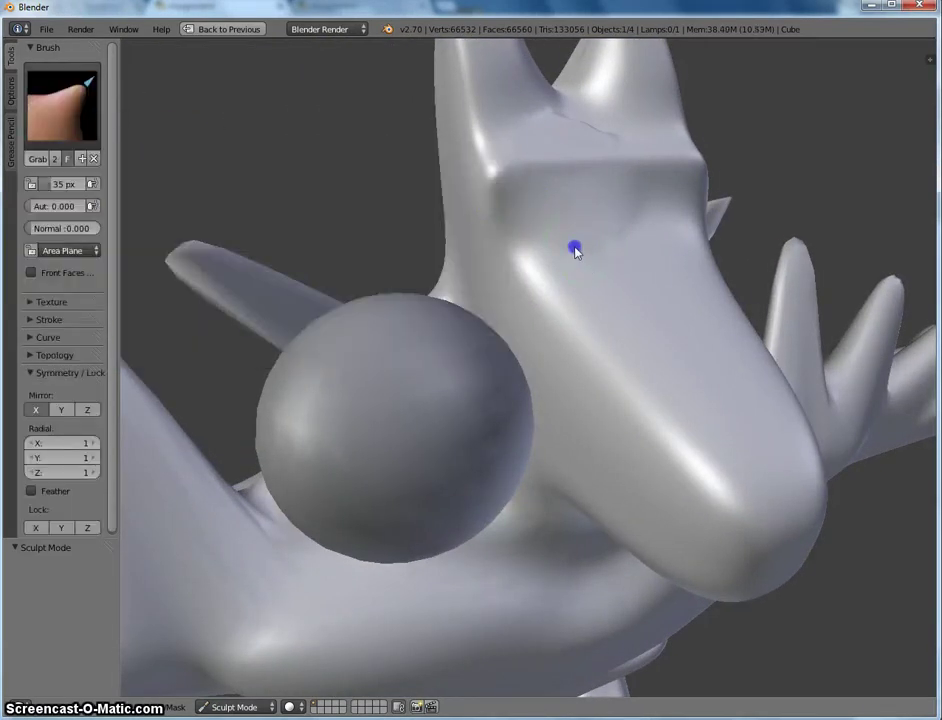
pyautogui.moveTo(559, 234)
pyautogui.mouseDown(button='middle')
pyautogui.moveTo(574, 235)
pyautogui.moveTo(551, 240)
pyautogui.mouseUp(button='middle')
pyautogui.scroll(-5, 500, 233)
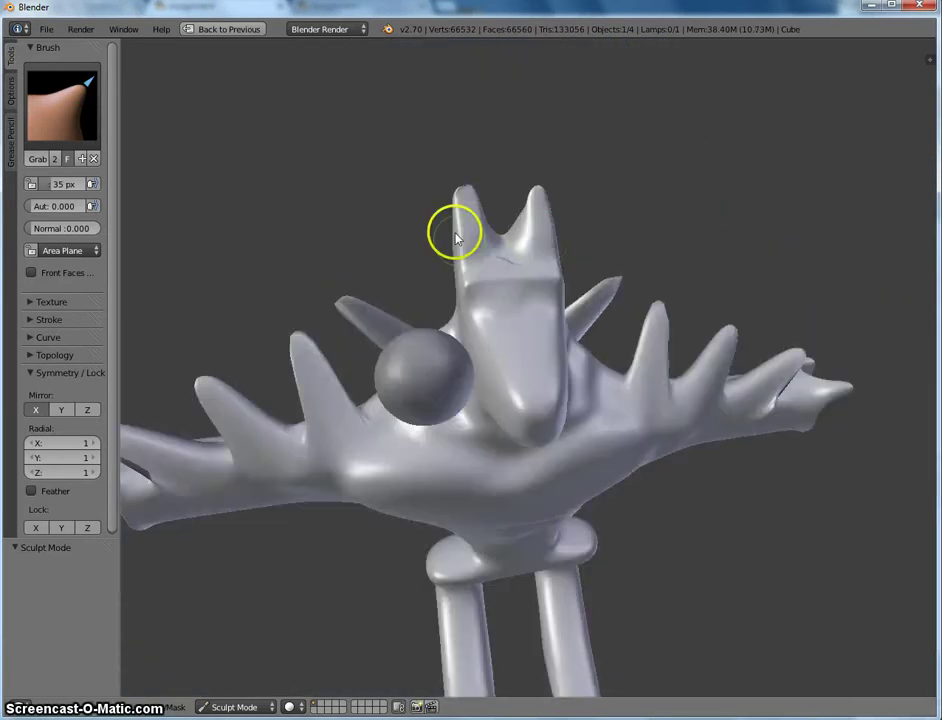
pyautogui.moveTo(452, 215); pyautogui.dragTo(486, 301)
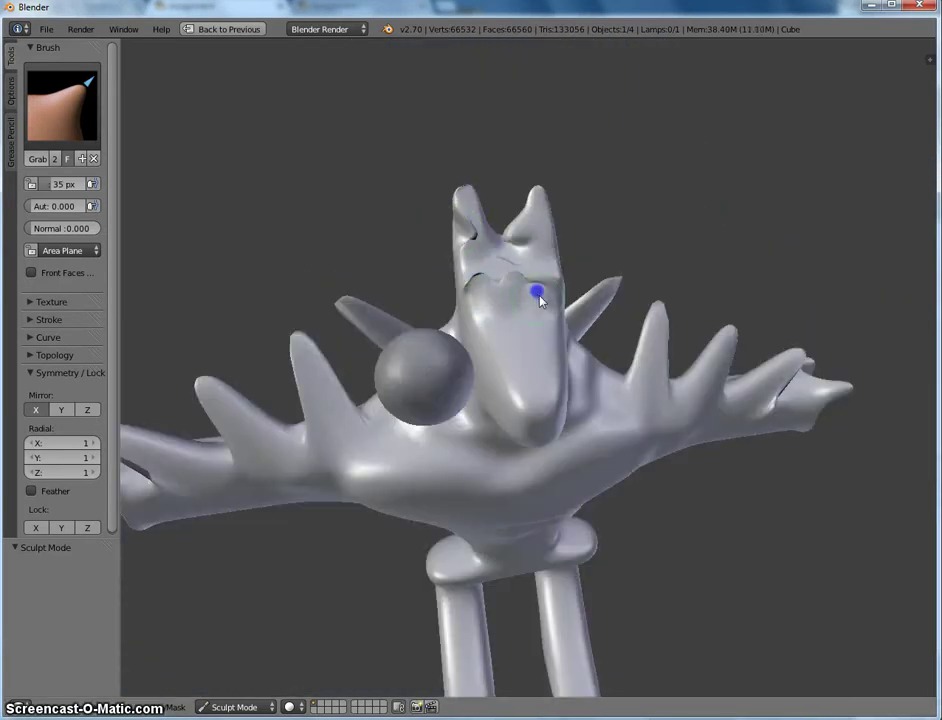
pyautogui.moveTo(546, 314)
pyautogui.mouseDown(button='middle')
pyautogui.moveTo(528, 286)
pyautogui.moveTo(458, 282)
pyautogui.moveTo(536, 291)
pyautogui.mouseUp(button='middle')
pyautogui.scroll(5, 488, 301)
pyautogui.scroll(-5, 315, 267)
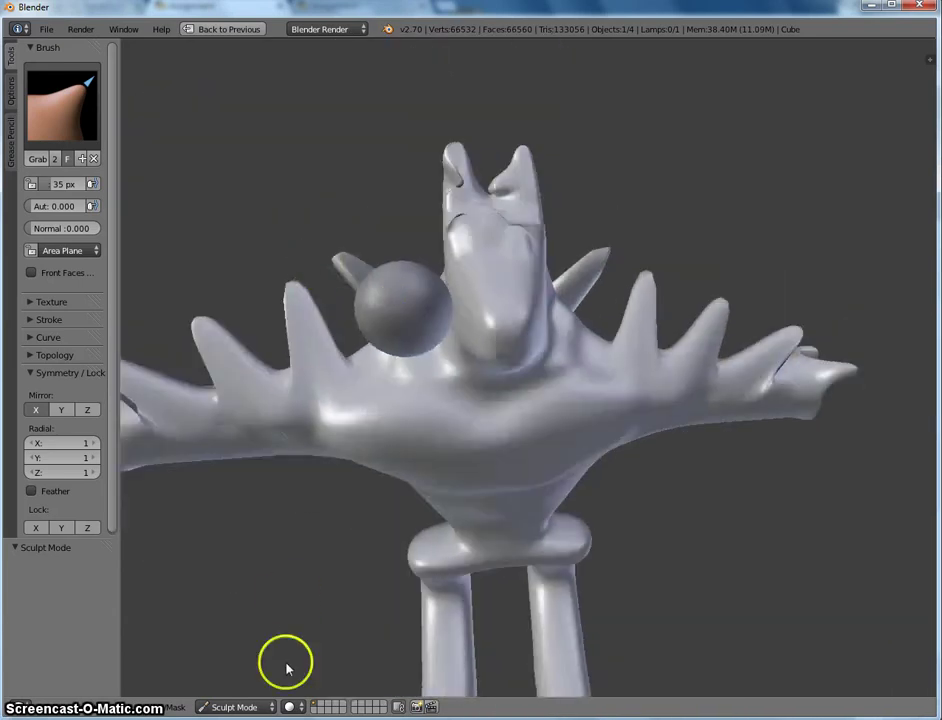
pyautogui.click(248, 707)
# - In Object Mode, move the sphere up to the head and scale it down to eye size
pyautogui.click(242, 689)
pyautogui.rightClick(400, 318)
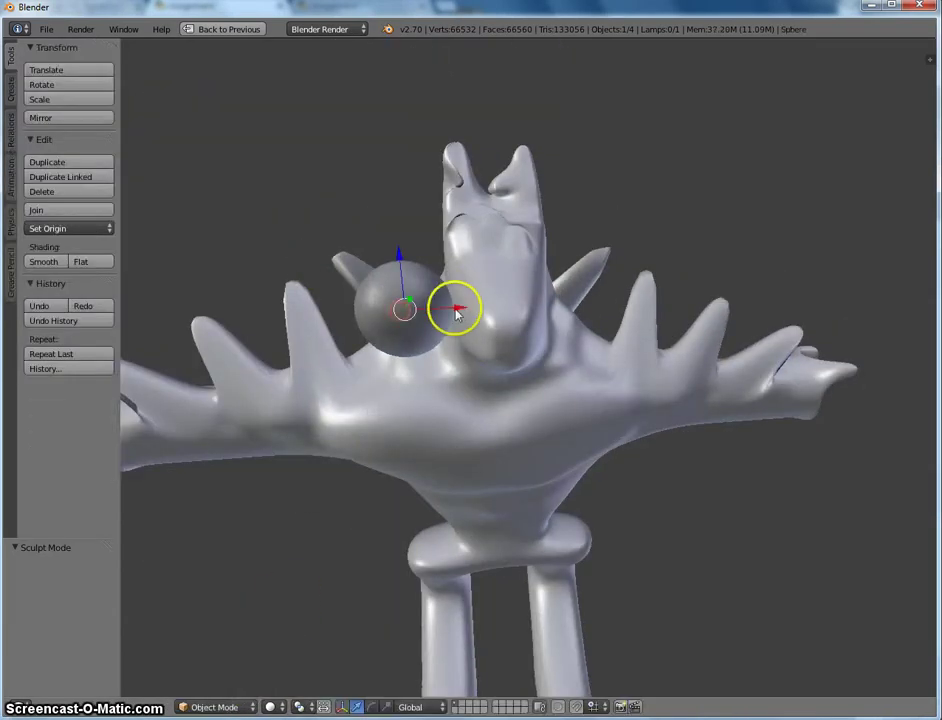
pyautogui.moveTo(456, 313); pyautogui.dragTo(560, 305)
pyautogui.moveTo(475, 248); pyautogui.dragTo(518, 241)
pyautogui.press('s')
pyautogui.click(500, 242)
# - Seat the eye on the face, enlarge it slightly and align it along X
pyautogui.moveTo(518, 241); pyautogui.dragTo(641, 297, button='middle')
pyautogui.moveTo(641, 297); pyautogui.dragTo(689, 291)
pyautogui.click(655, 297)
pyautogui.moveTo(689, 291); pyautogui.dragTo(645, 313, button='middle')
# - Duplicate the eye into a matching second eye, then deselect everything
pyautogui.hotkey('shift', 'd')
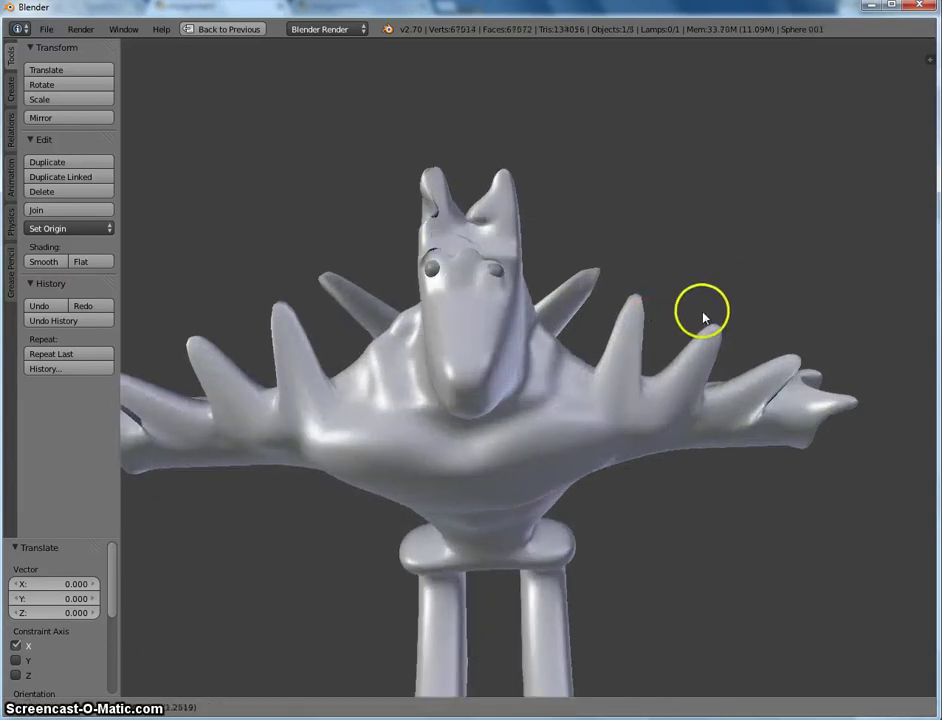
pyautogui.click(705, 317)
pyautogui.moveTo(414, 322)
pyautogui.mouseDown(button='middle')
pyautogui.moveTo(498, 305)
pyautogui.moveTo(476, 289)
pyautogui.moveTo(406, 275)
pyautogui.moveTo(333, 308)
pyautogui.moveTo(406, 320)
pyautogui.moveTo(526, 274)
pyautogui.moveTo(357, 261)
pyautogui.moveTo(268, 266)
pyautogui.mouseUp(button='middle')
pyautogui.press('a')
pyautogui.moveTo(361, 269); pyautogui.dragTo(416, 269, button='middle')
pyautogui.scroll(-3, 351, 362)
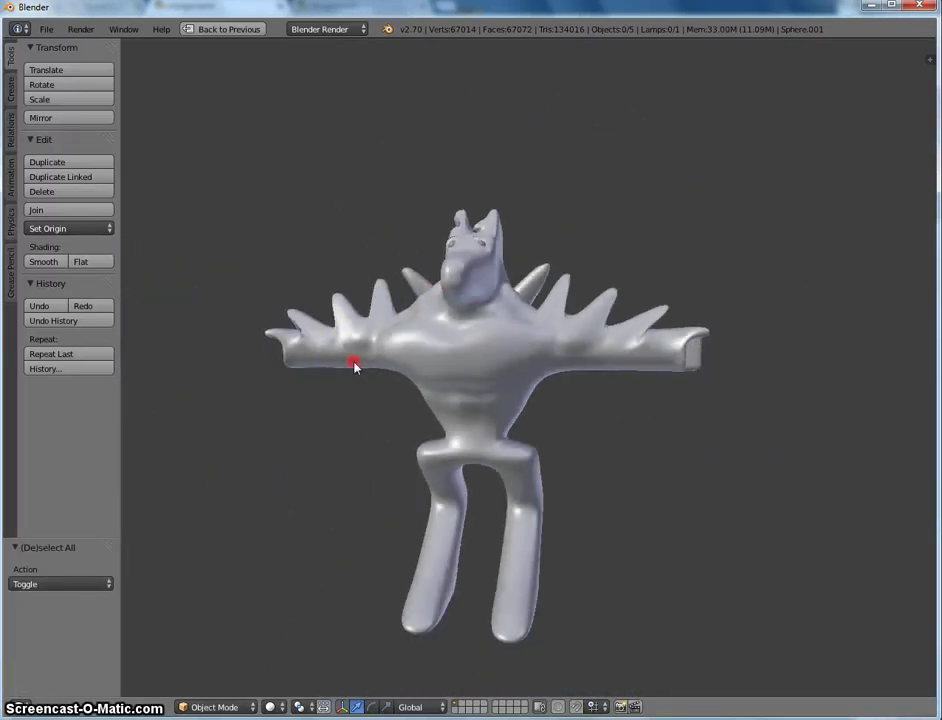
pyautogui.moveTo(351, 362)
pyautogui.mouseDown(button='middle')
pyautogui.moveTo(498, 360)
pyautogui.moveTo(660, 385)
pyautogui.moveTo(373, 372)
pyautogui.moveTo(481, 381)
pyautogui.moveTo(393, 381)
pyautogui.moveTo(349, 368)
pyautogui.moveTo(363, 360)
pyautogui.moveTo(362, 368)
pyautogui.mouseUp(button='middle')
pyautogui.scroll(2, 524, 385)
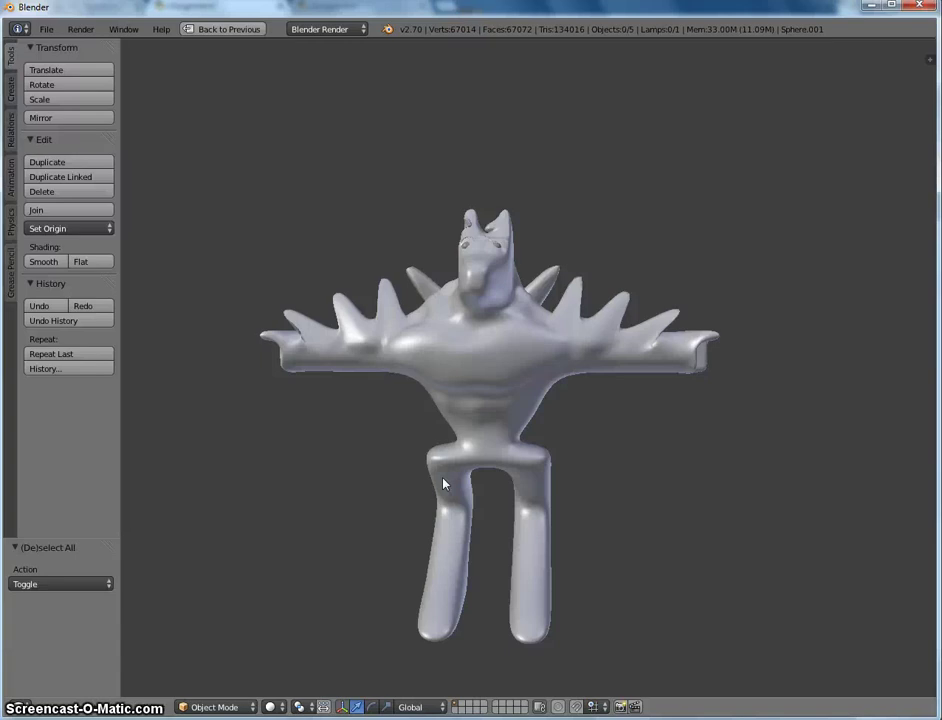
pyautogui.moveTo(425, 385)
pyautogui.mouseDown(button='middle')
pyautogui.moveTo(587, 391)
pyautogui.moveTo(418, 372)
pyautogui.mouseUp(button='middle')
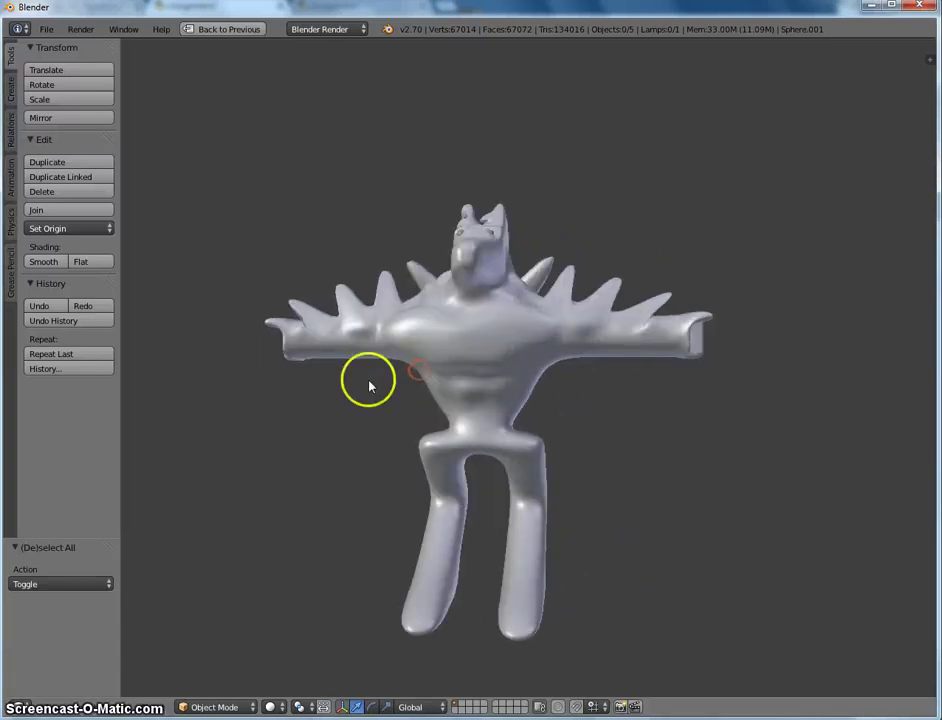